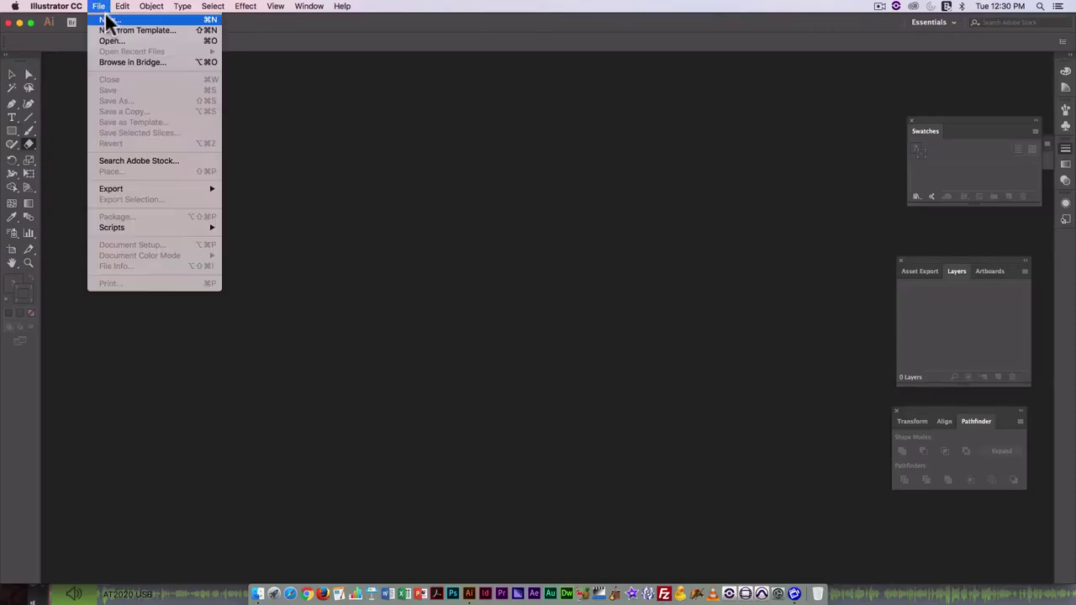
# Start a new document, look through the Mobile, Web, Film & Video and Art presets, then pick Print.
pyautogui.click(107, 20)
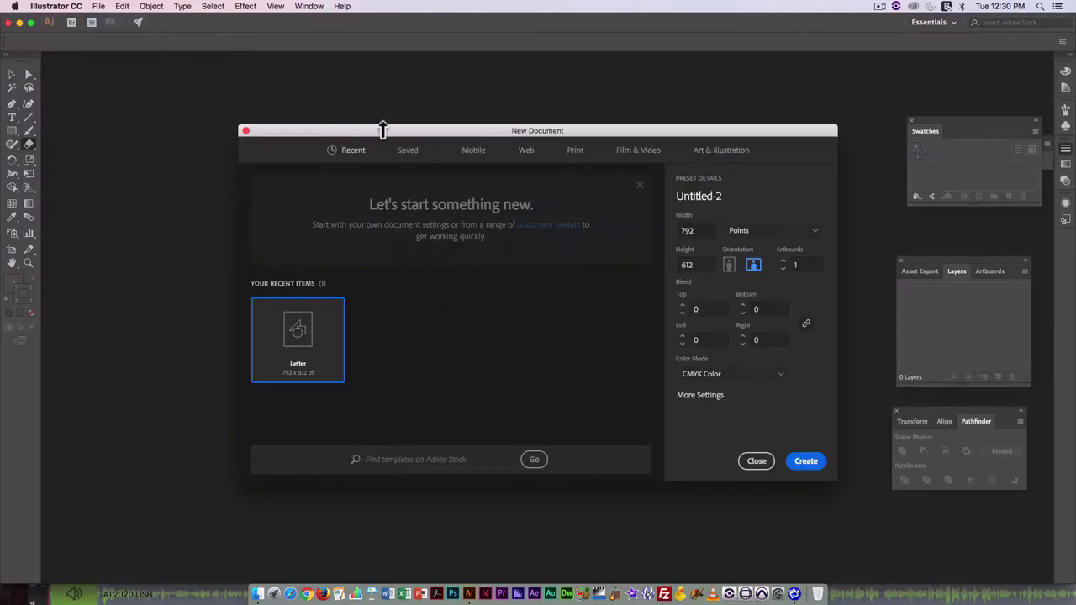
pyautogui.click(482, 153)
pyautogui.click(528, 154)
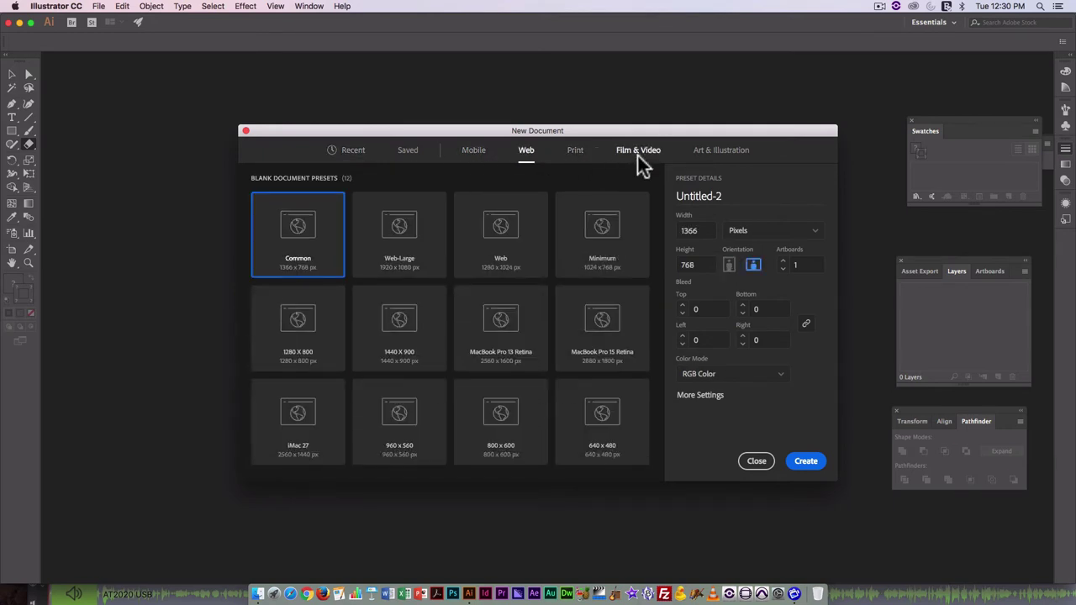
pyautogui.click(638, 153)
pyautogui.click(739, 161)
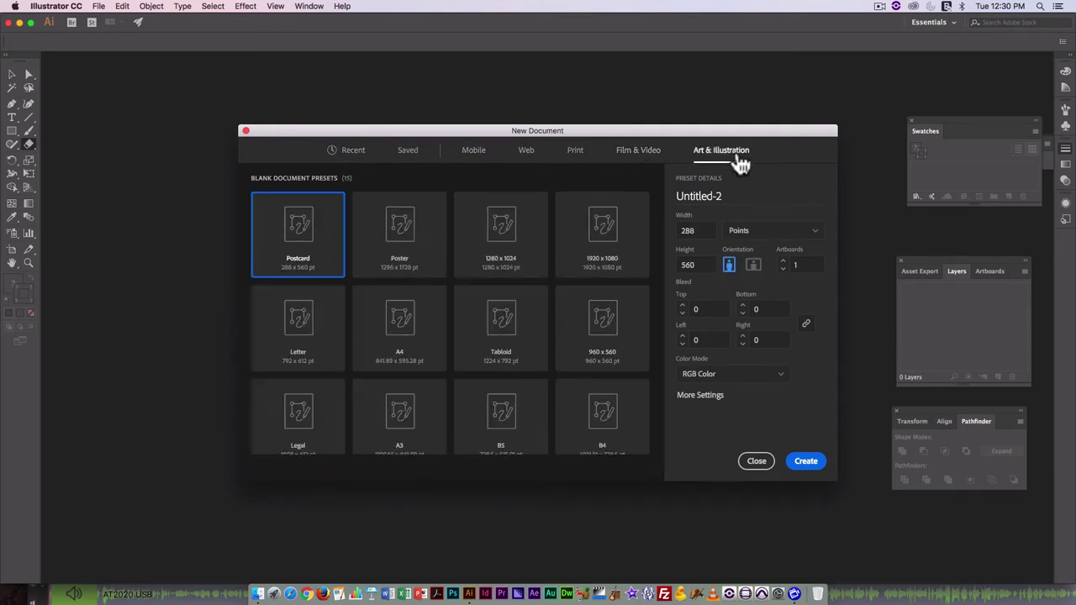
pyautogui.scroll(-3, 591, 321)
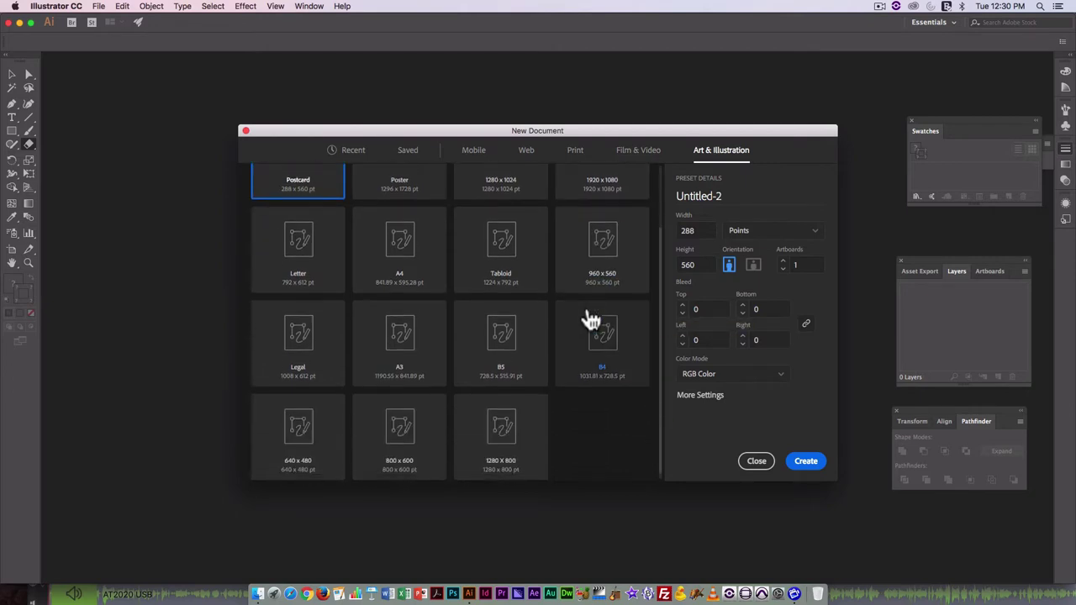
pyautogui.scroll(3, 552, 323)
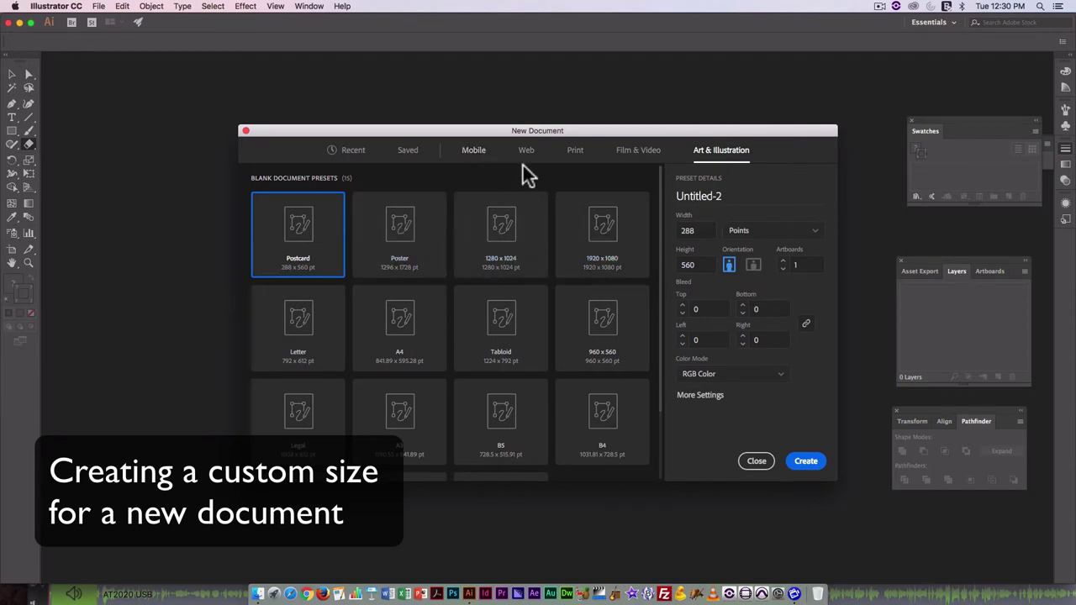
pyautogui.click(577, 151)
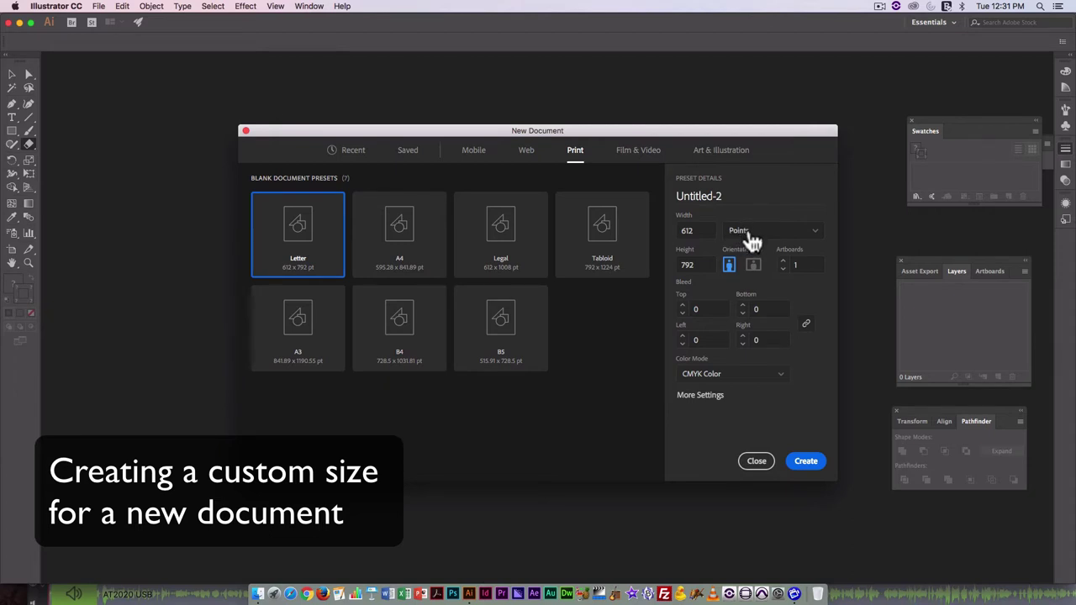
# Switch units to Inches and make the page 3.5 × 2 in, landscape.
pyautogui.click(747, 239)
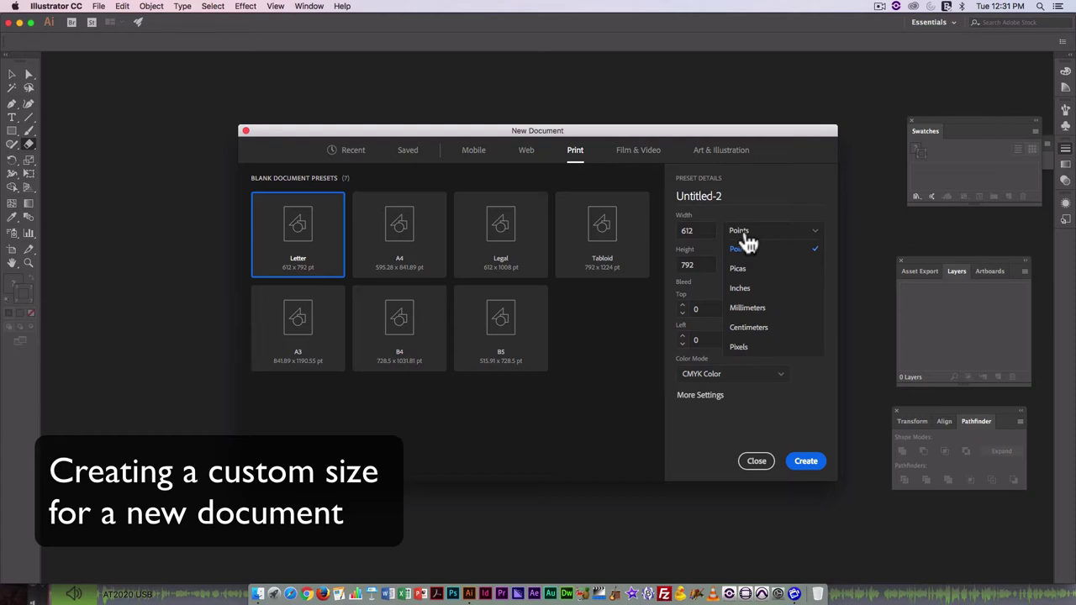
pyautogui.click(721, 234)
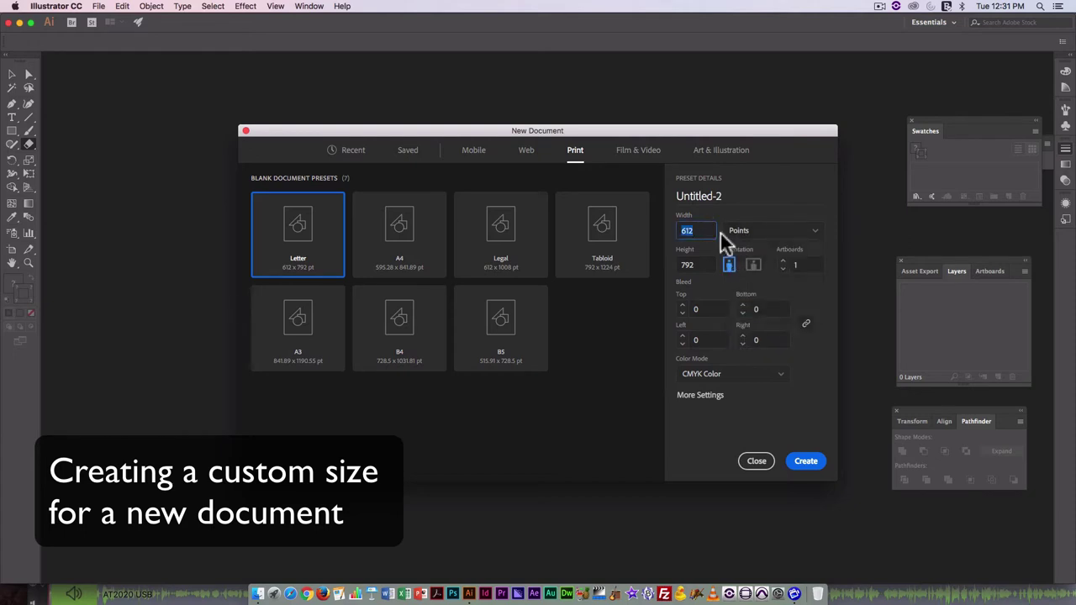
pyautogui.click(775, 241)
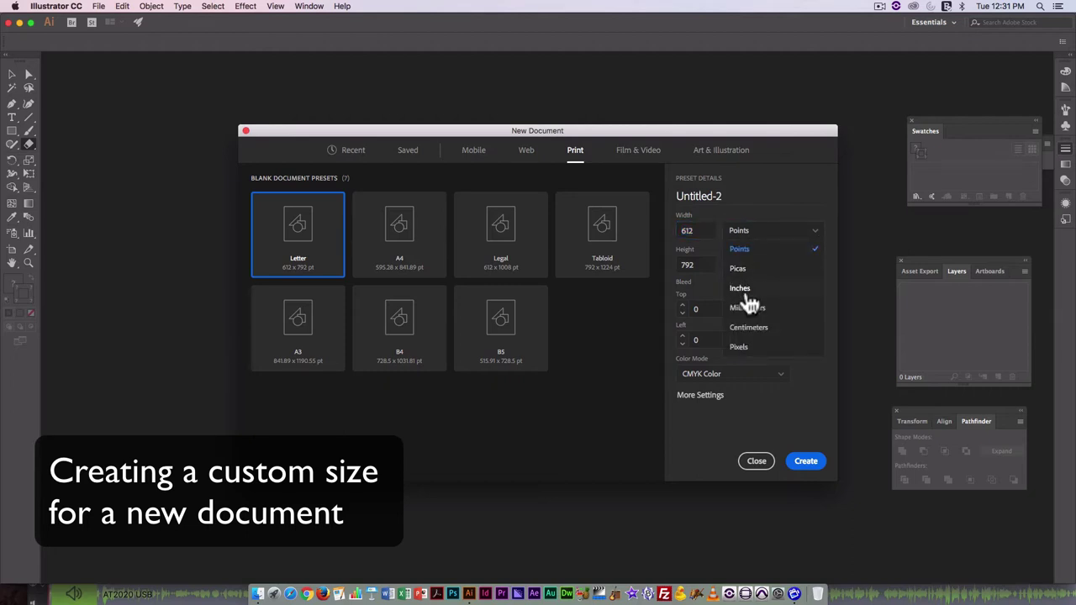
pyautogui.click(745, 293)
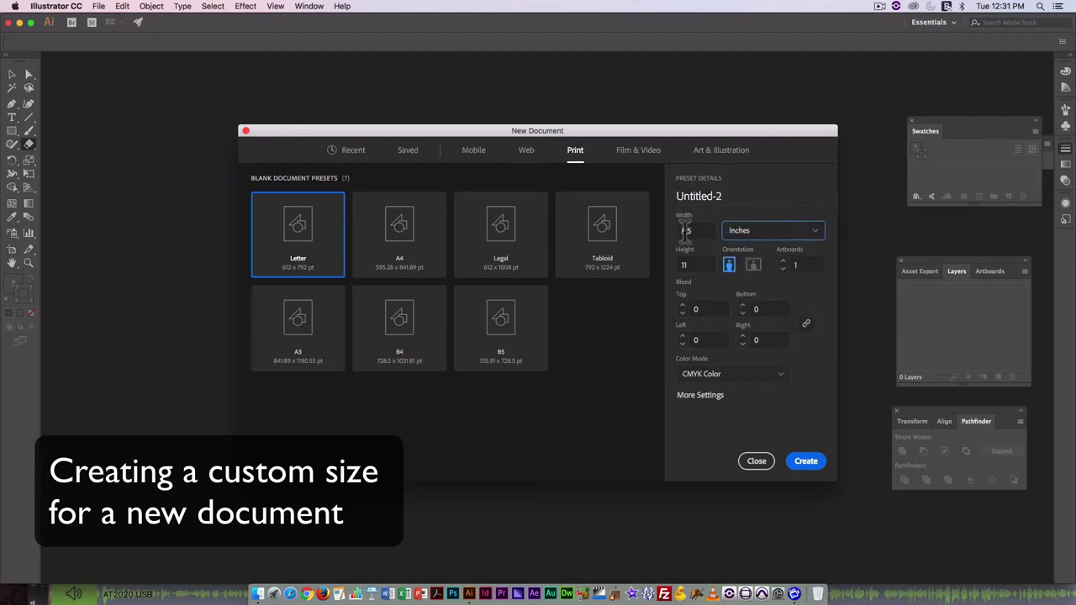
pyautogui.doubleClick(686, 230)
pyautogui.write('3')
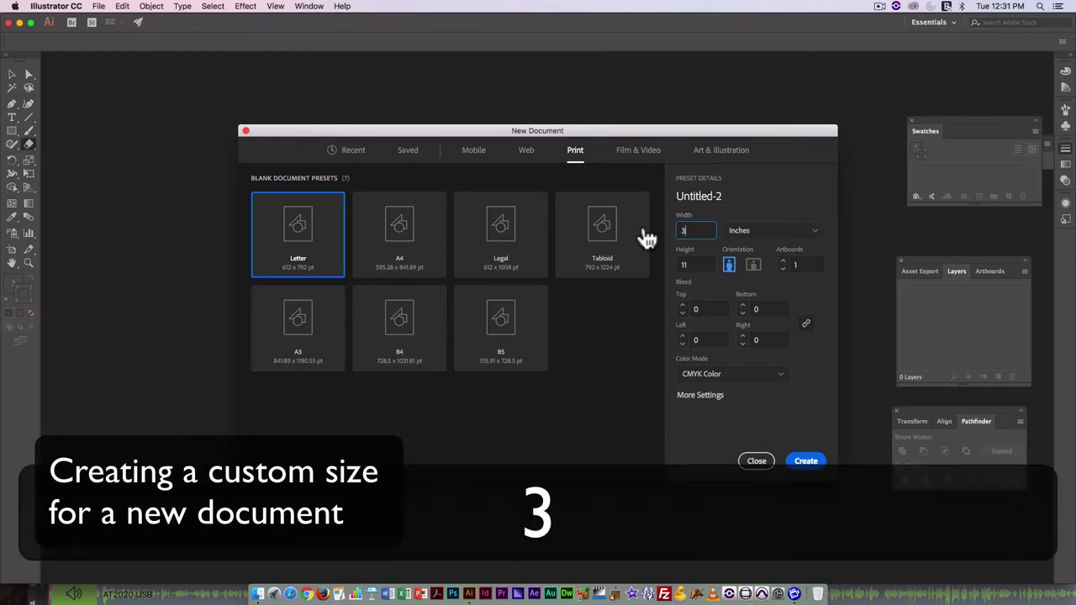
pyautogui.write('.5')
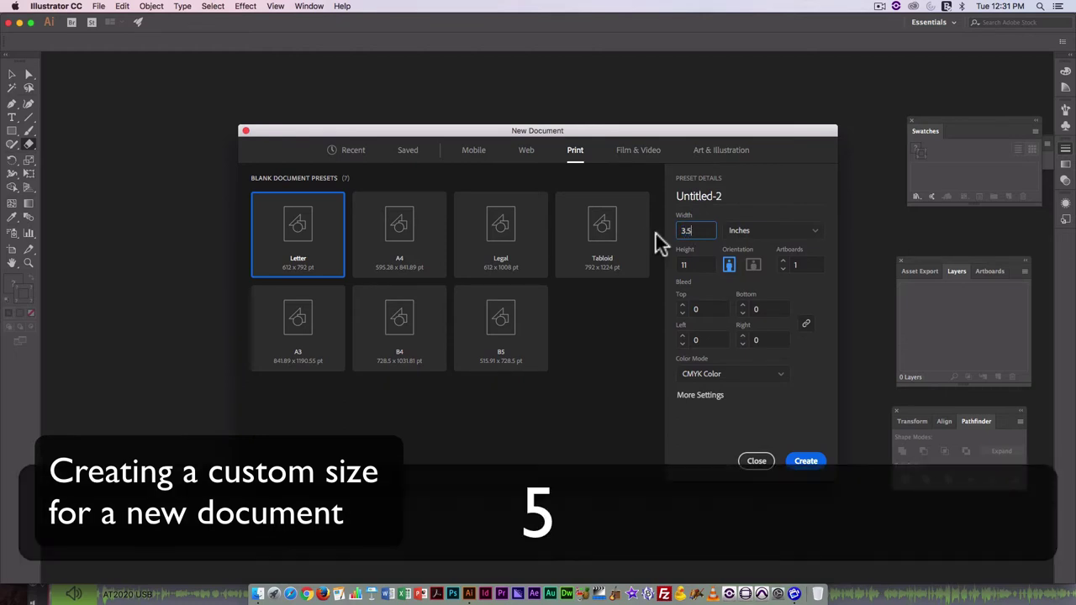
pyautogui.click(699, 266)
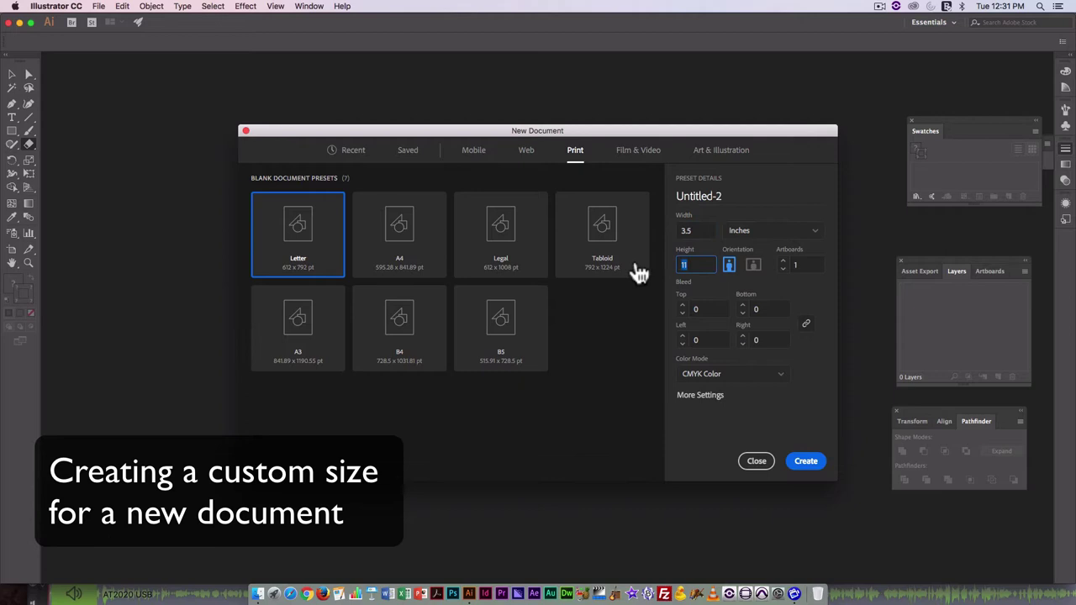
pyautogui.write('2')
pyautogui.click(755, 266)
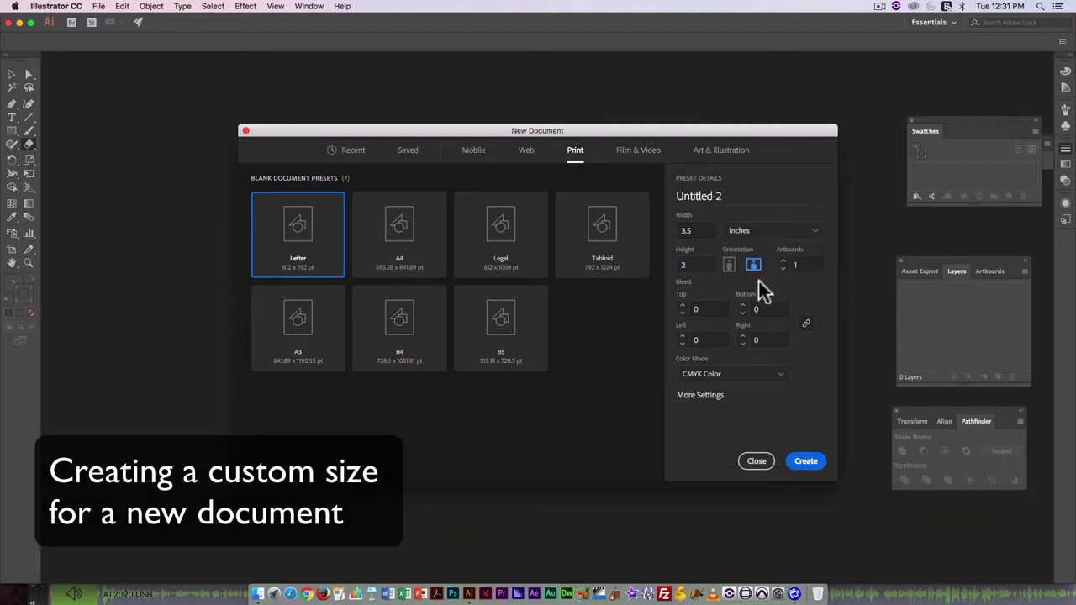
# Give the document a 0.5 in bleed and 2 artboards, then create it.
pyautogui.click(694, 309)
pyautogui.press('BackSpace')
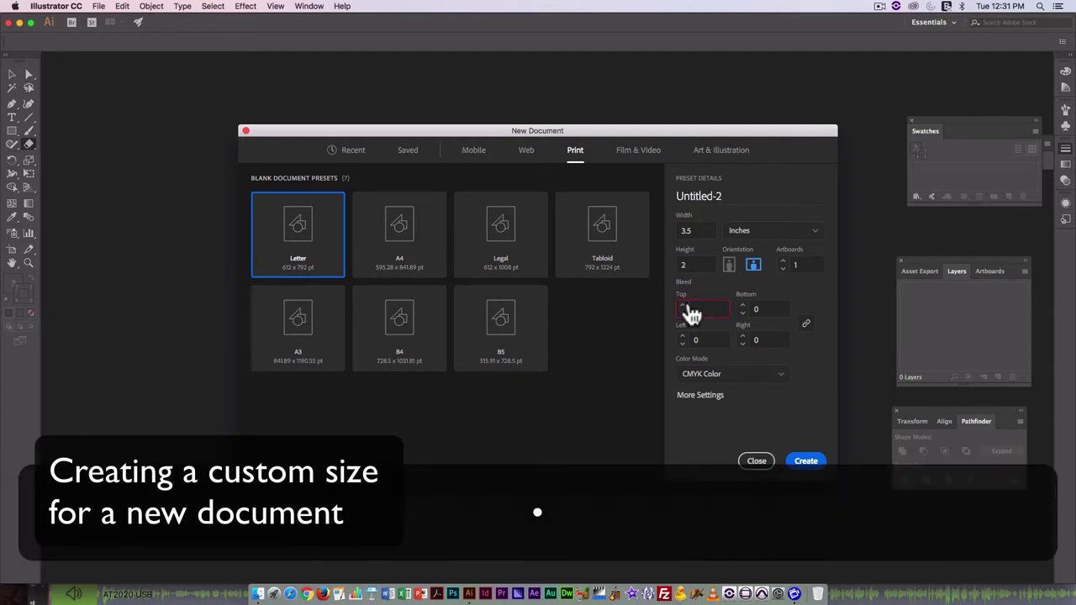
pyautogui.write('0.5')
pyautogui.click(761, 309)
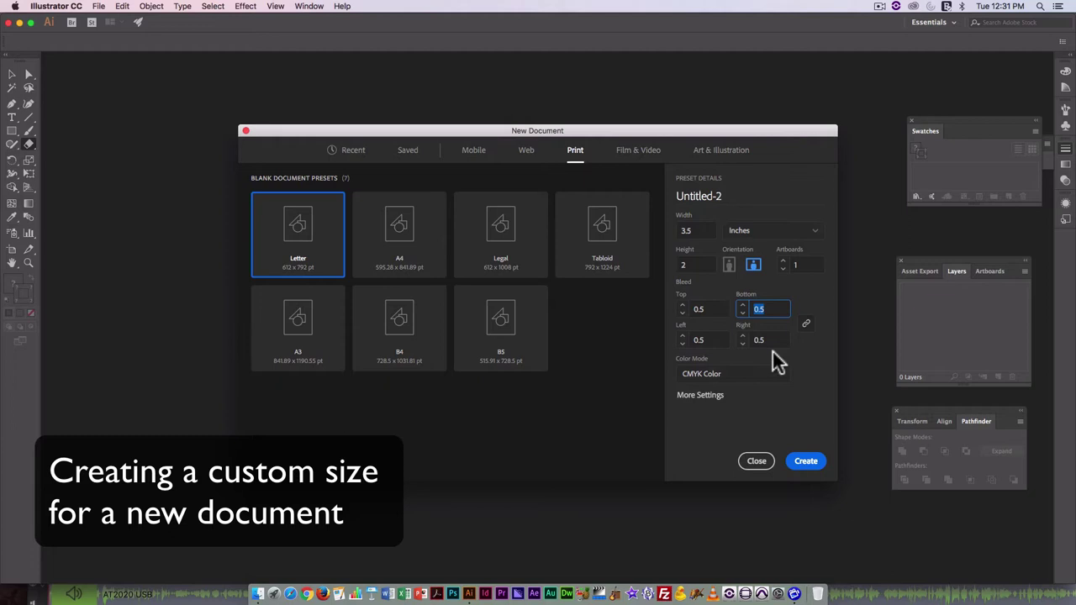
pyautogui.click(783, 262)
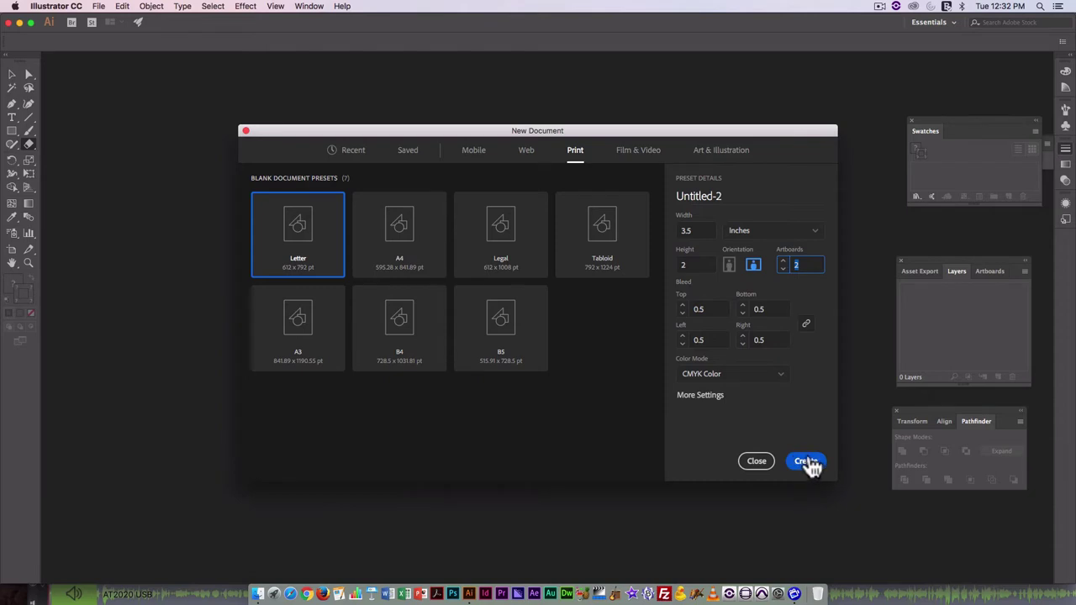
pyautogui.click(806, 461)
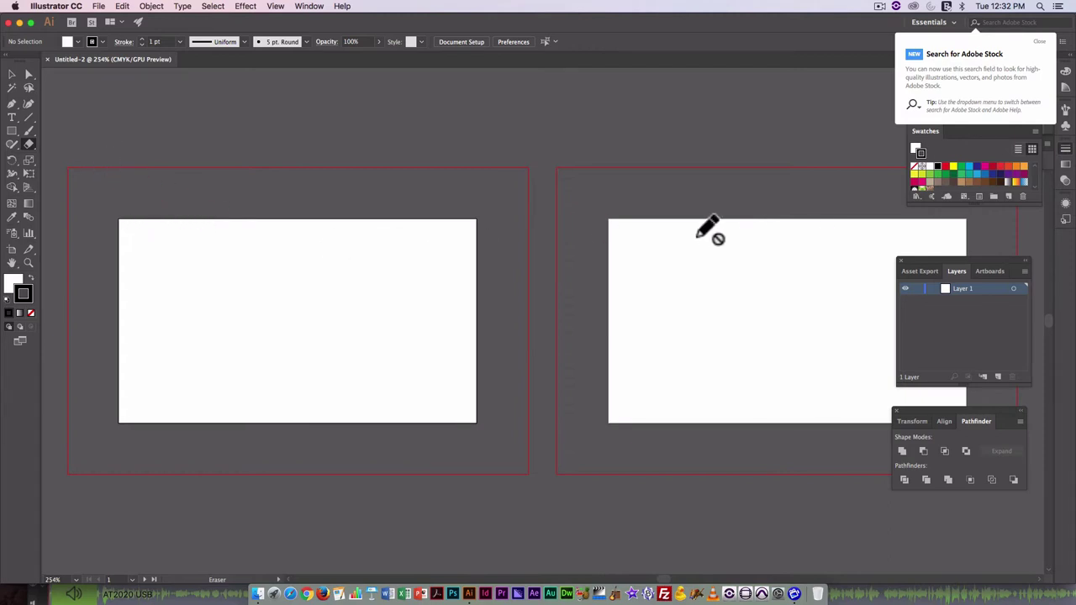
# Dismiss the Adobe Stock tip, reset Essentials, collapse Libraries and restore the Layers panel.
pyautogui.click(1040, 42)
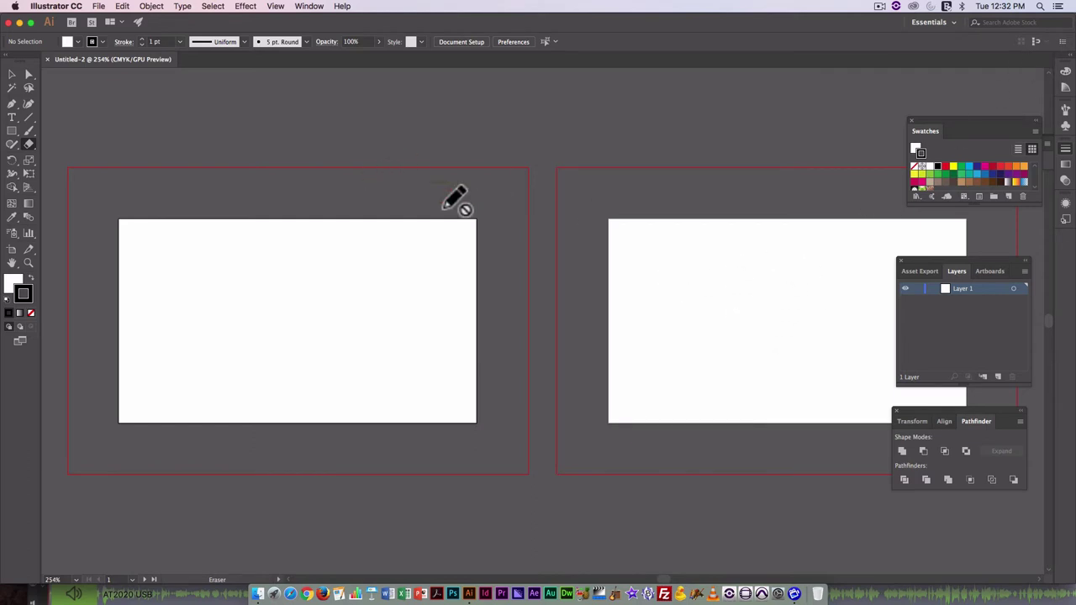
pyautogui.click(949, 22)
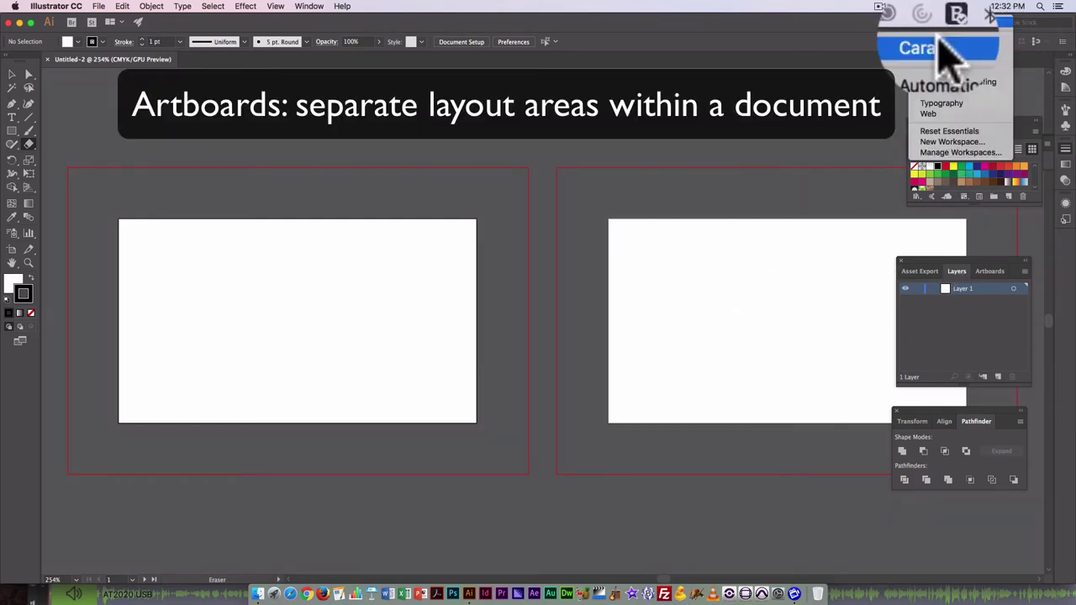
pyautogui.click(937, 139)
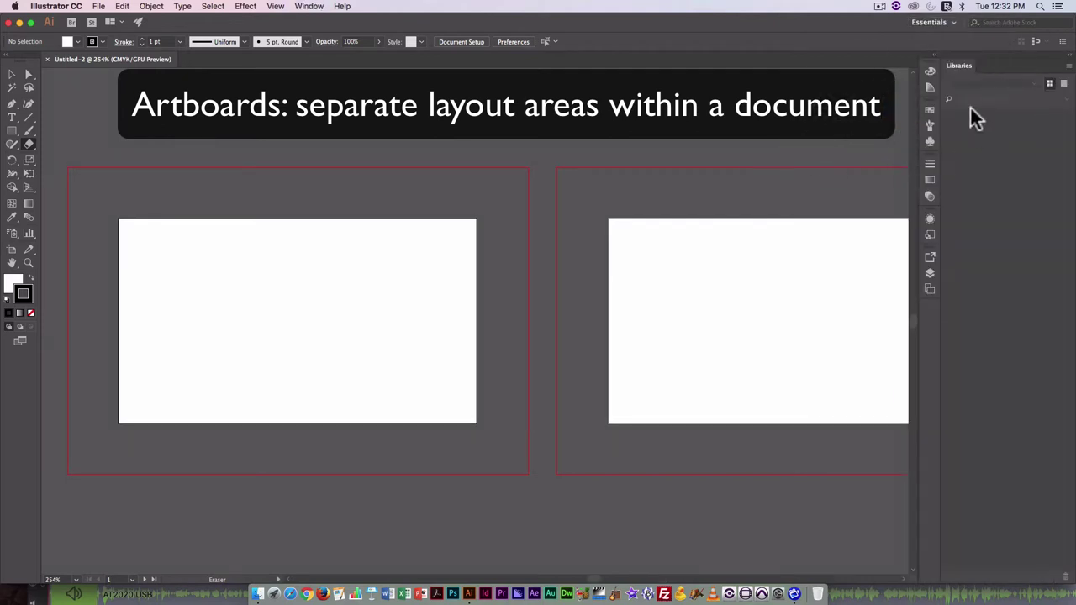
pyautogui.click(1067, 57)
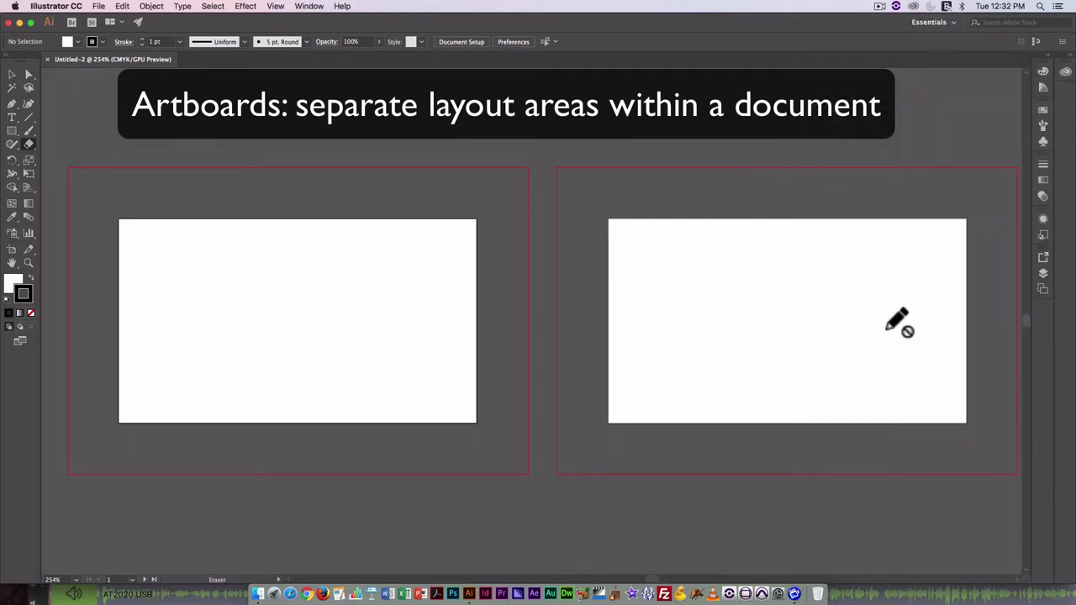
pyautogui.click(1043, 275)
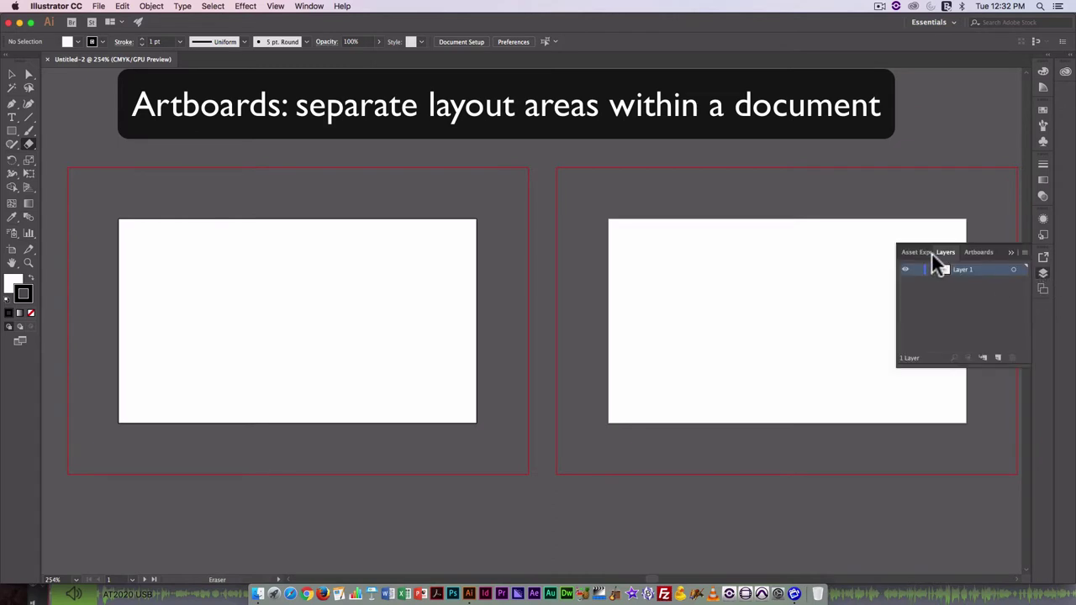
# Switch to the saved custom workspace and dock Layers plus Transform, Align and Pathfinder on the right.
pyautogui.click(948, 18)
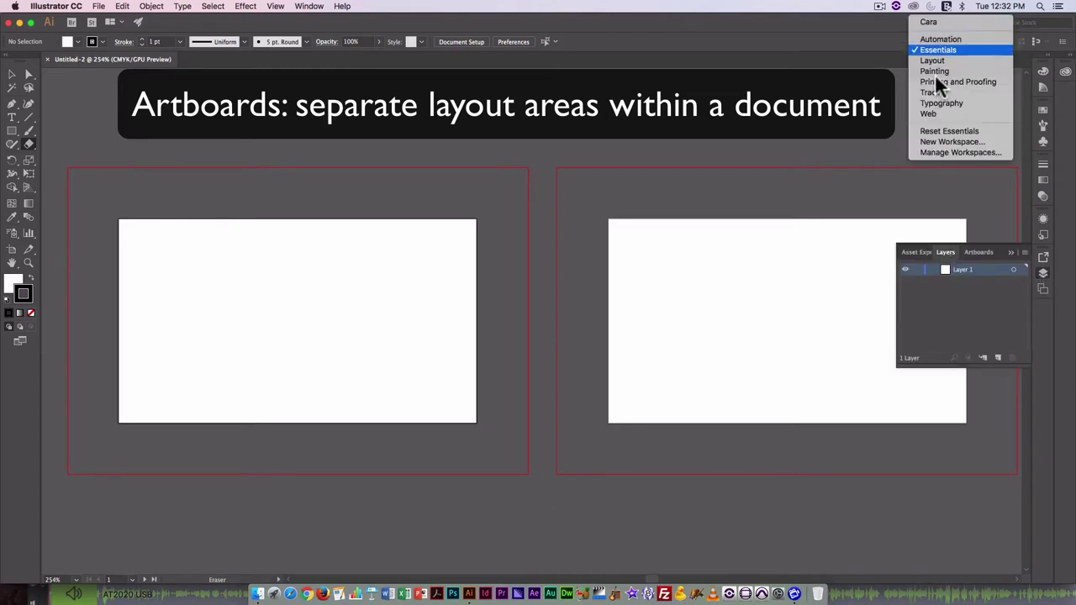
pyautogui.click(946, 20)
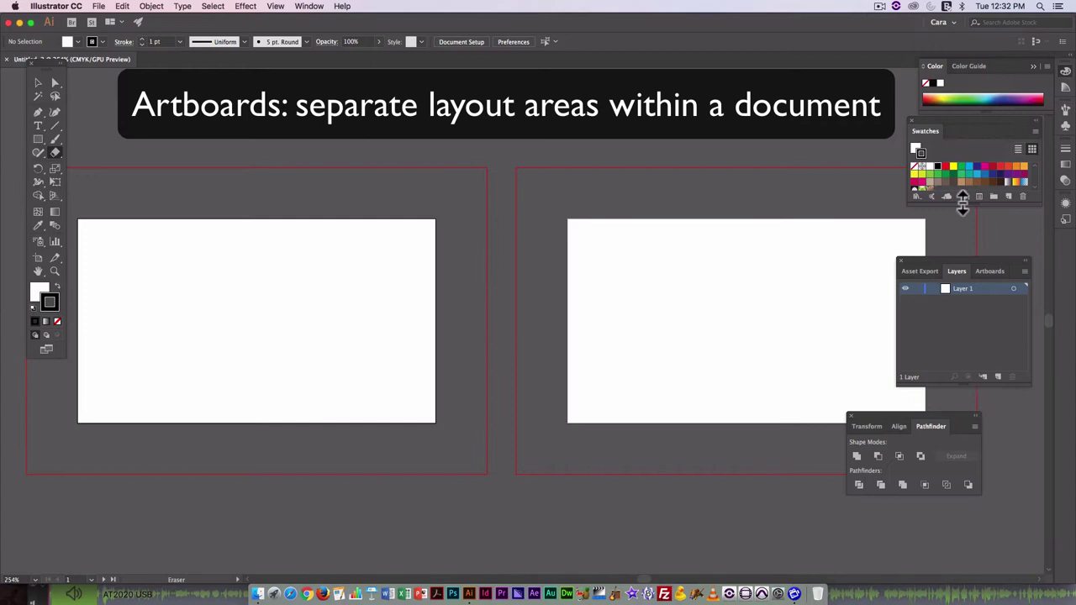
pyautogui.moveTo(958, 275); pyautogui.dragTo(1018, 229)
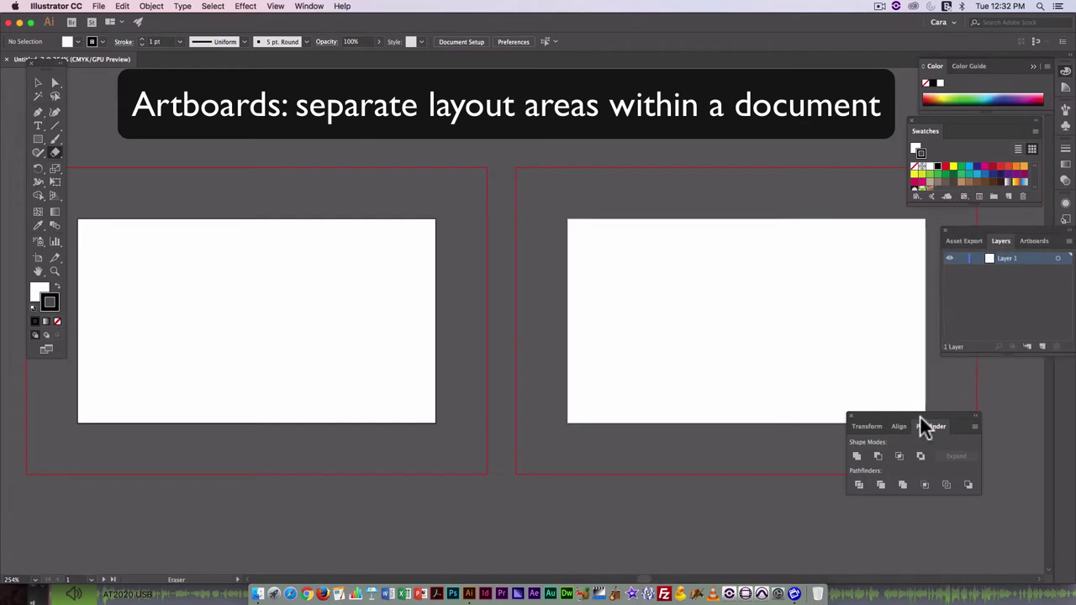
pyautogui.moveTo(936, 426); pyautogui.dragTo(1030, 397)
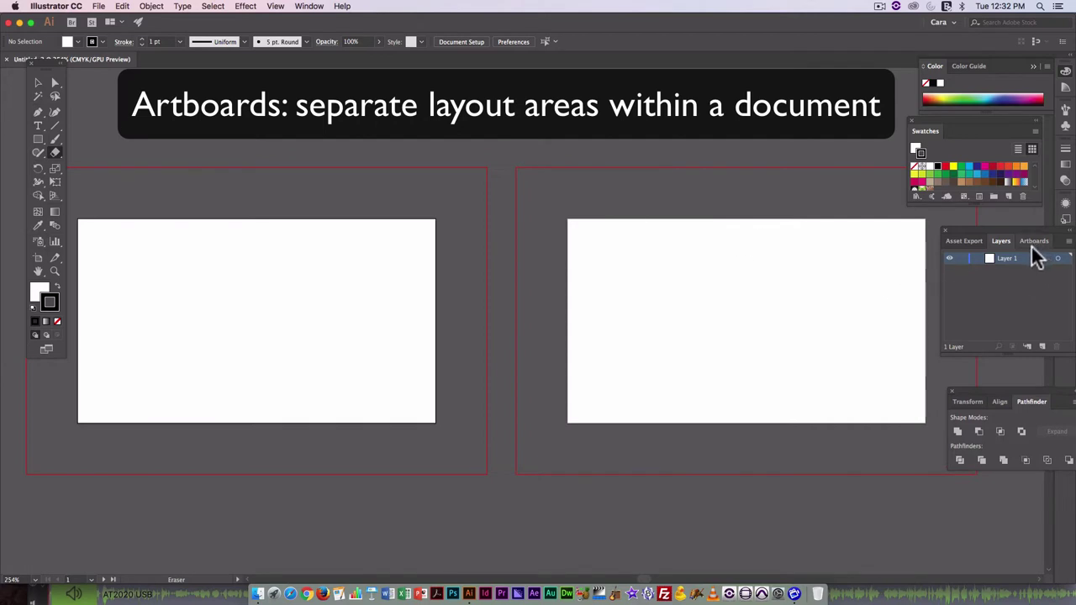
# In the Artboards panel, name Artboard 1 'Front' and Artboard 2 'Back'.
pyautogui.click(1034, 243)
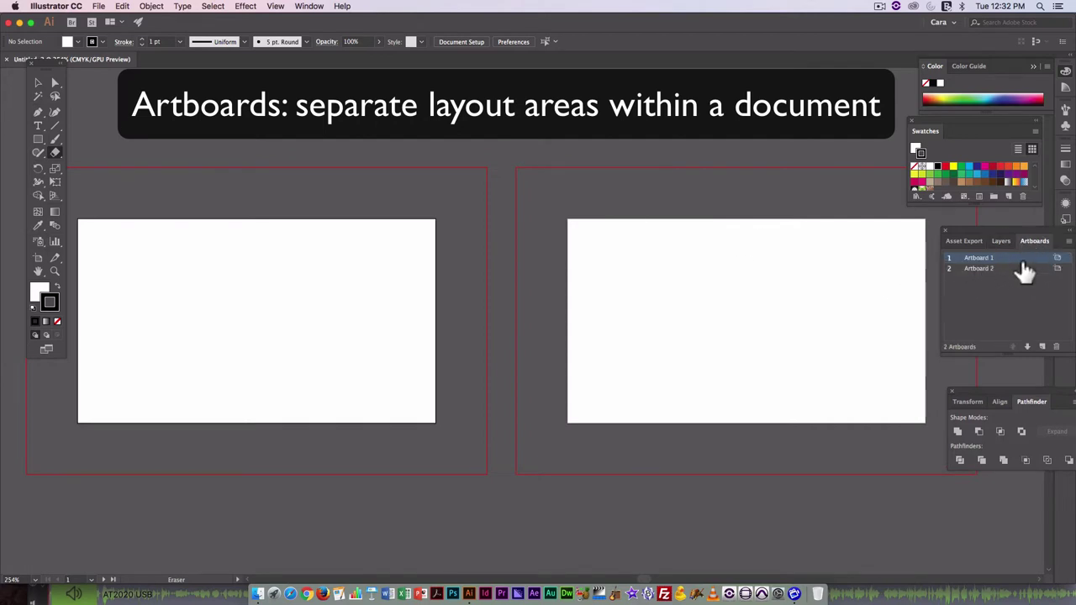
pyautogui.doubleClick(1000, 261)
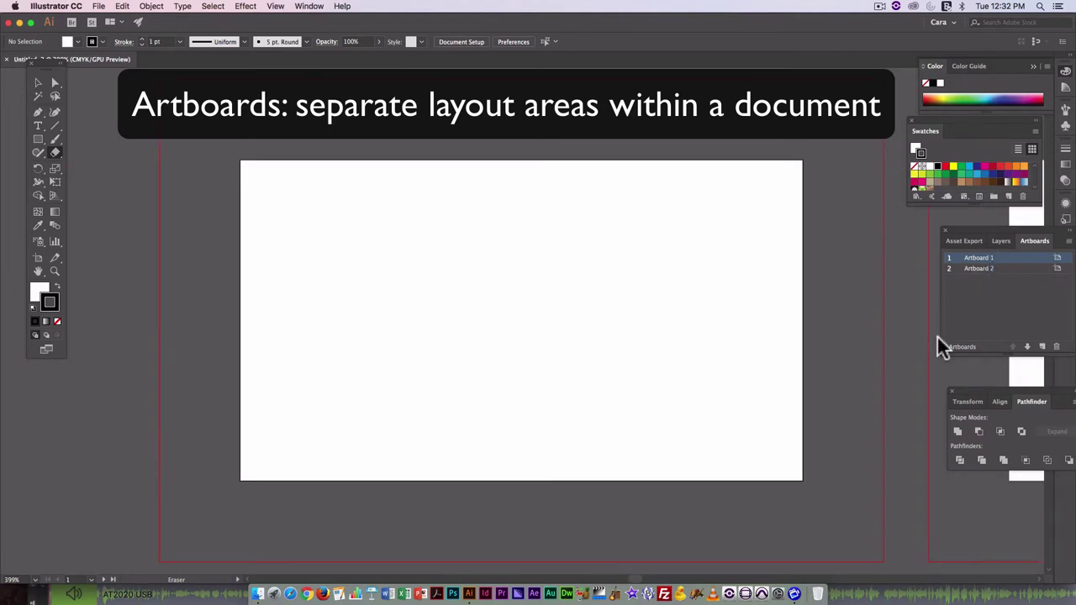
pyautogui.click(980, 269)
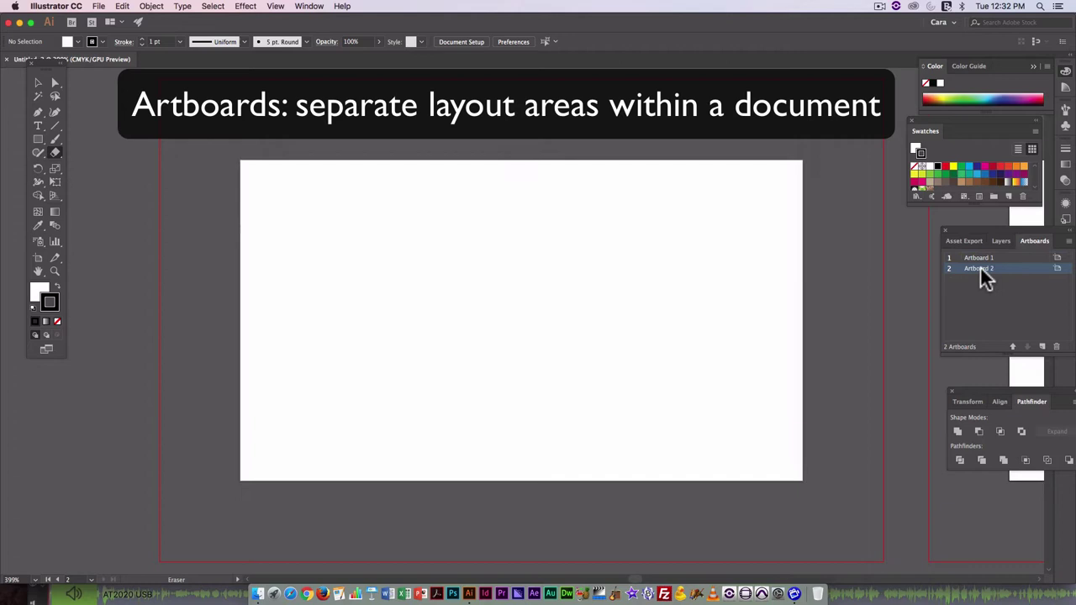
pyautogui.doubleClick(979, 269)
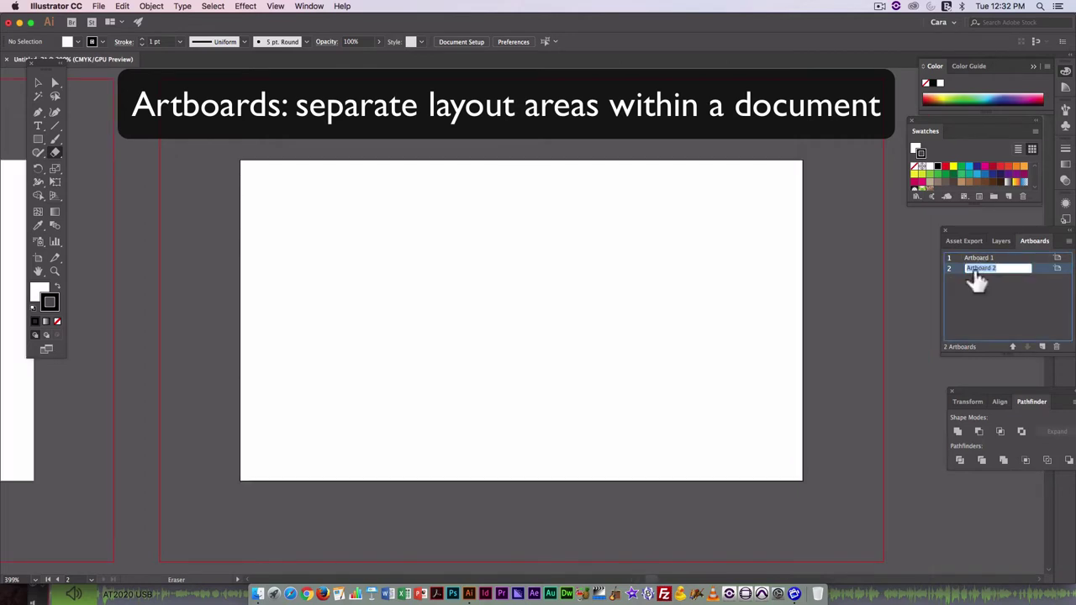
pyautogui.click(980, 260)
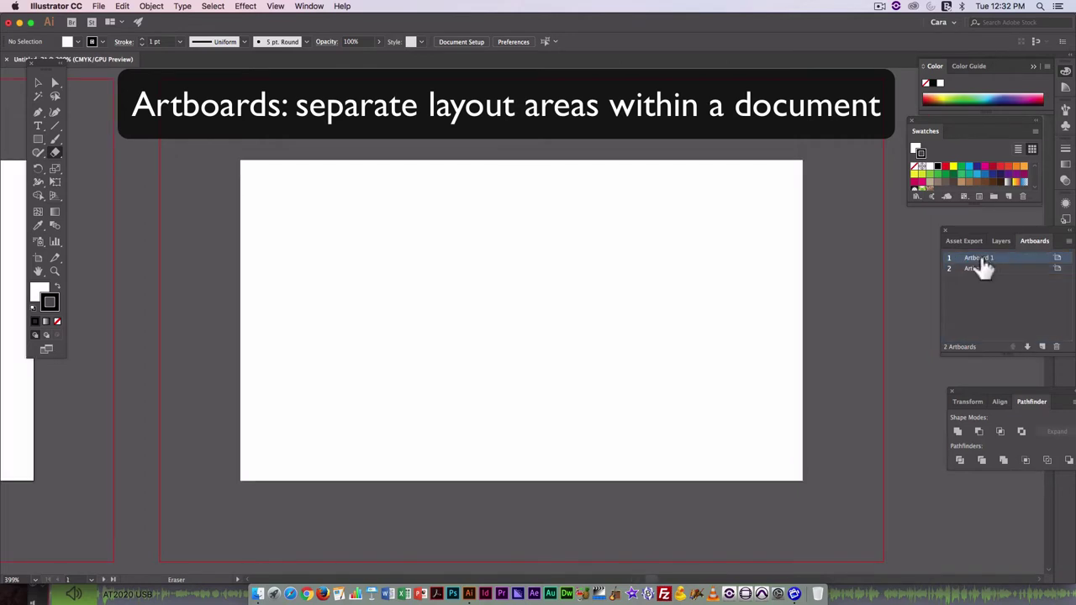
pyautogui.doubleClick(980, 259)
pyautogui.write('Front')
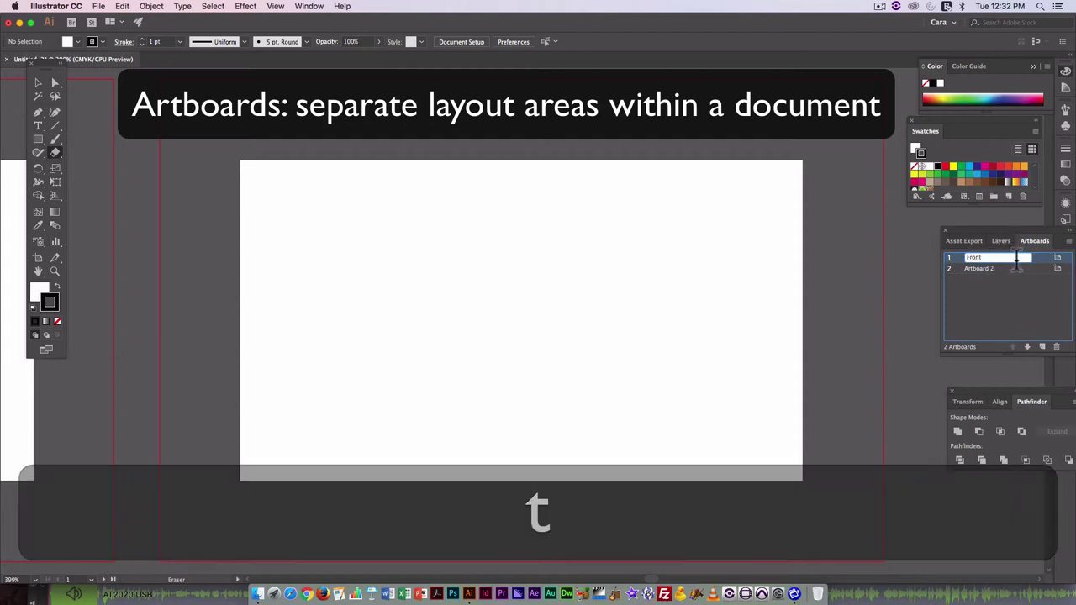
pyautogui.click(1001, 271)
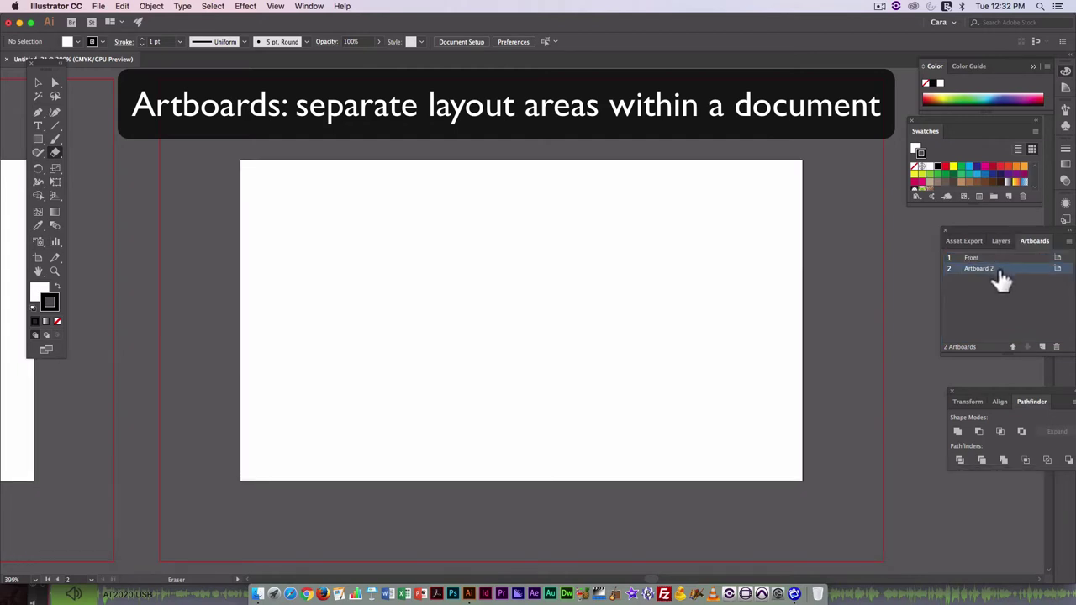
pyautogui.doubleClick(984, 268)
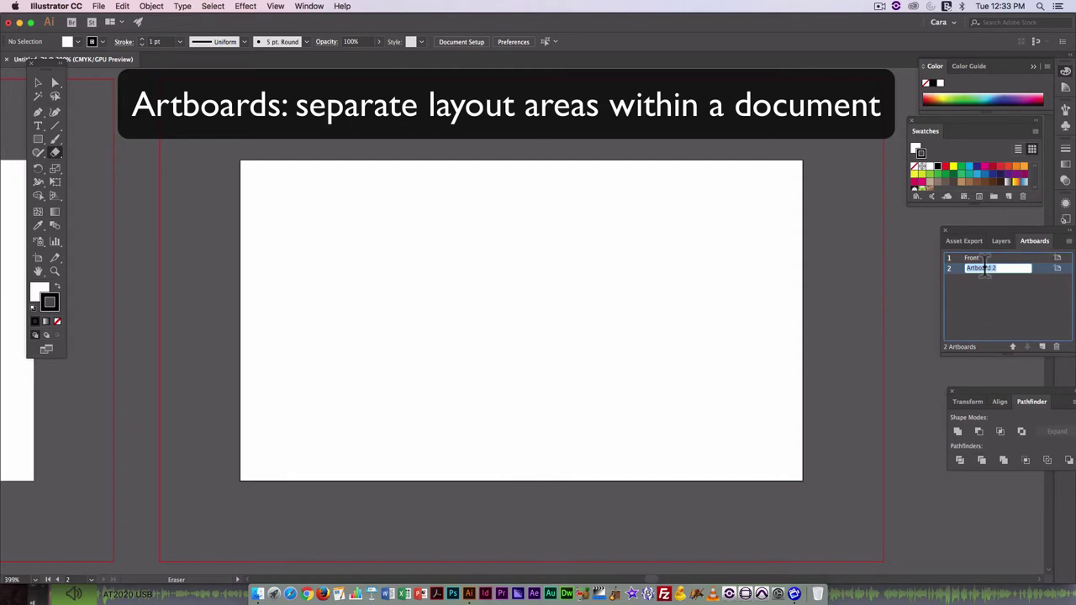
pyautogui.write('Back')
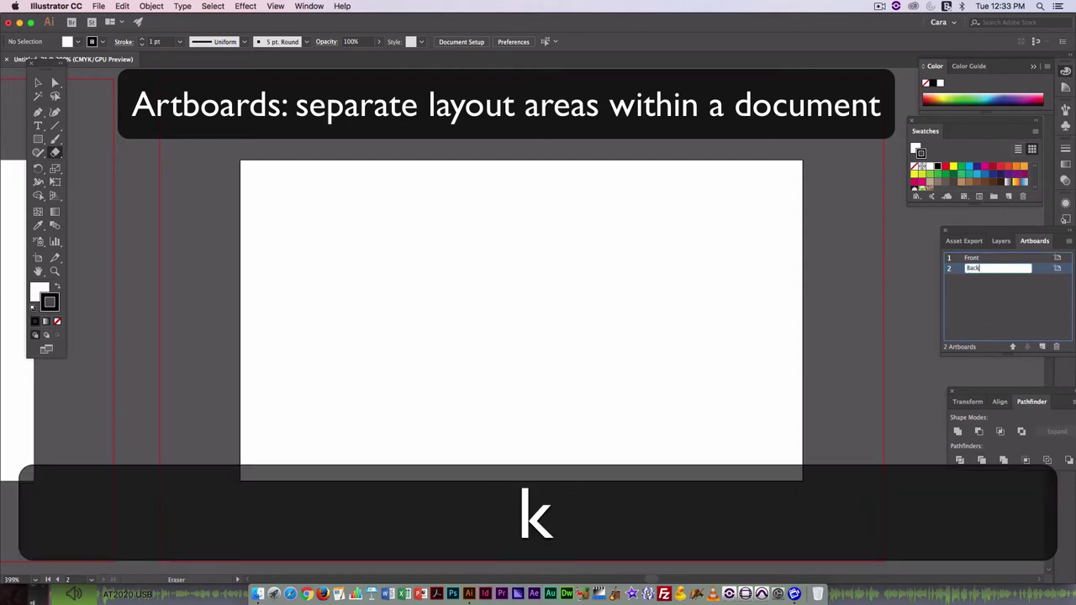
pyautogui.click(1017, 284)
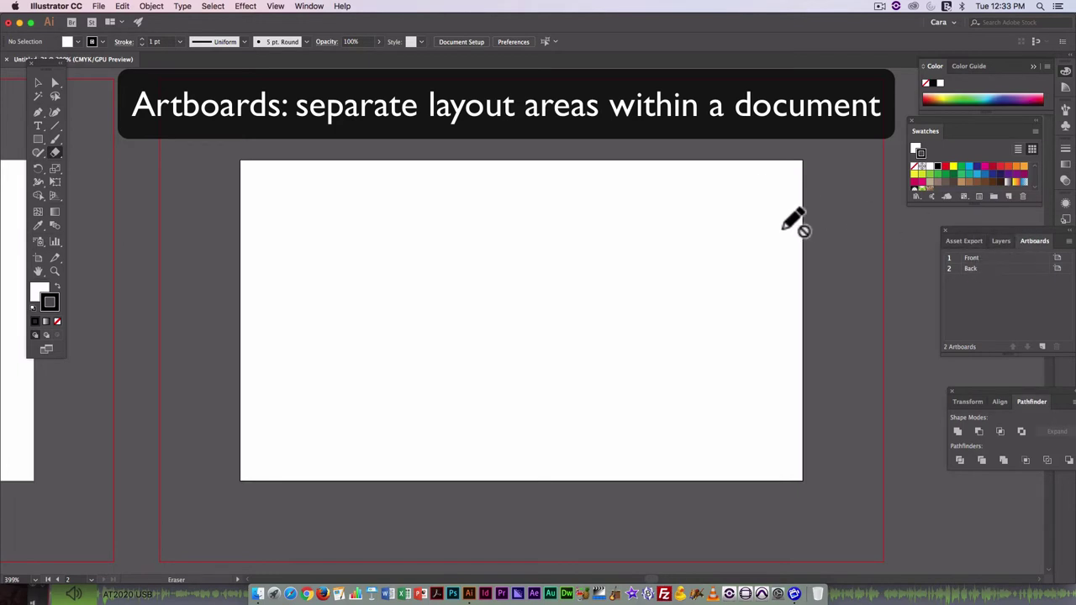
# Rename Layer 1 in the Layers panel to 'text'.
pyautogui.click(1004, 240)
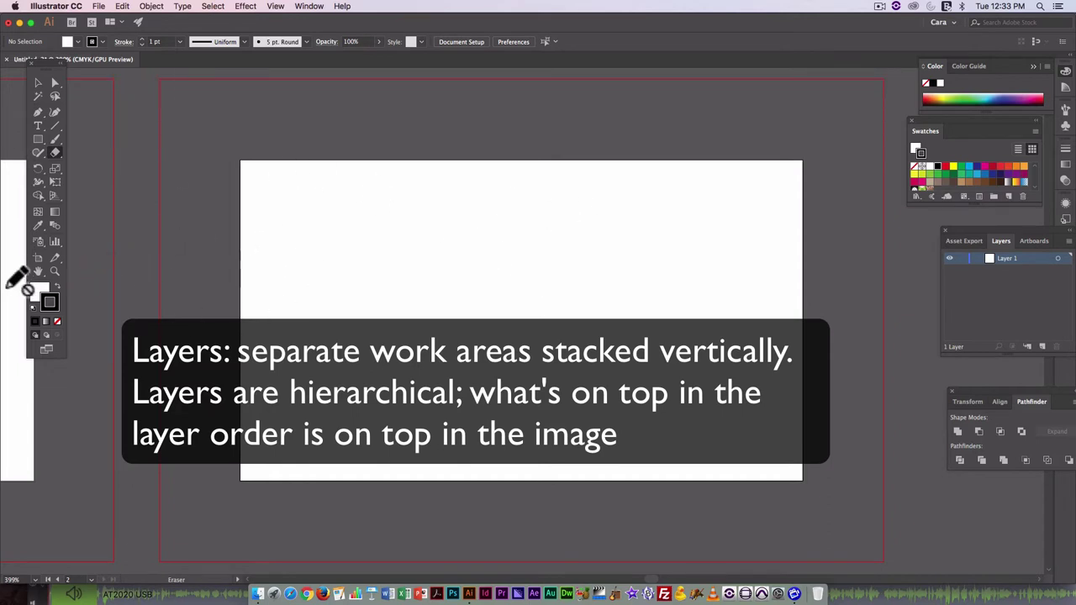
pyautogui.click(38, 270)
pyautogui.moveTo(325, 276); pyautogui.dragTo(714, 295)
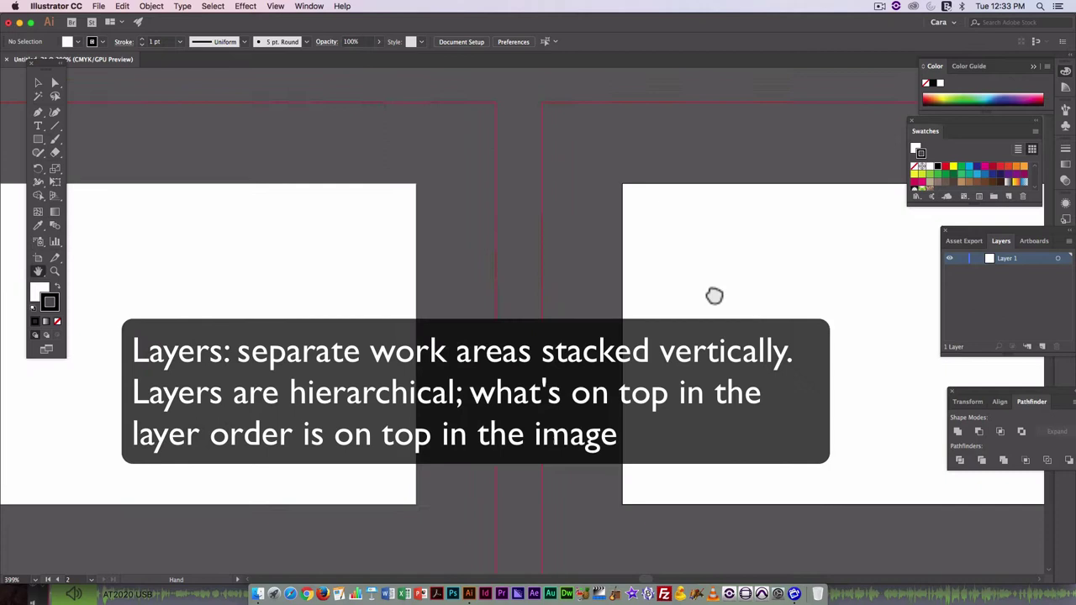
pyautogui.moveTo(254, 269); pyautogui.dragTo(629, 316)
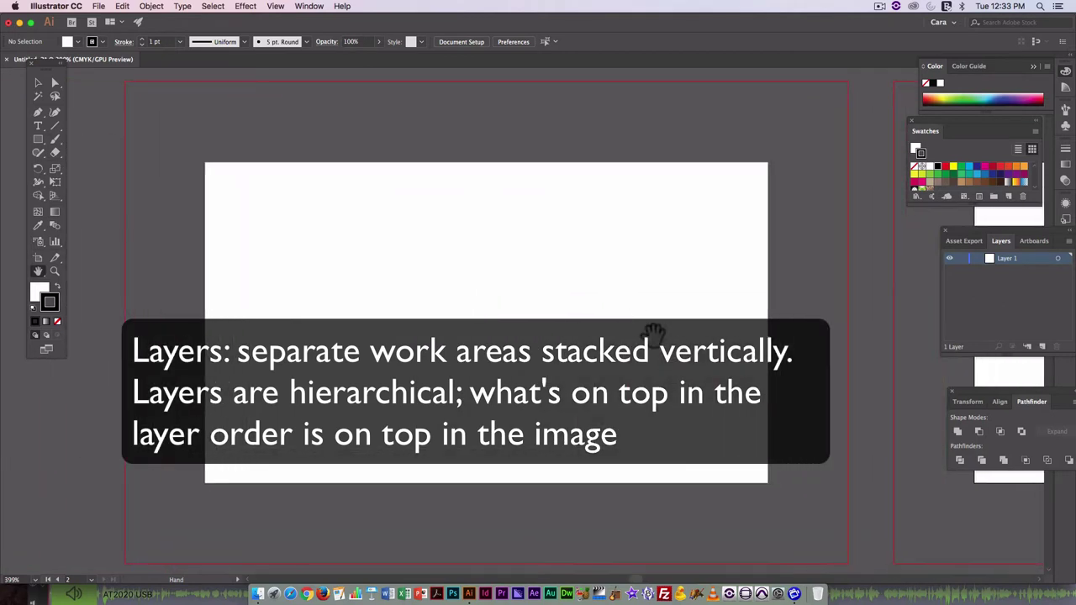
pyautogui.doubleClick(1007, 259)
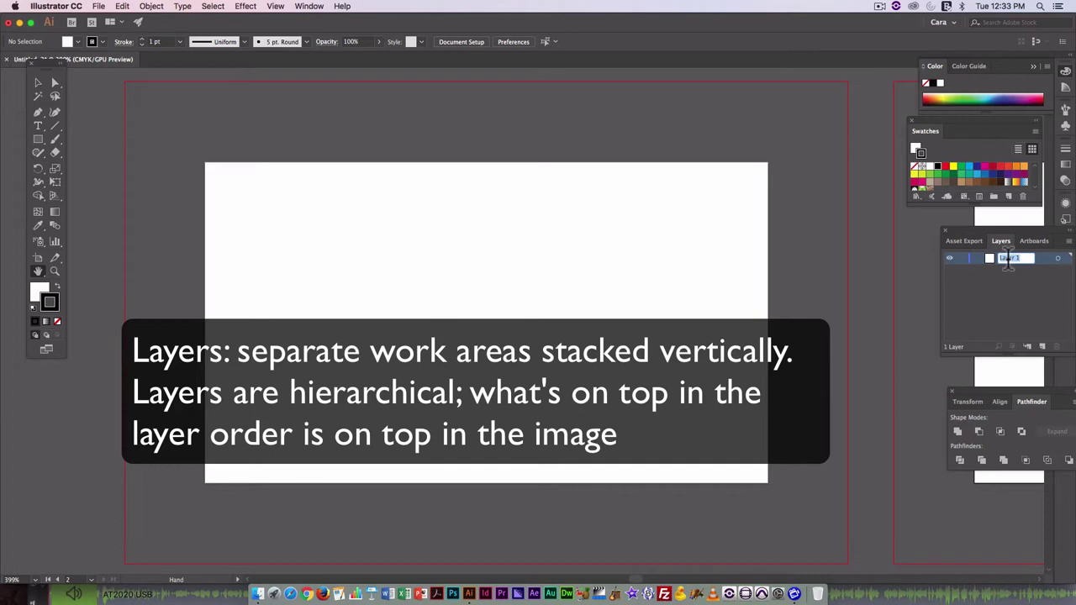
pyautogui.write('text')
pyautogui.click(1007, 296)
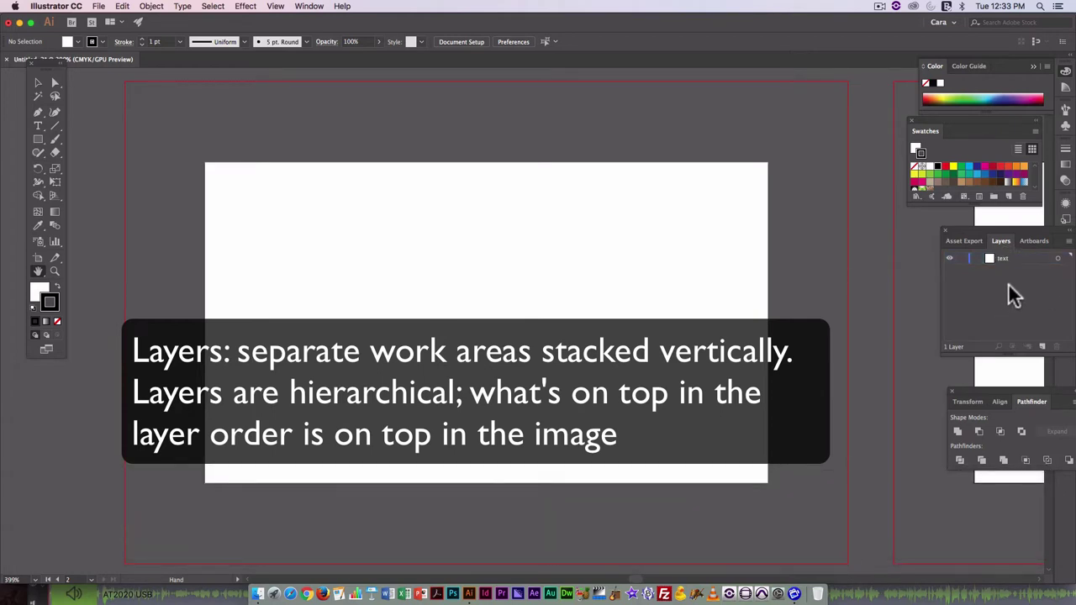
pyautogui.click(38, 127)
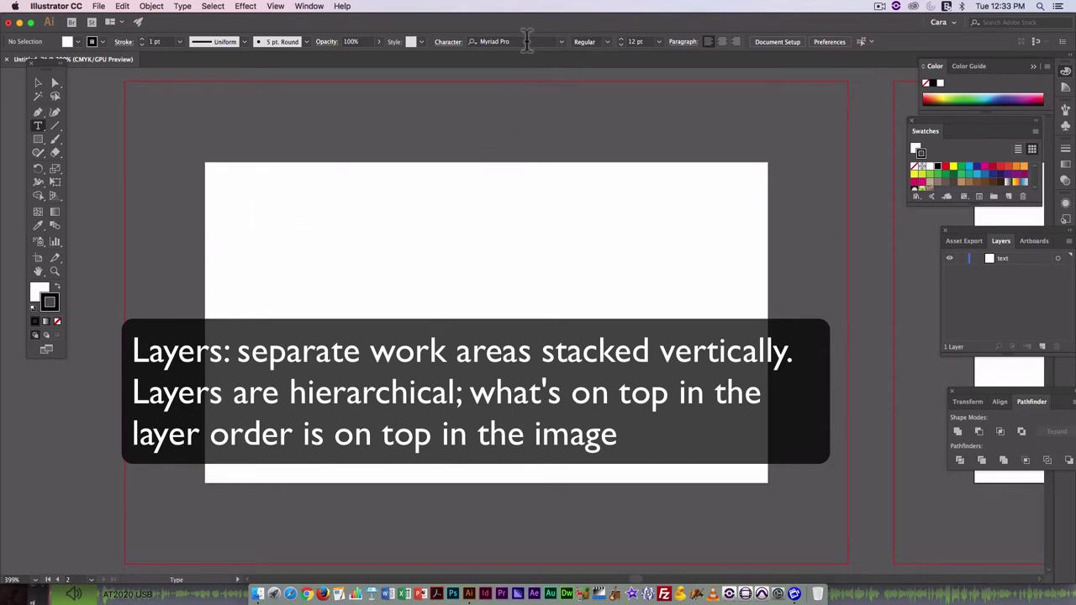
# Set the type font to Avenir Book at 14 pt.
pyautogui.click(526, 43)
pyautogui.press('BackSpace')
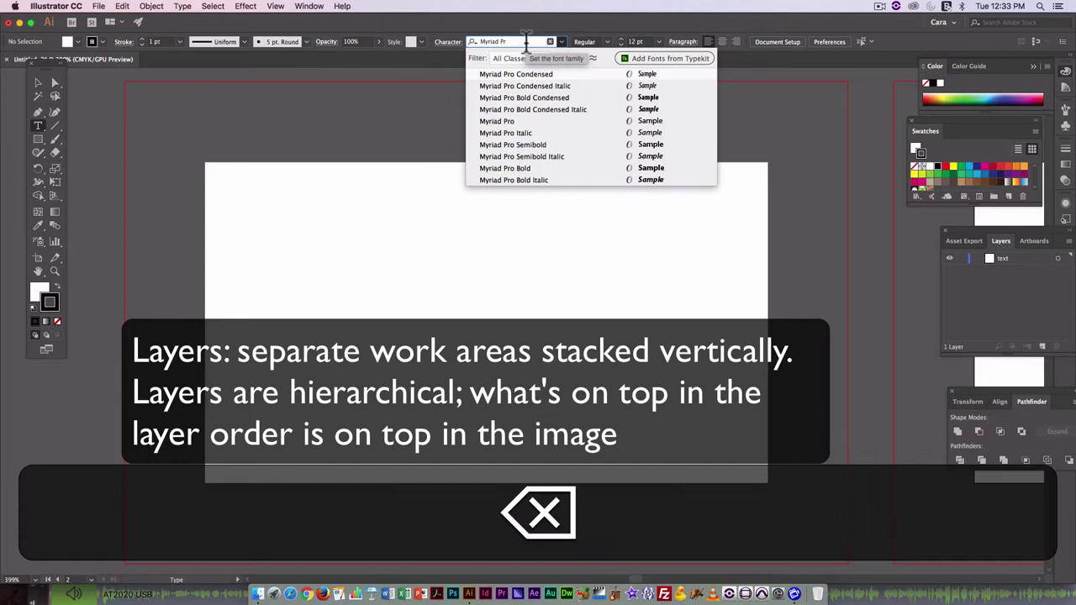
pyautogui.write('a')
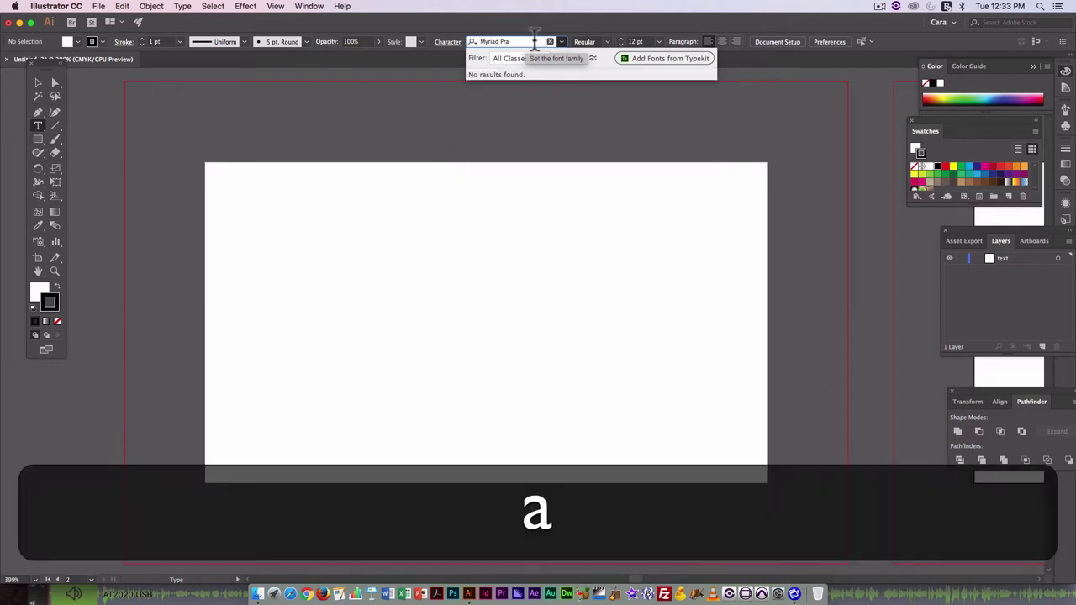
pyautogui.click(550, 41)
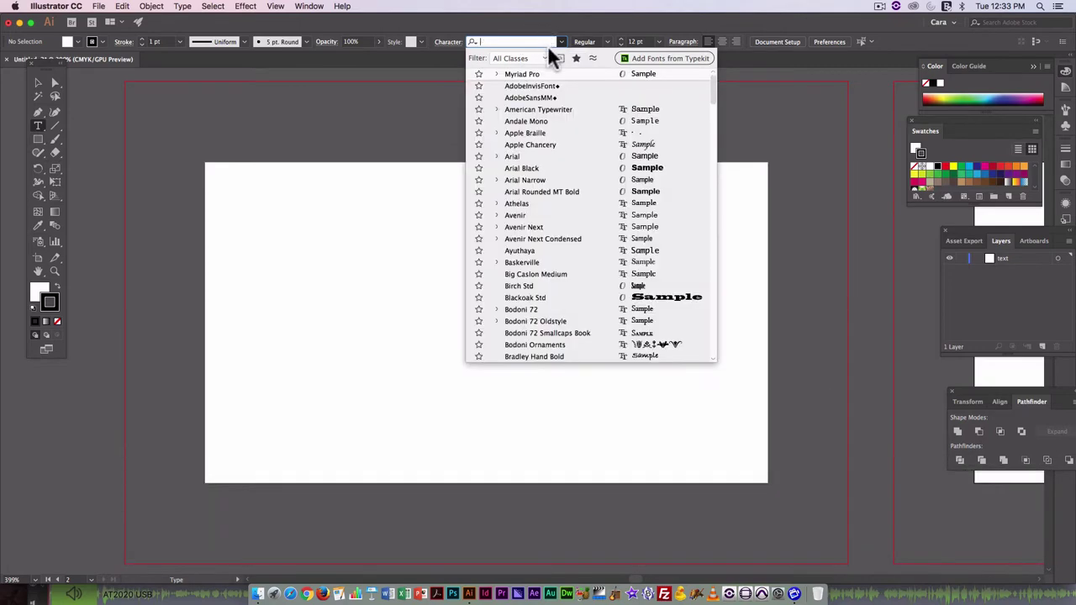
pyautogui.write('a')
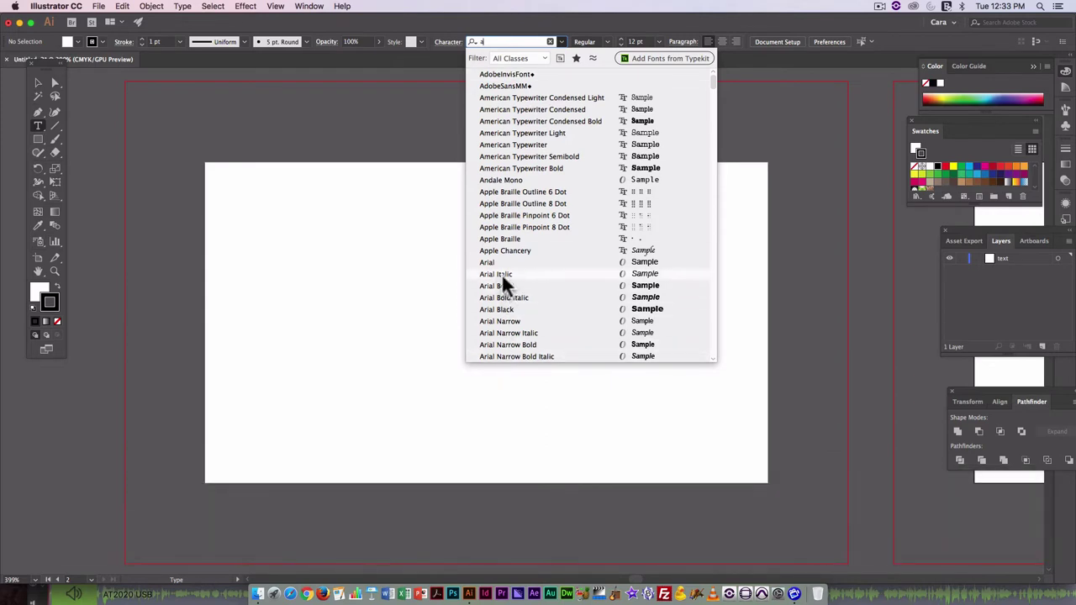
pyautogui.scroll(-5, 510, 327)
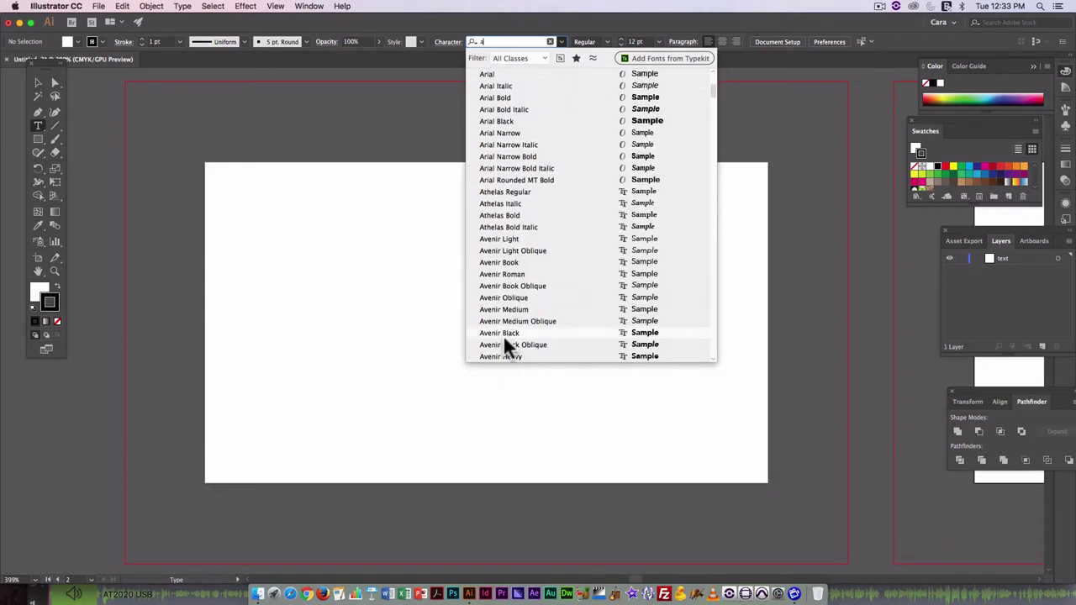
pyautogui.click(507, 262)
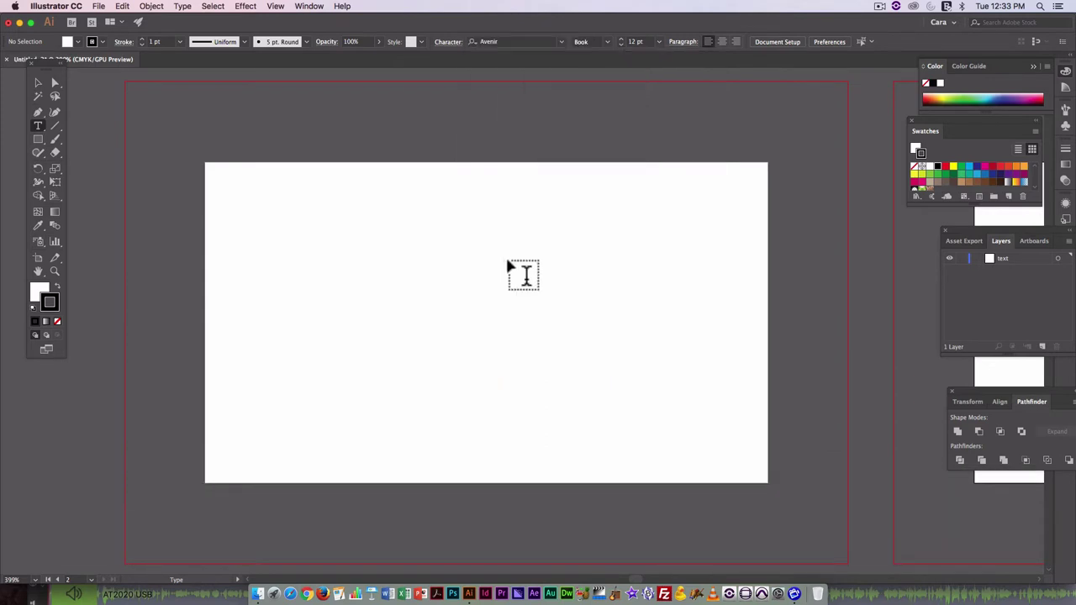
pyautogui.click(658, 42)
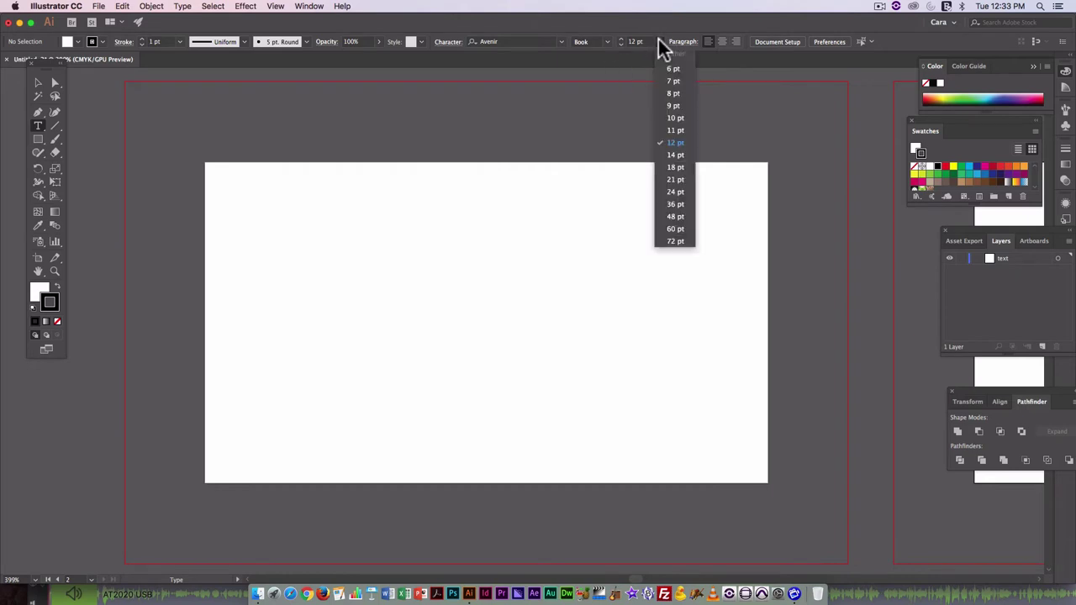
pyautogui.click(678, 156)
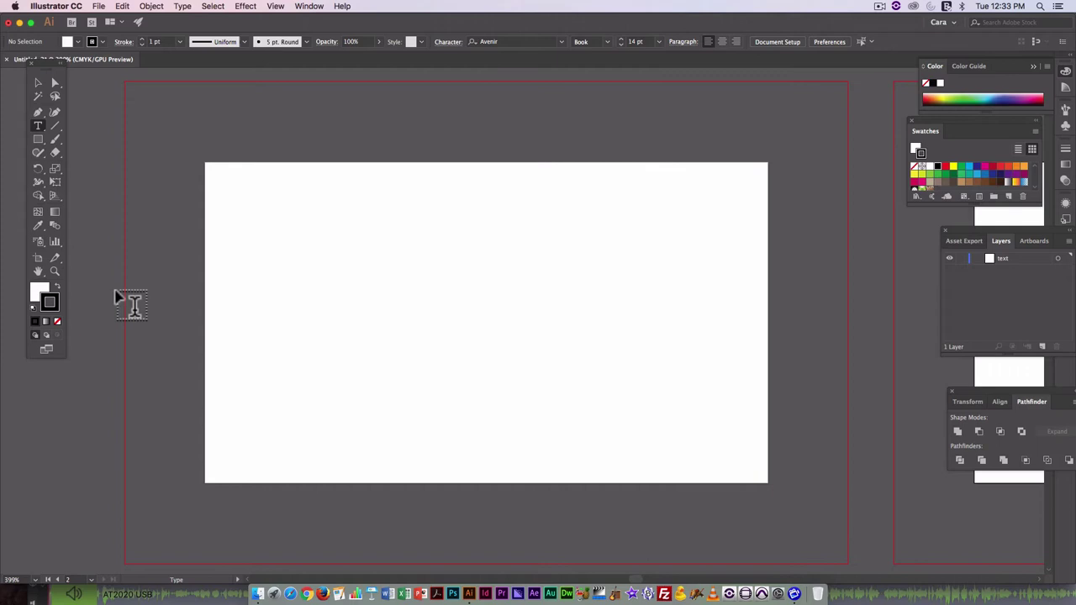
# Remove the stroke and choose a dark gray swatch for the fill.
pyautogui.click(56, 287)
pyautogui.click(58, 321)
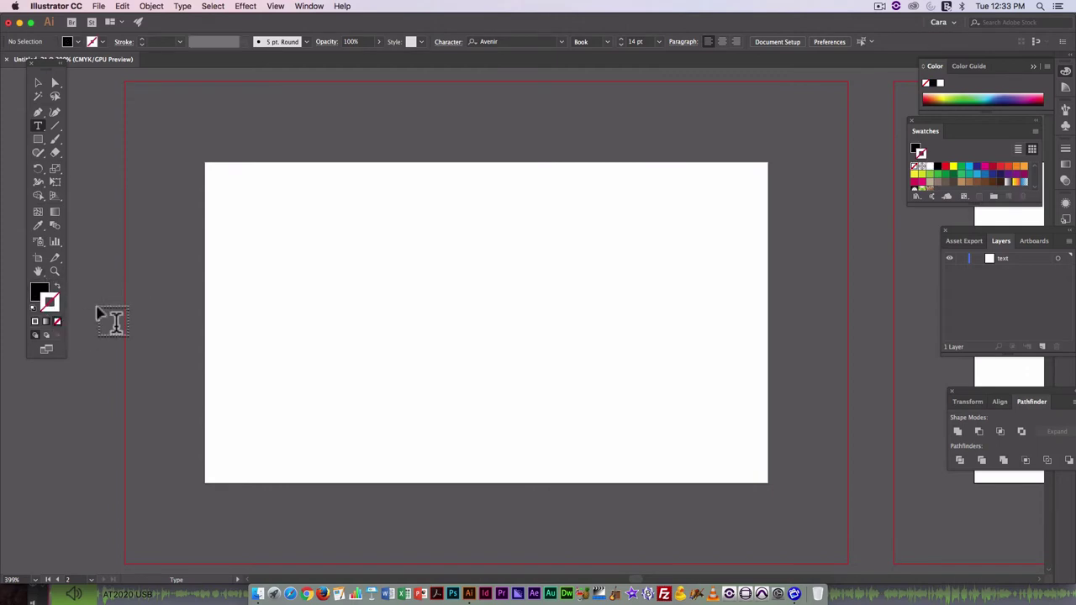
pyautogui.click(40, 291)
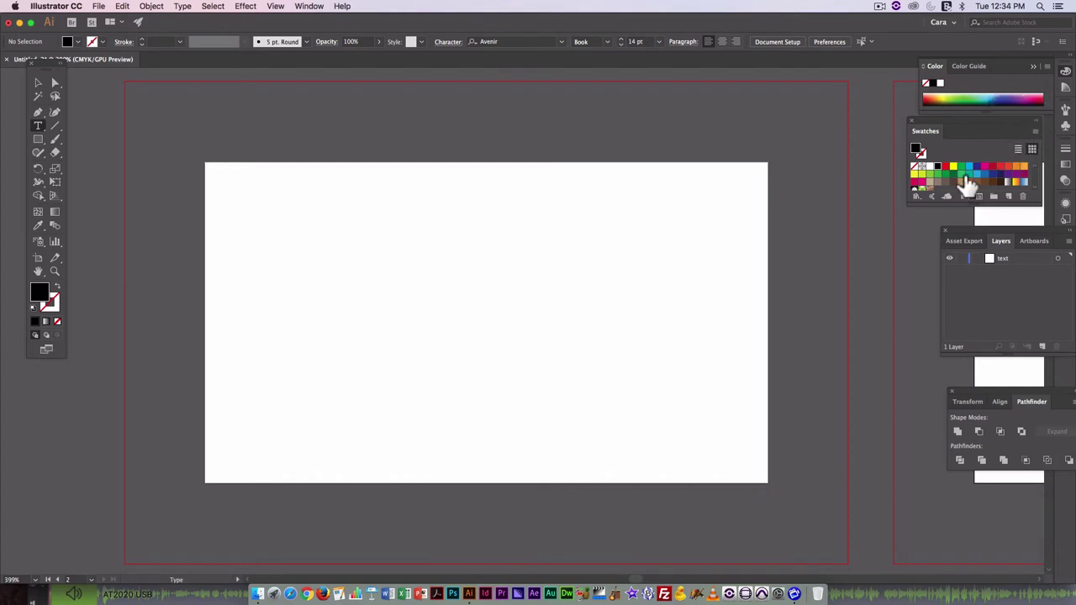
pyautogui.scroll(-2, 952, 188)
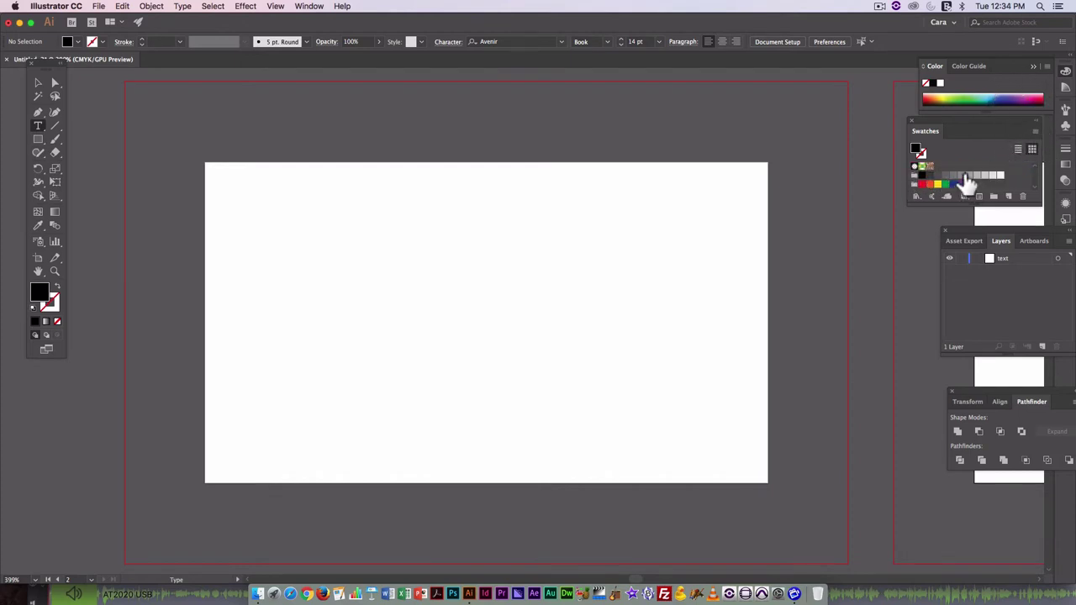
pyautogui.click(928, 175)
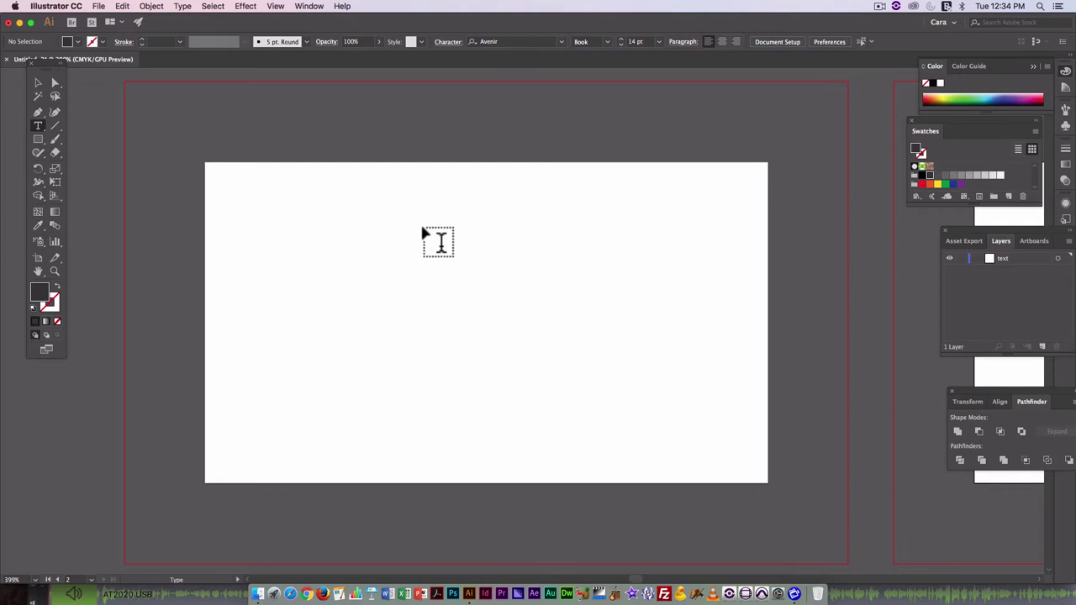
# Show rulers and the grid, and zoom out to see more of the canvas.
pyautogui.press('super+r')
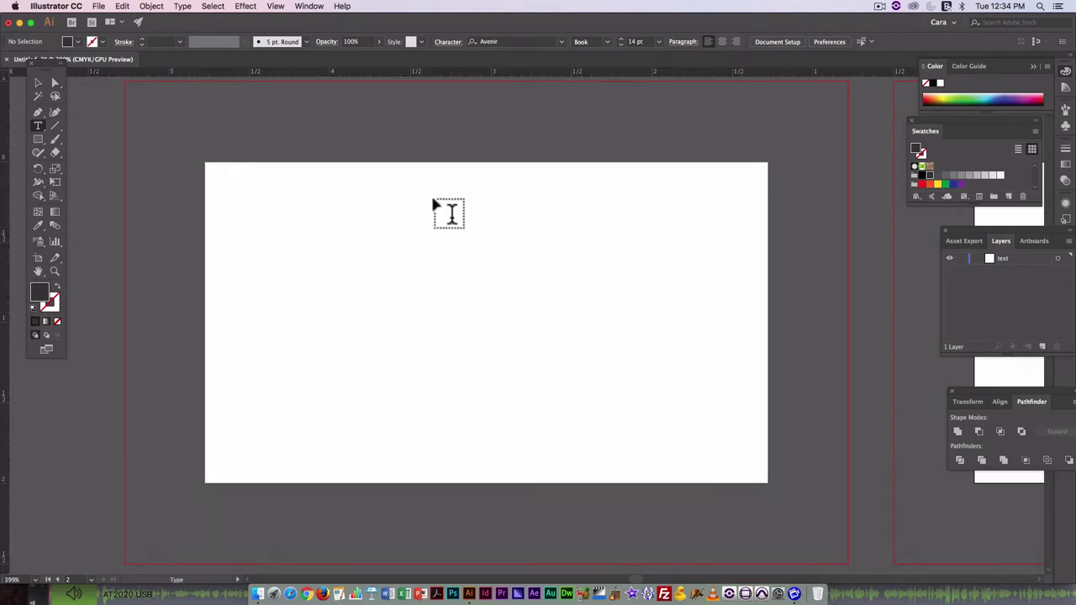
pyautogui.click(275, 6)
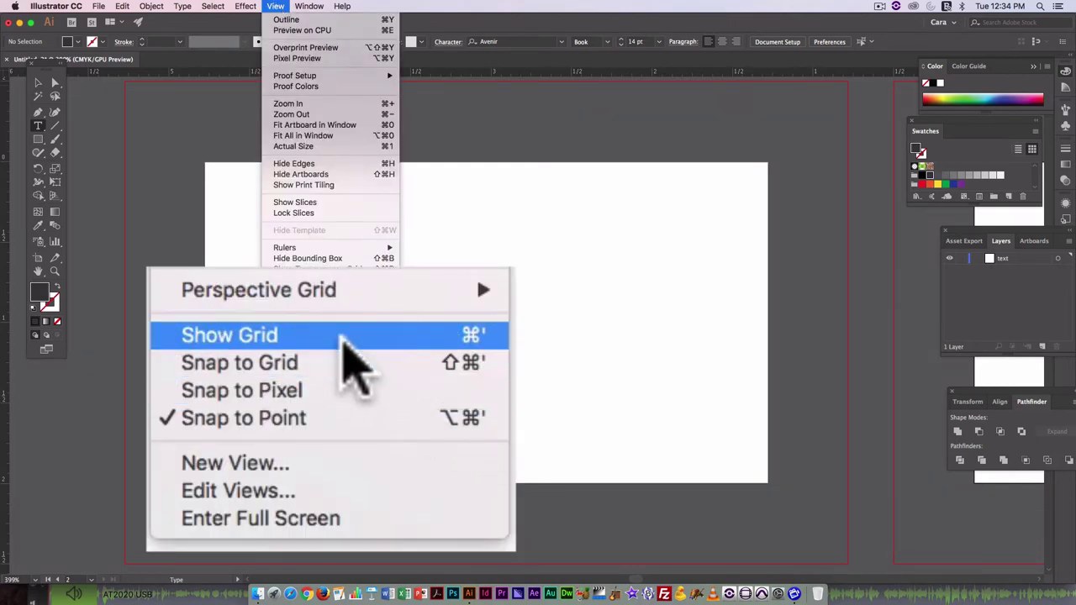
pyautogui.click(334, 380)
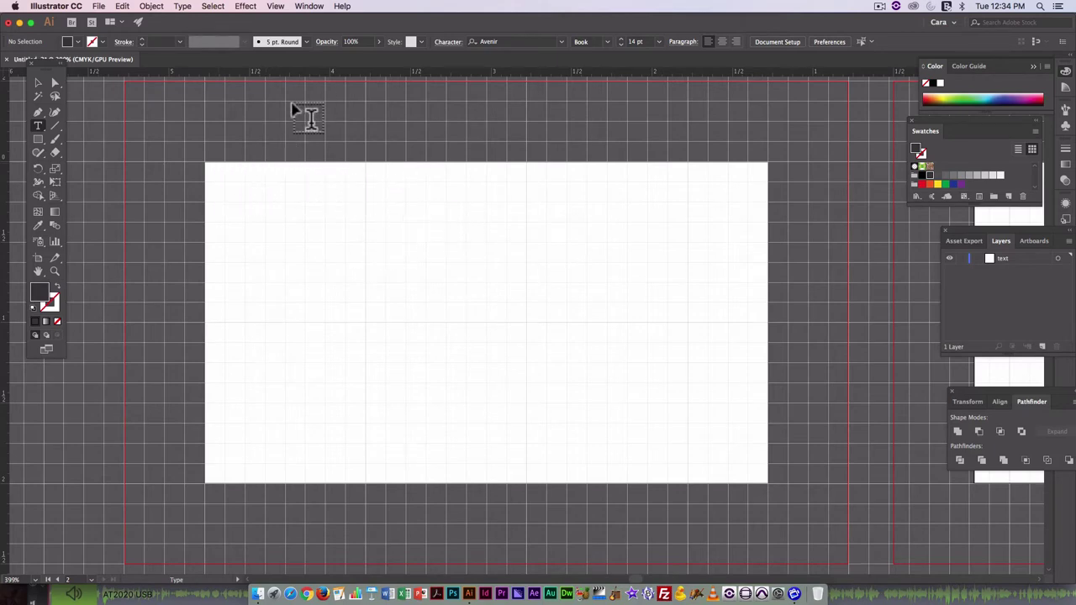
pyautogui.press('super+minus')
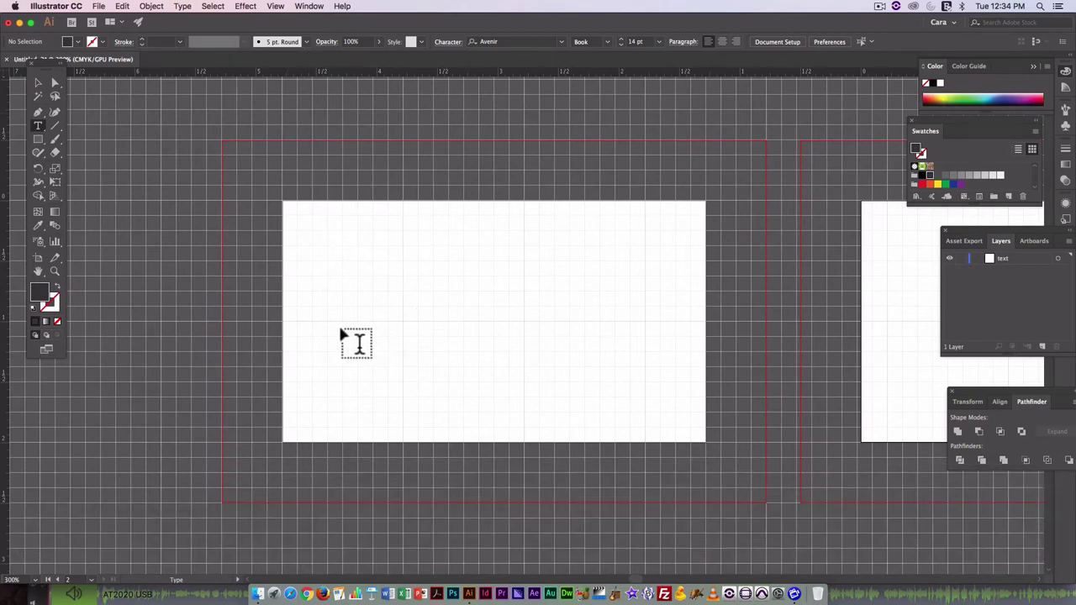
# Confirm the rulers measure in inches.
pyautogui.rightClick(476, 69)
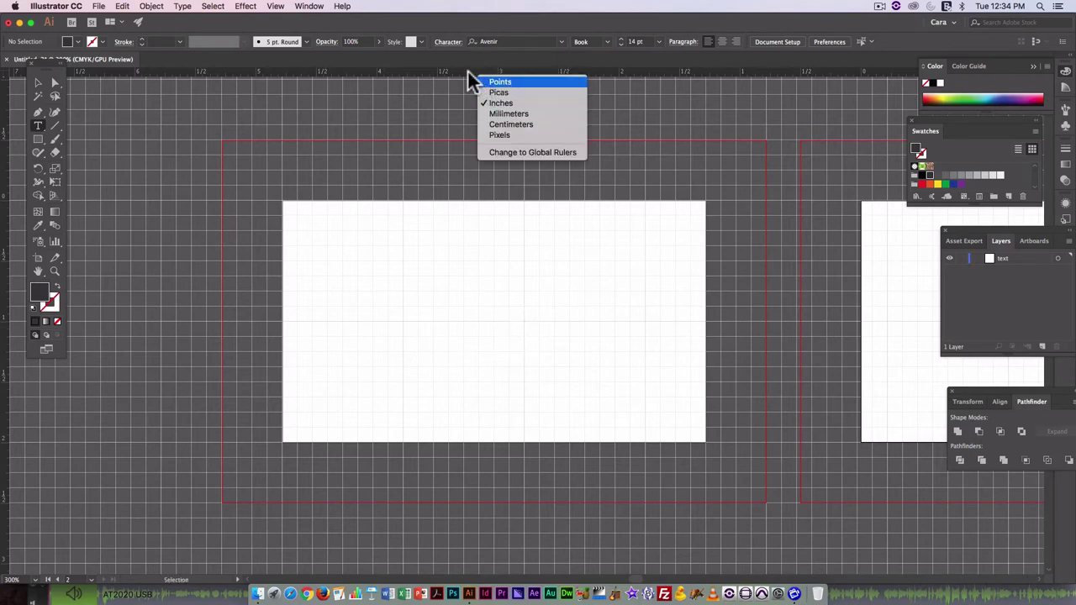
pyautogui.click(462, 69)
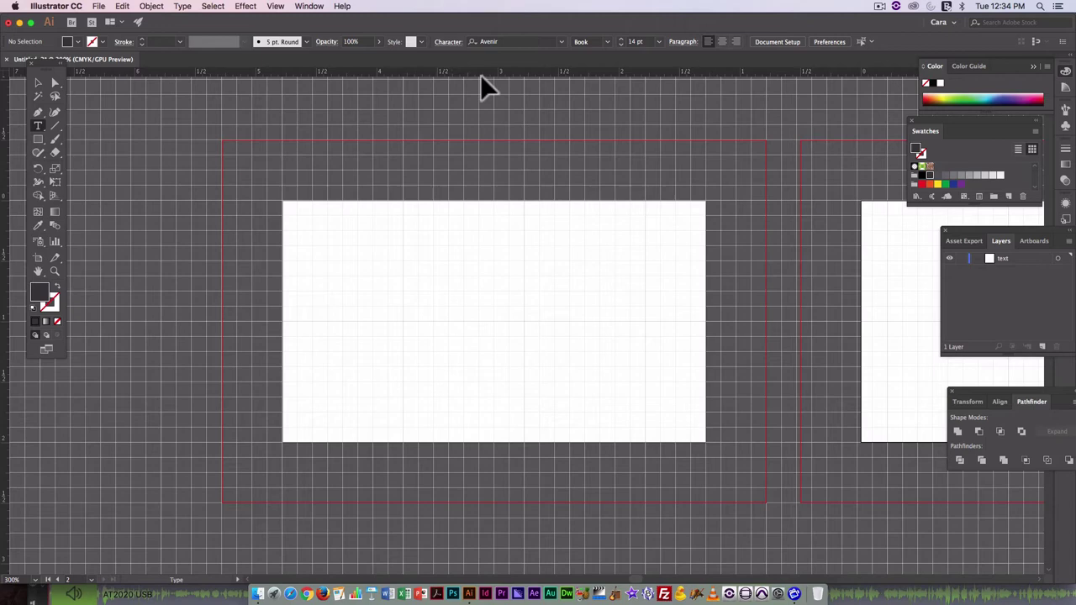
pyautogui.rightClick(481, 73)
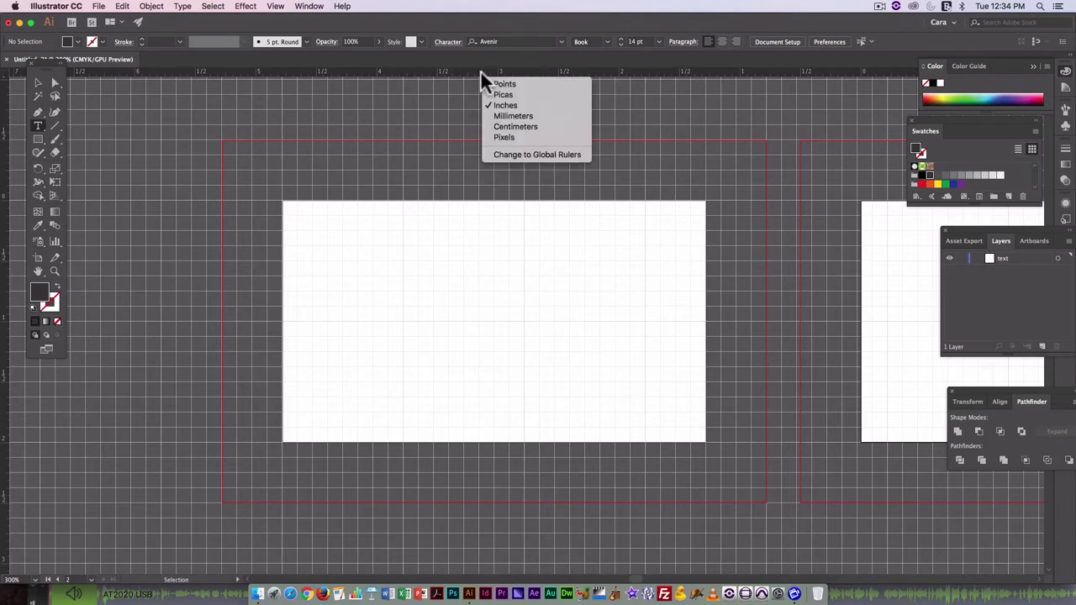
pyautogui.click(396, 69)
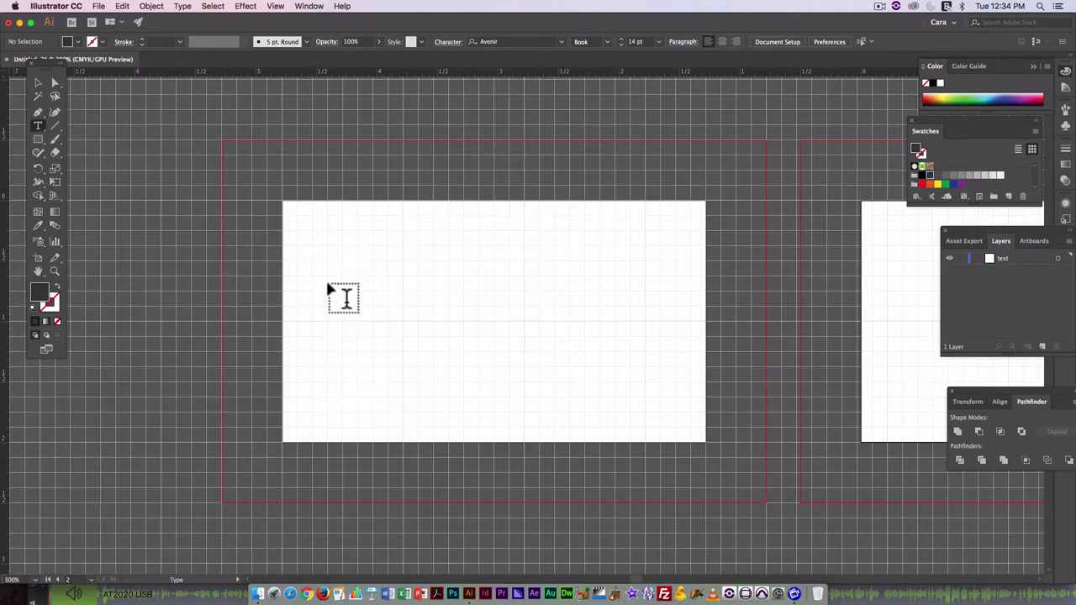
# Type the cardholder's full name as a new text line on the front card.
pyautogui.click(344, 298)
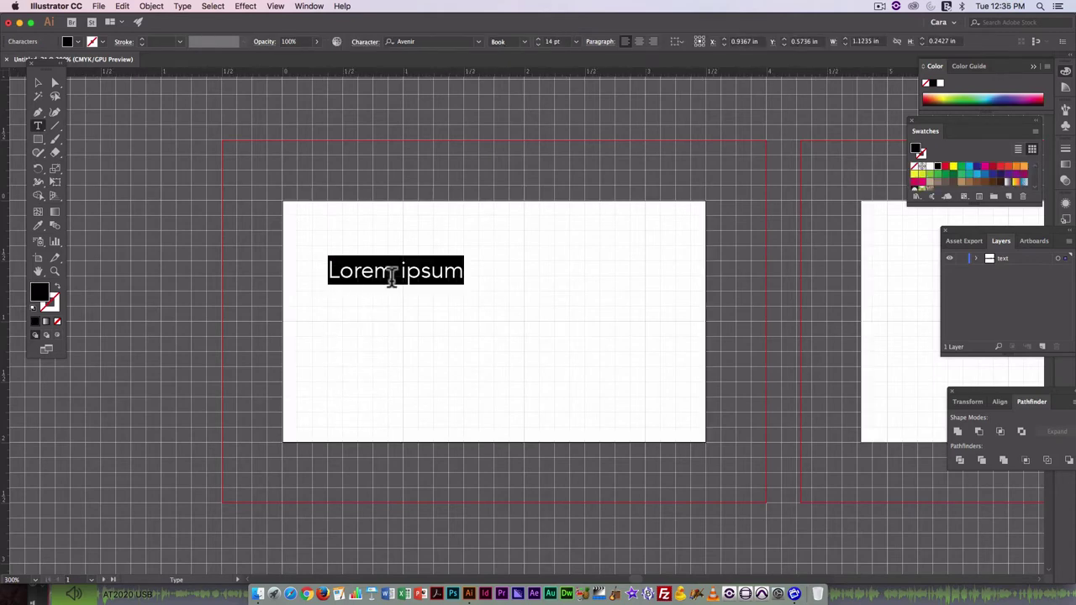
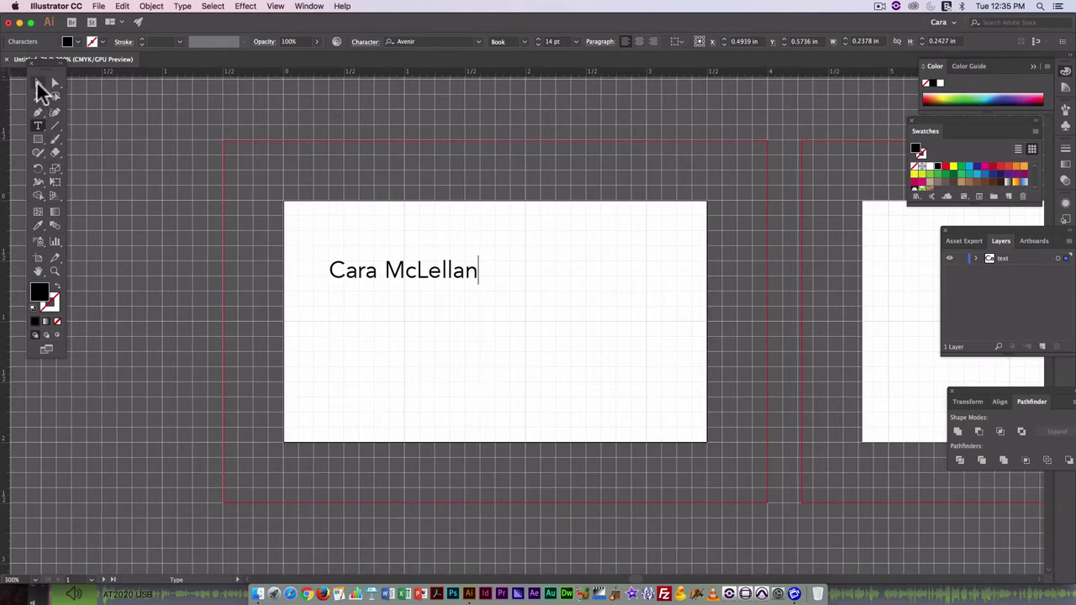
pyautogui.press('Escape')
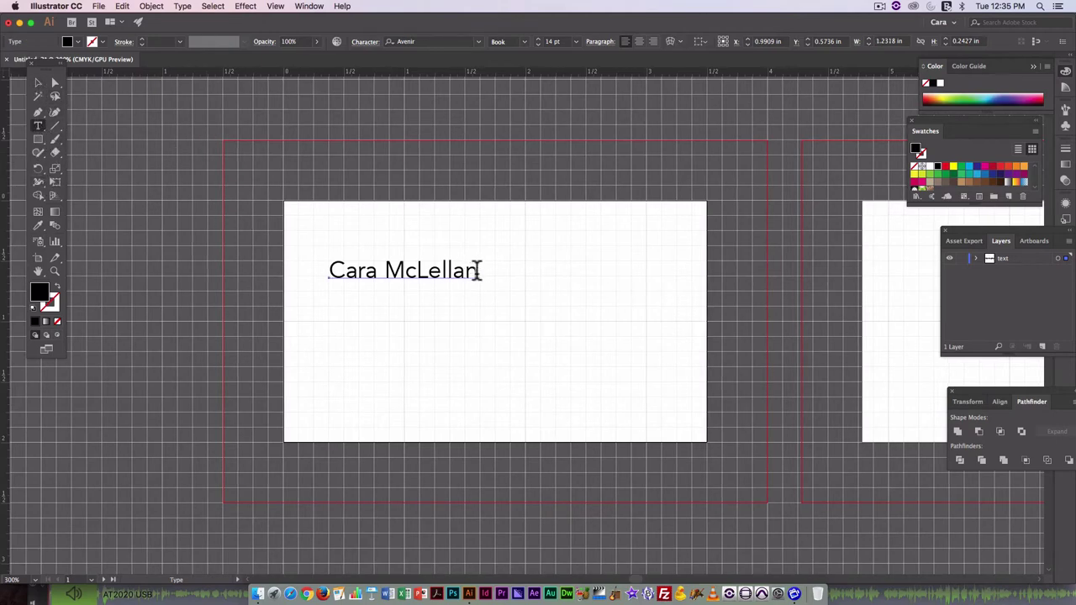
pyautogui.press('super+shift+a')
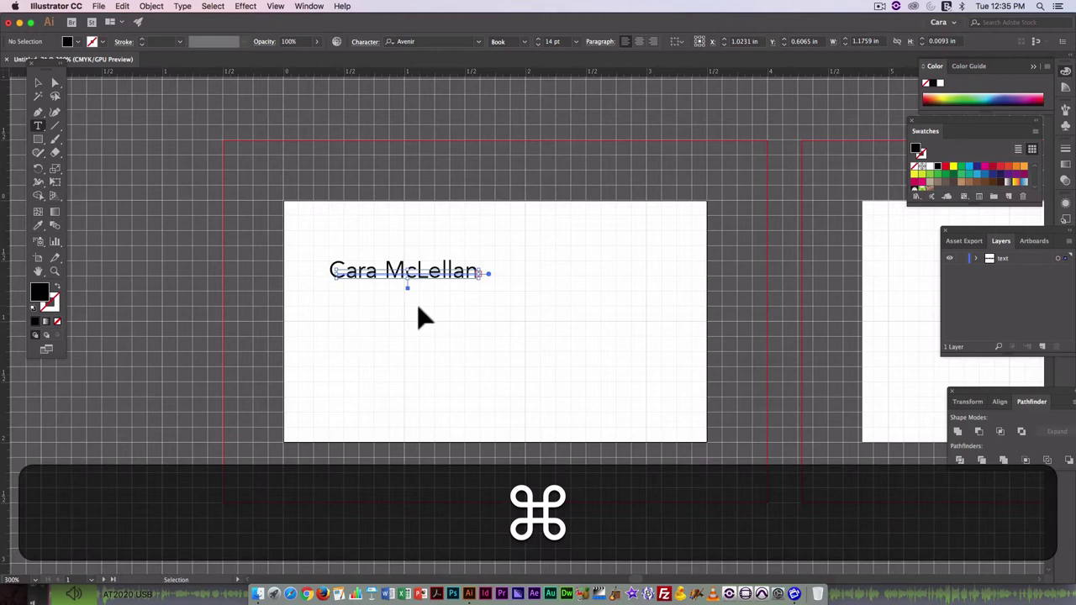
pyautogui.press('super+z')
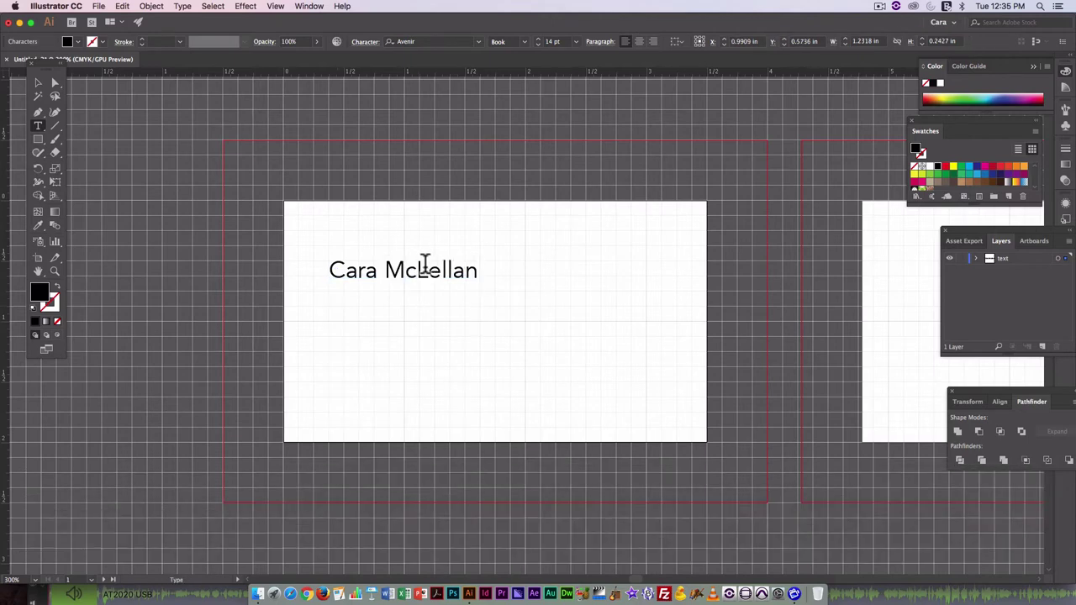
# Select the whole name line and recolor it with a light gray swatch.
pyautogui.doubleClick(424, 265)
pyautogui.click(479, 270)
pyautogui.moveTo(479, 269); pyautogui.dragTo(17, 281)
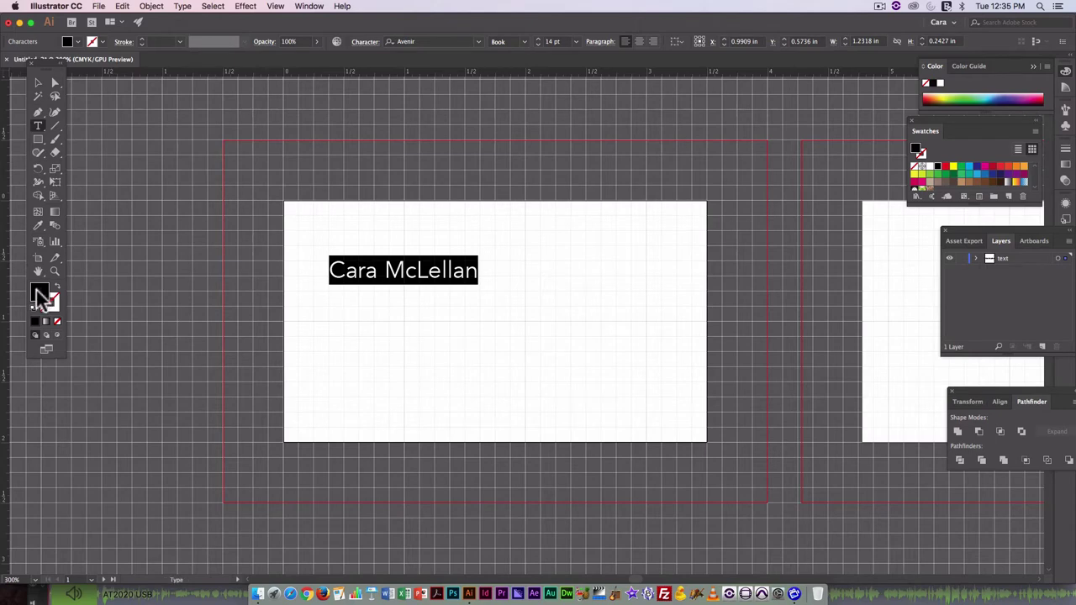
pyautogui.doubleClick(40, 294)
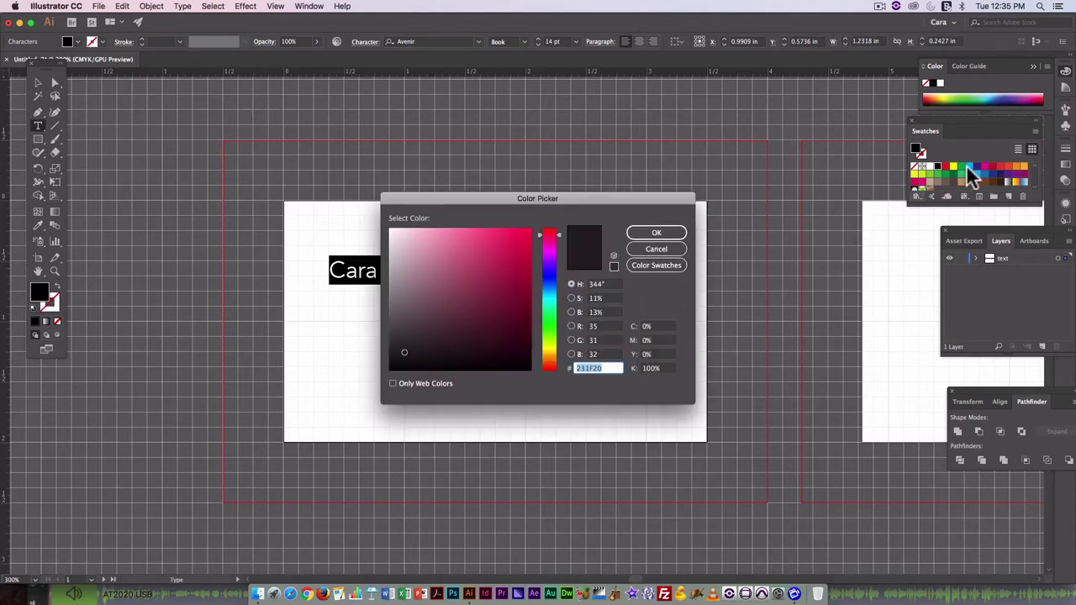
pyautogui.click(655, 237)
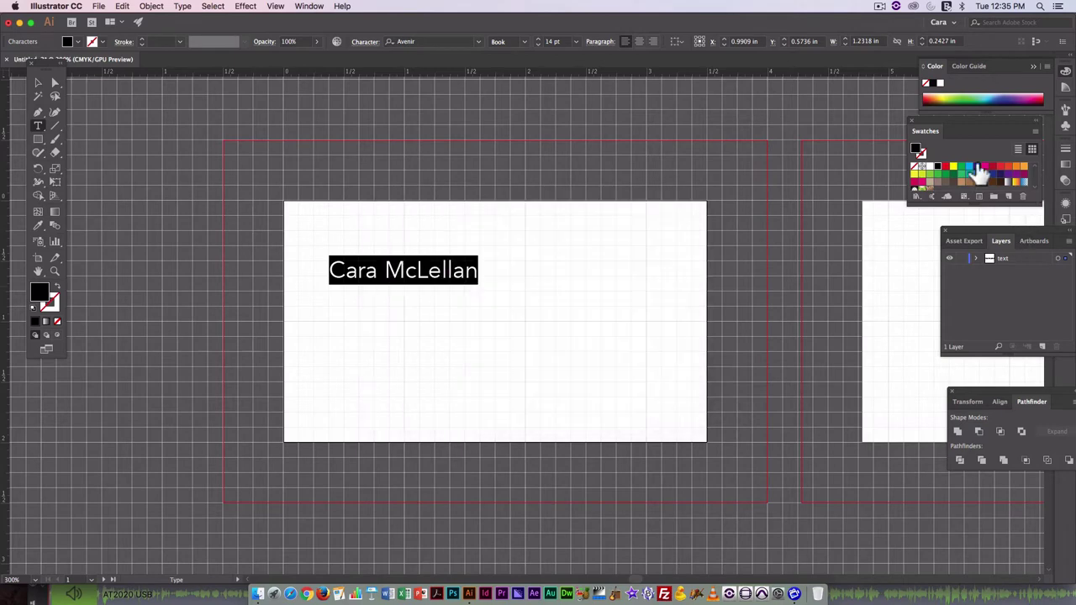
pyautogui.scroll(-3, 954, 168)
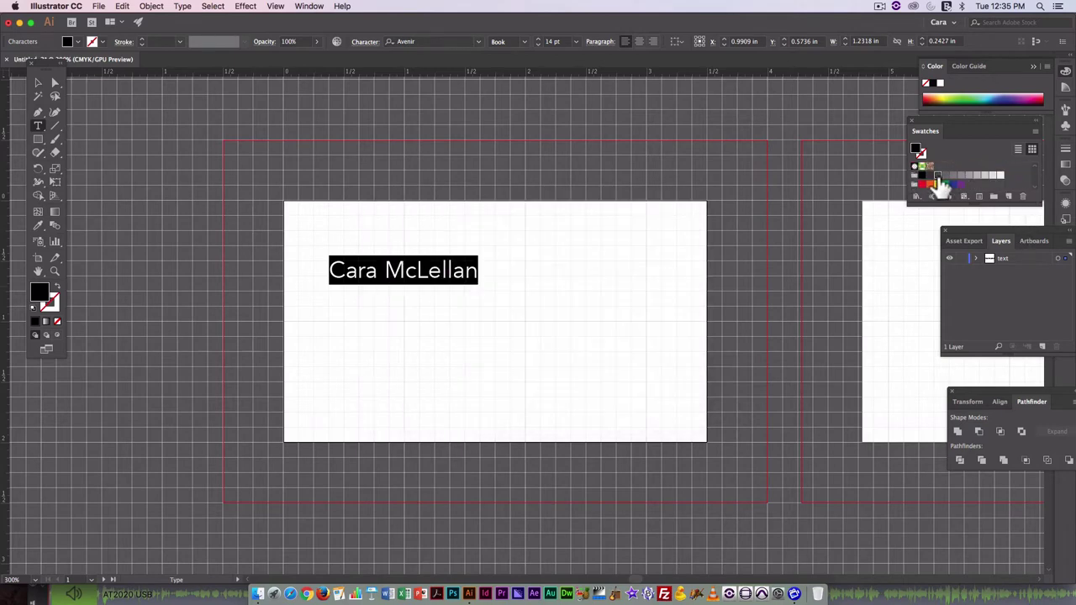
pyautogui.click(939, 176)
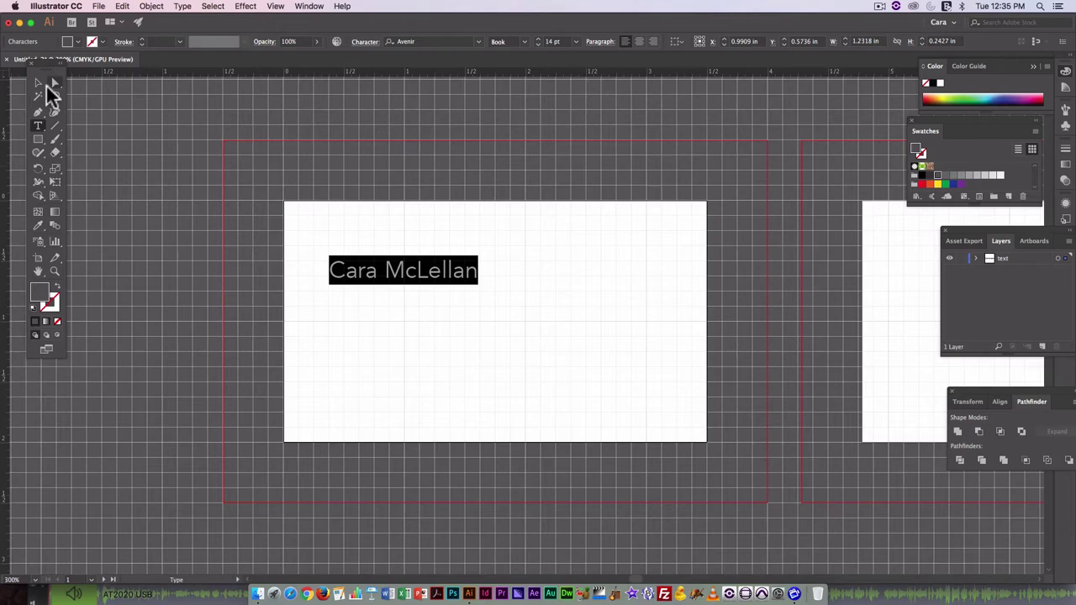
pyautogui.click(38, 82)
# Add a 'faculty' line below the name and set it to 10 pt.
pyautogui.click(475, 286)
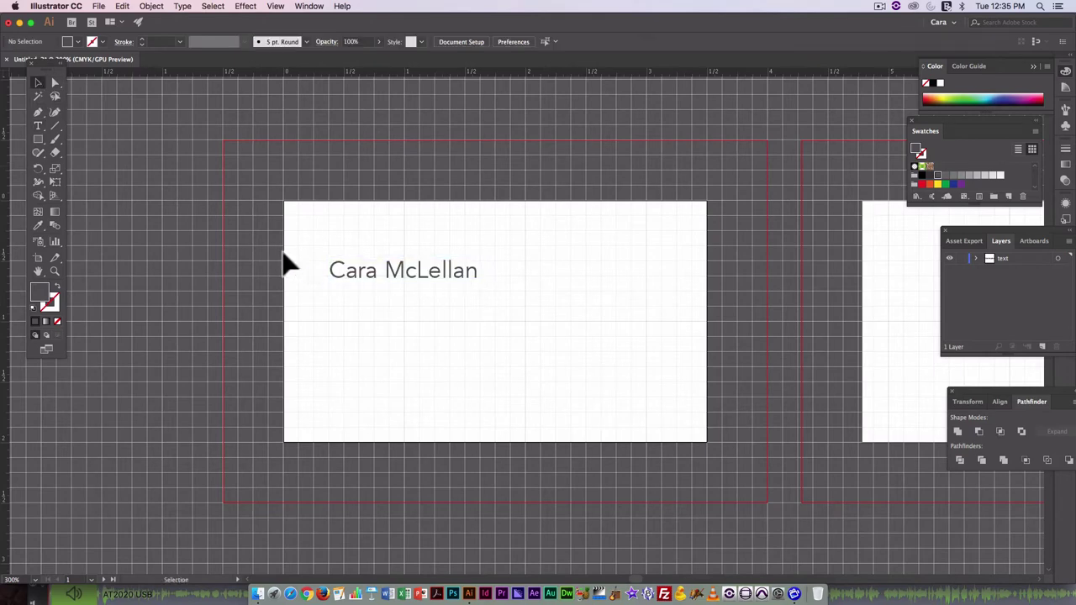
pyautogui.click(38, 126)
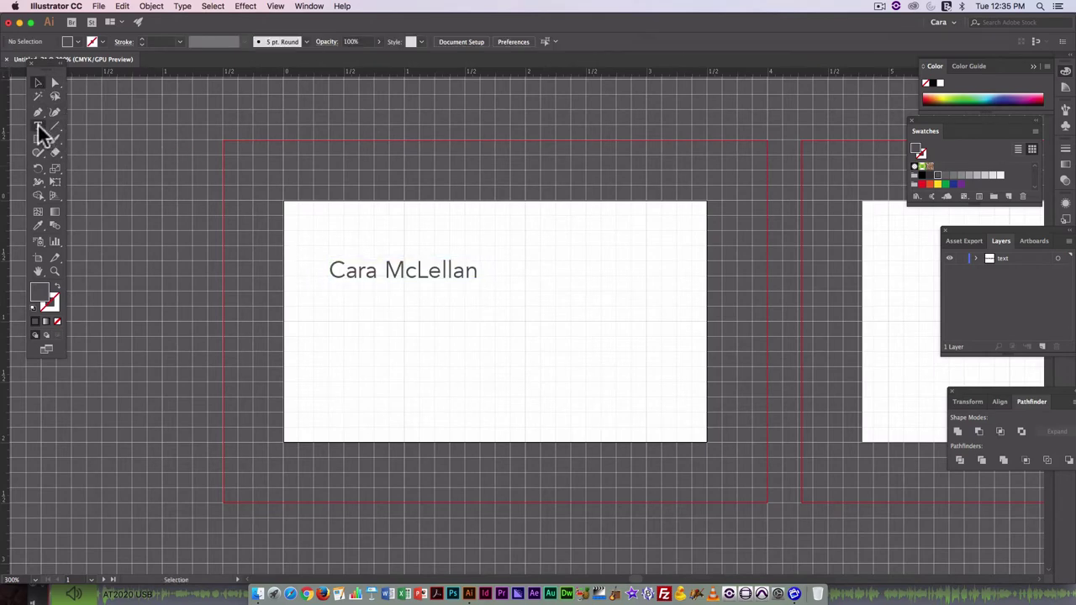
pyautogui.click(479, 270)
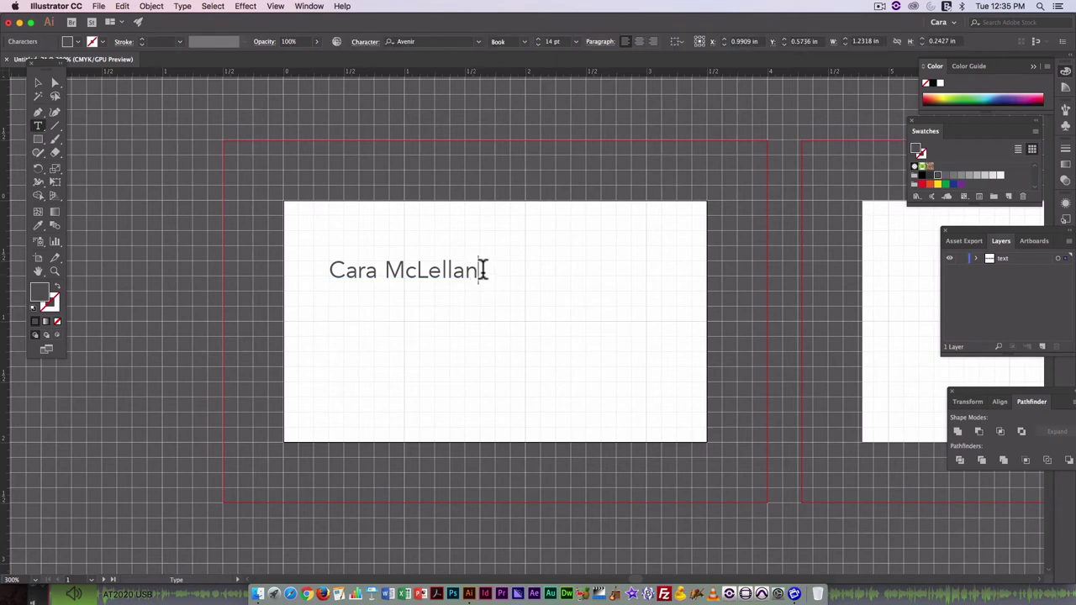
pyautogui.press('Return')
pyautogui.write('facu')
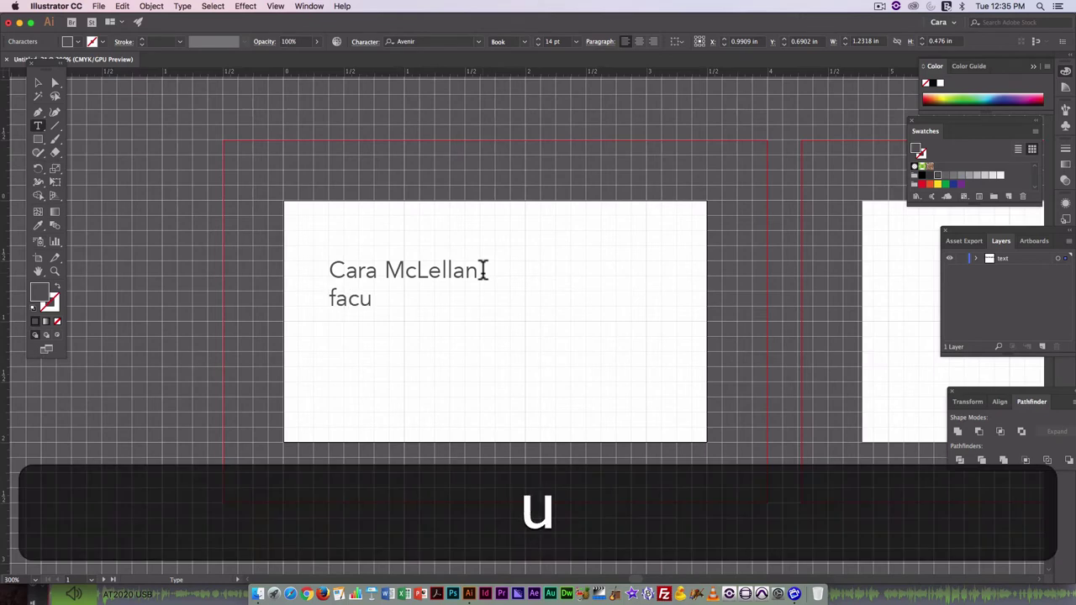
pyautogui.write('lty')
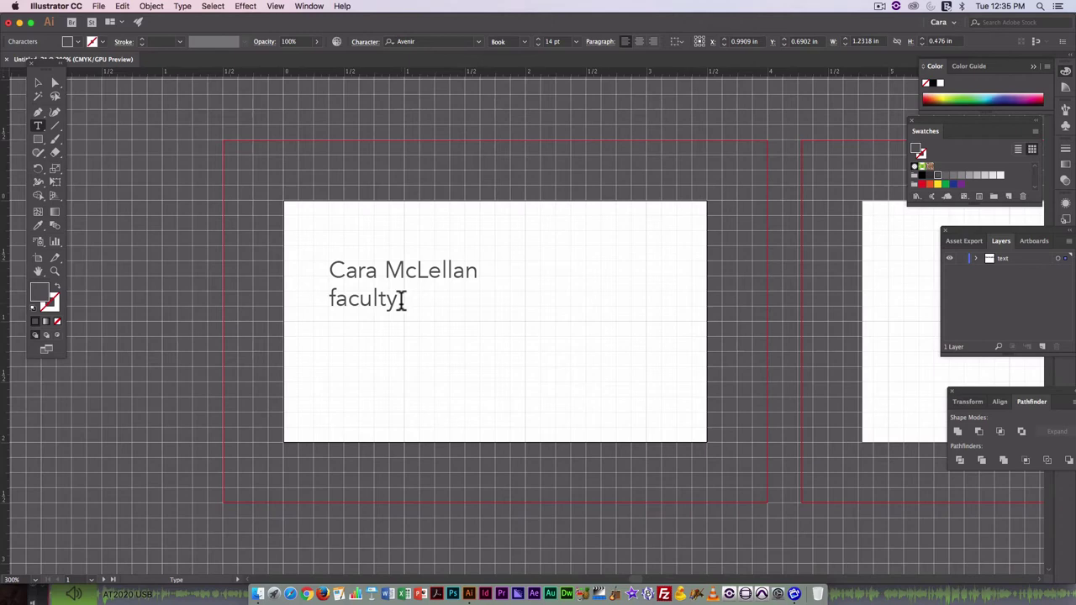
pyautogui.moveTo(401, 300); pyautogui.dragTo(307, 301)
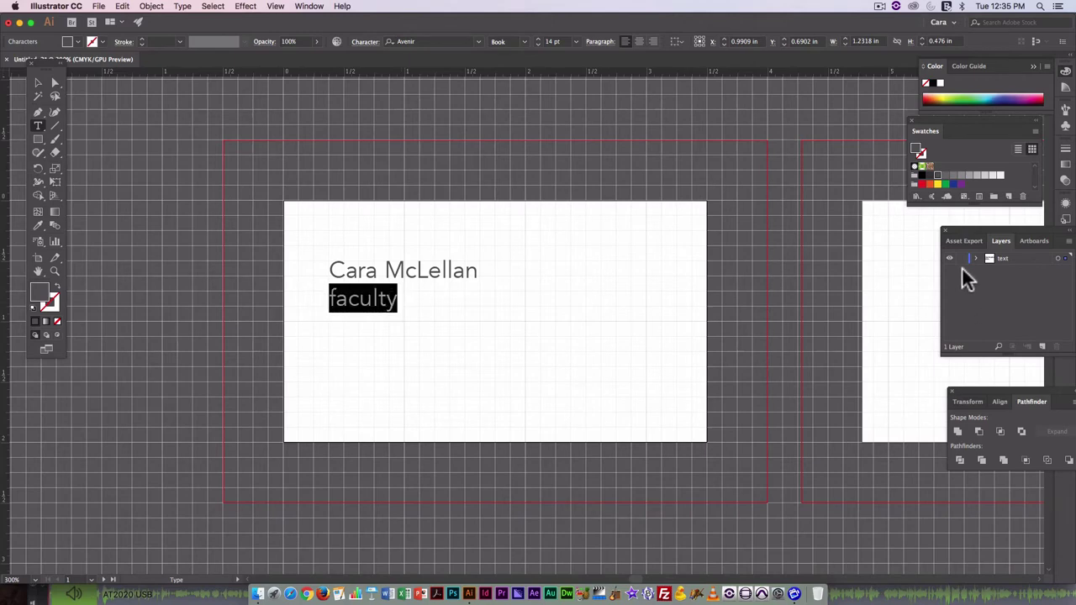
pyautogui.click(576, 42)
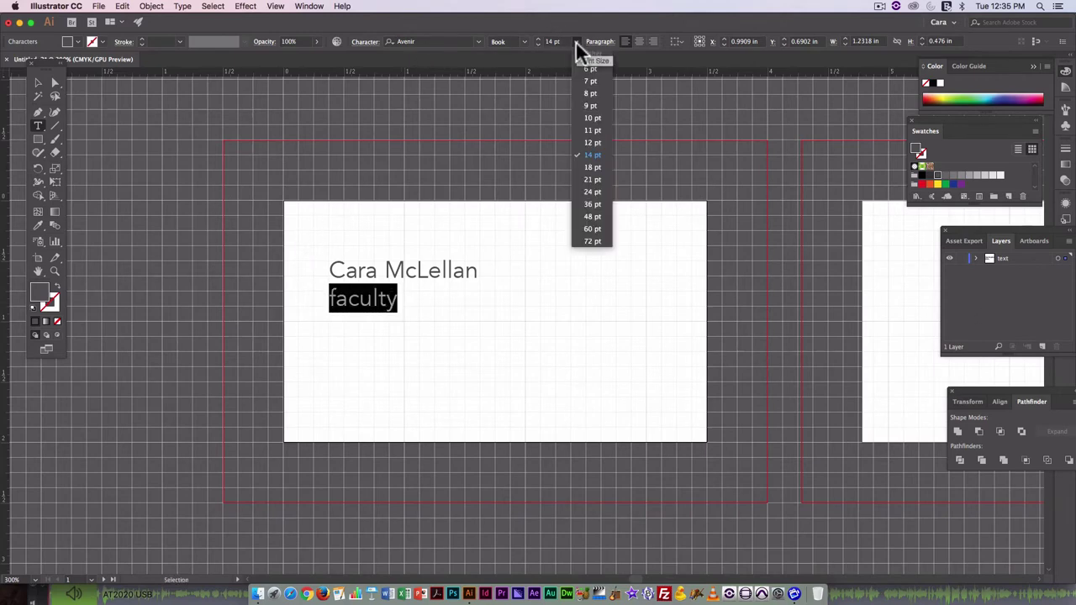
pyautogui.click(592, 118)
pyautogui.click(403, 291)
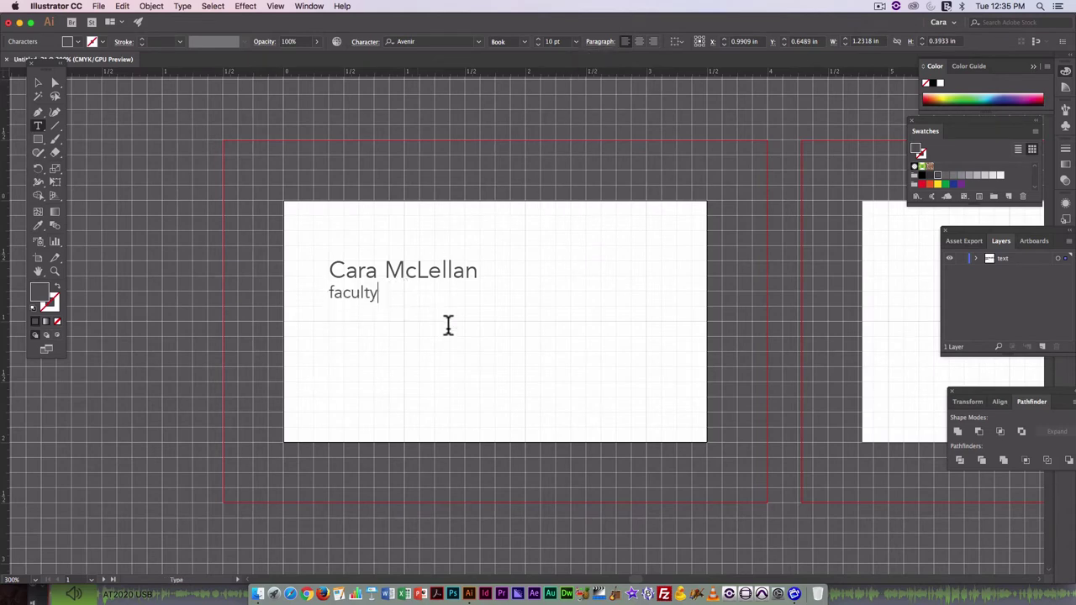
# Extend the subtitle to read 'Faculty IT & Creative Inducstries'.
pyautogui.hscroll(-2, 395, 292)
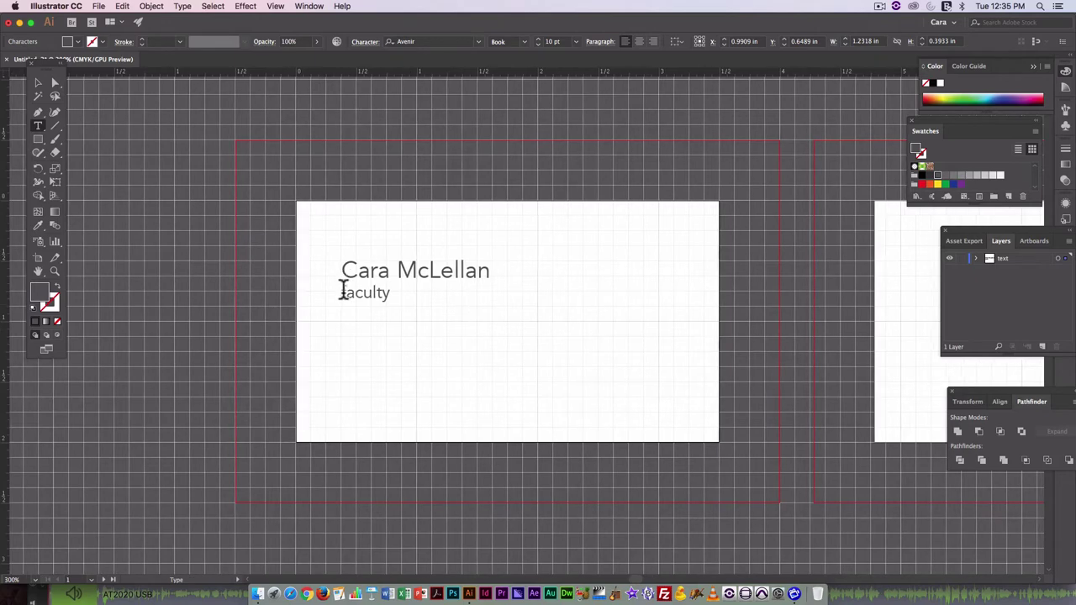
pyautogui.write('F')
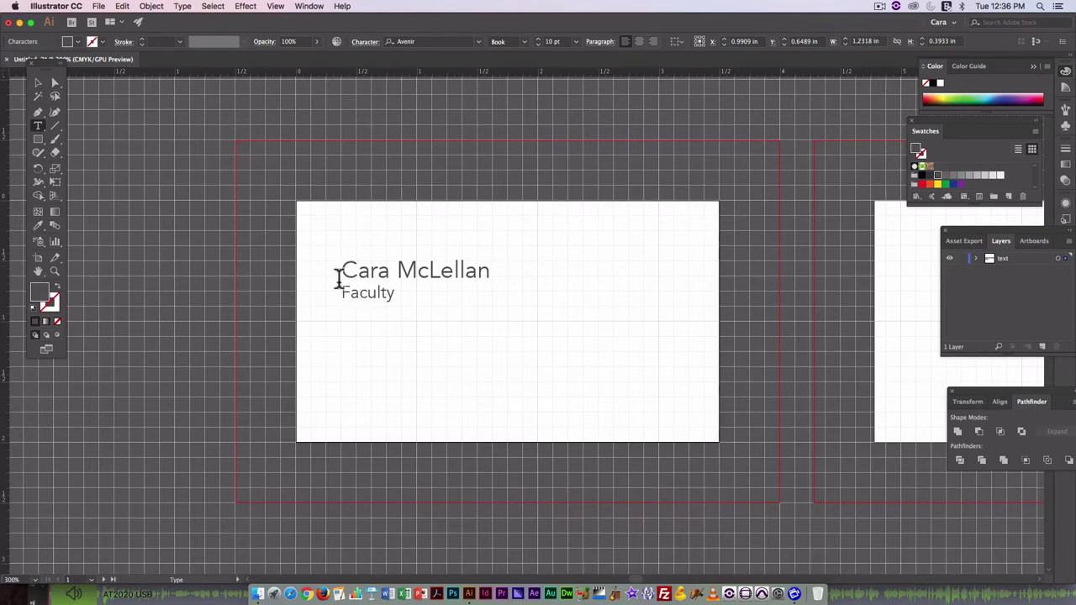
pyautogui.click(342, 290)
pyautogui.press('Tab')
pyautogui.press('BackSpace')
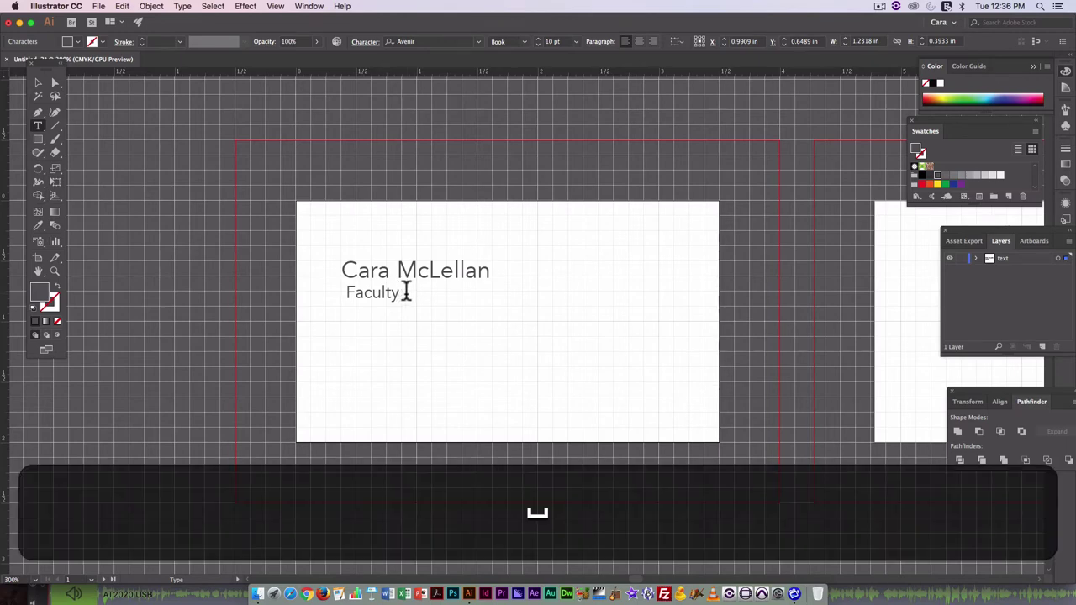
pyautogui.write('IT an')
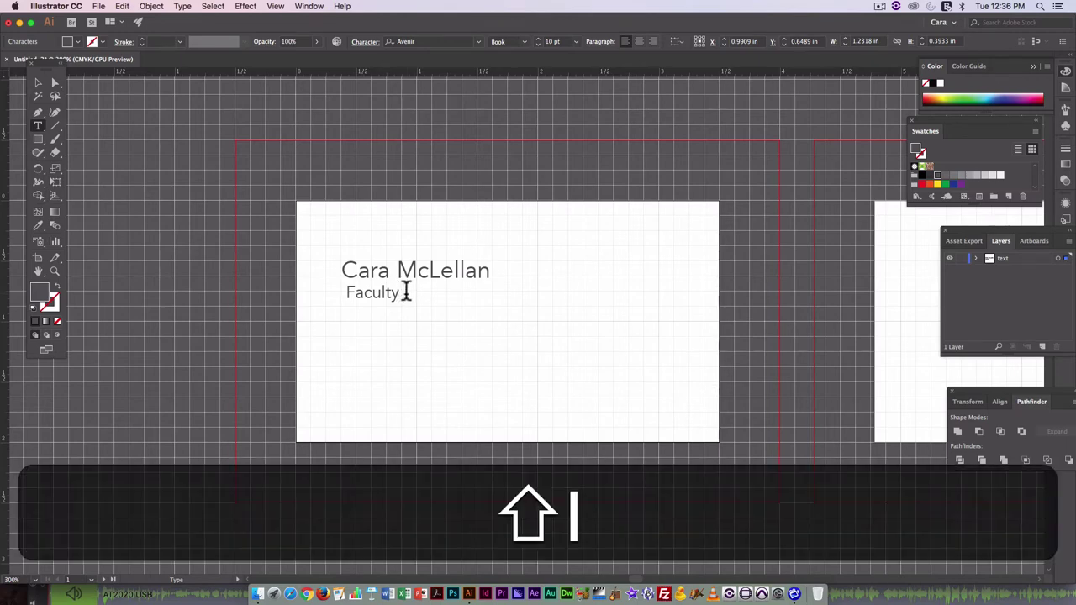
pyautogui.write('d')
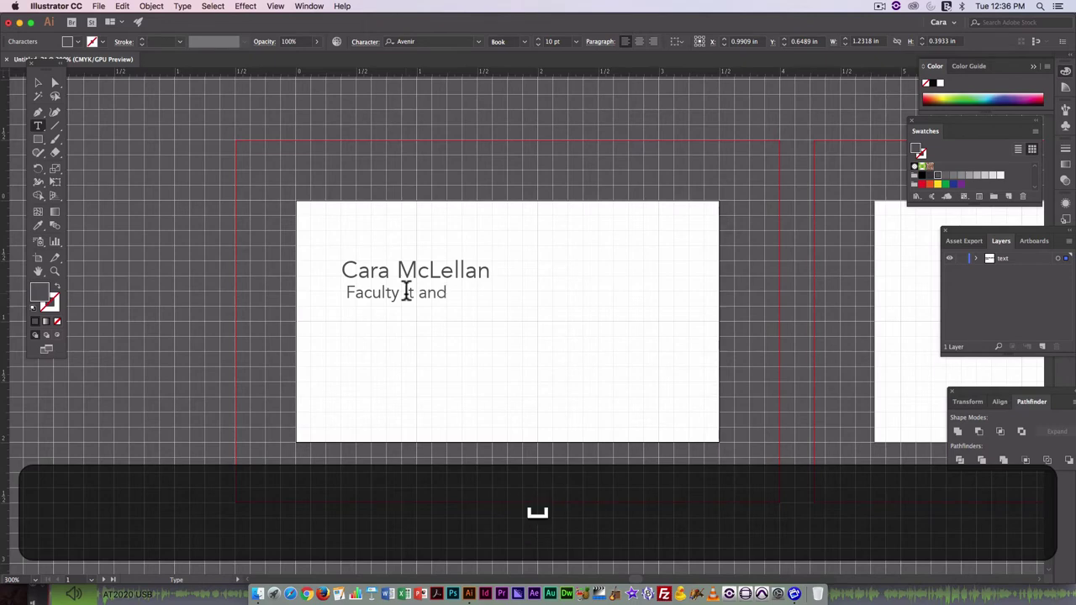
pyautogui.press('BackSpace')
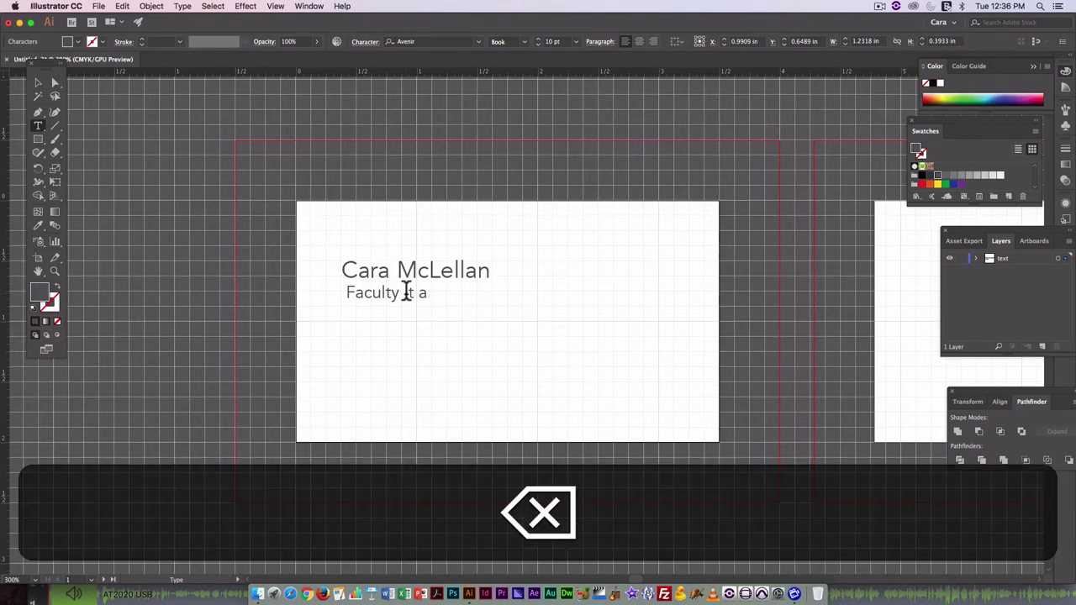
pyautogui.write('&')
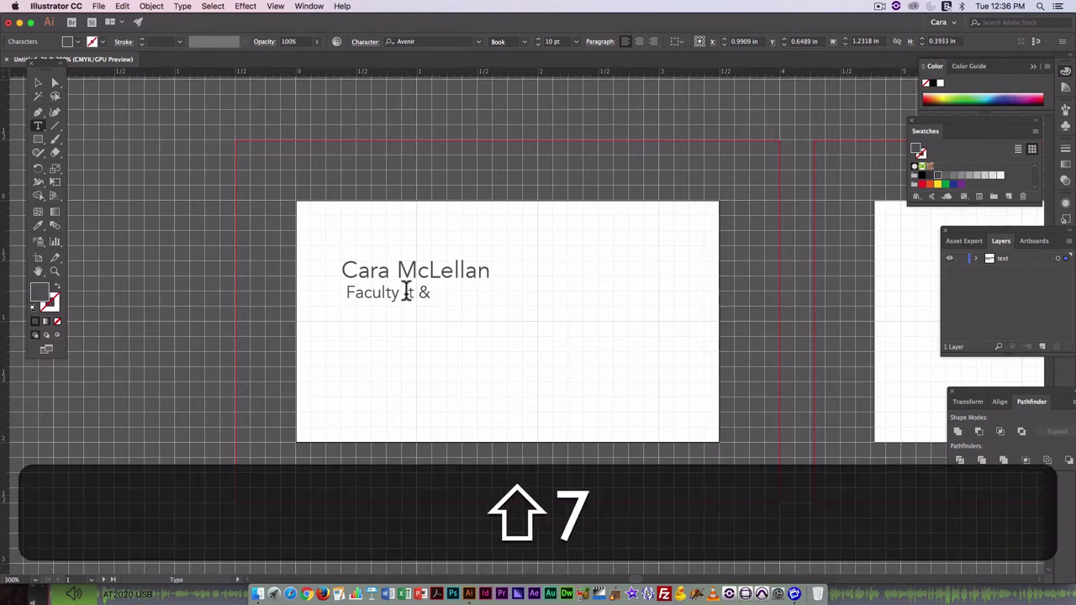
pyautogui.press('shift')
pyautogui.write('Creat')
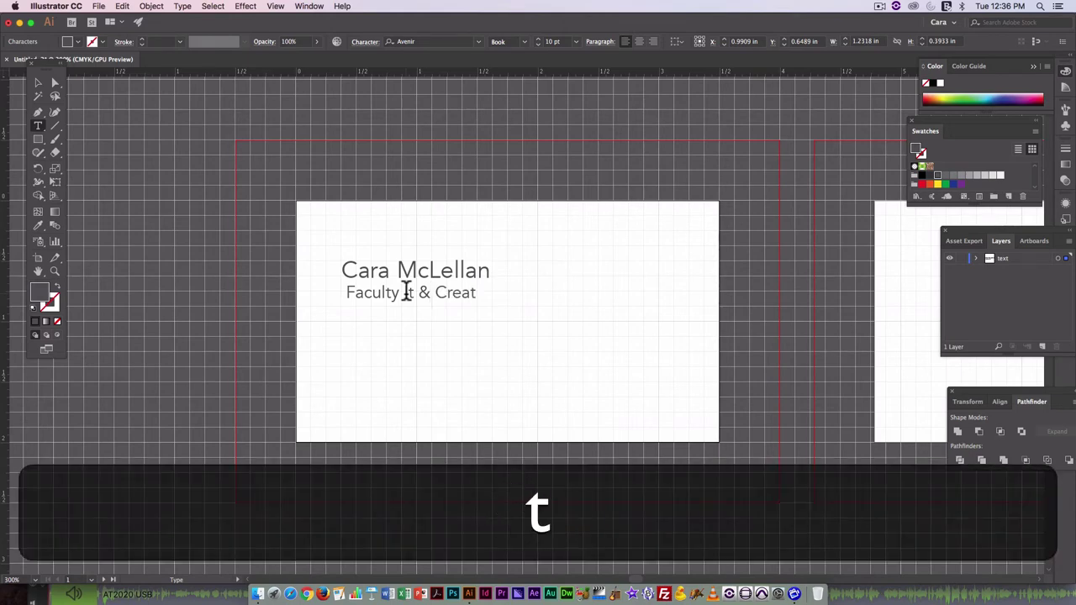
pyautogui.write('ive In')
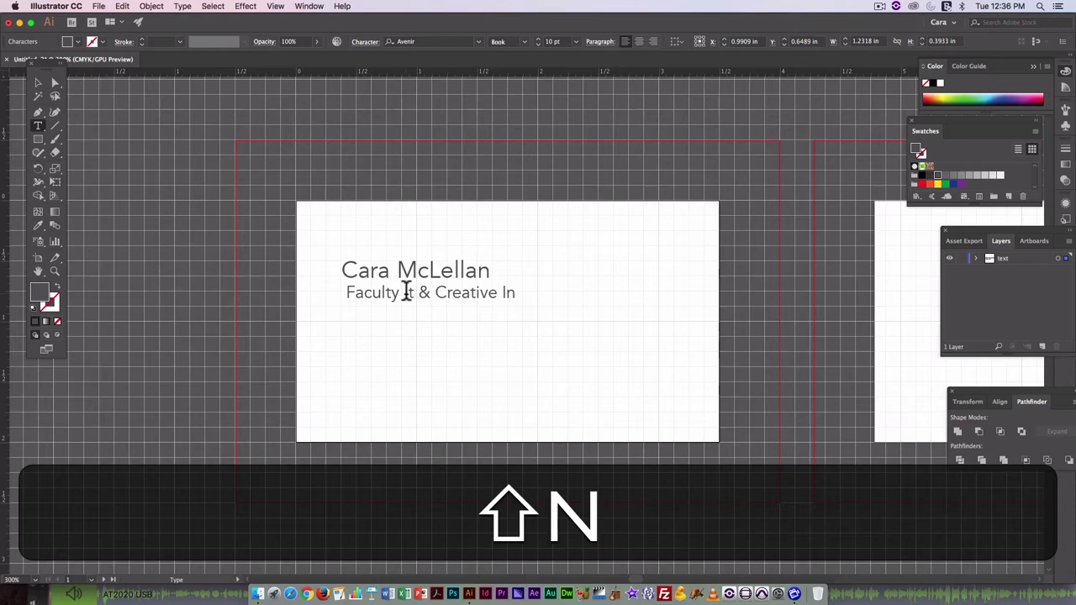
pyautogui.write('ducstries')
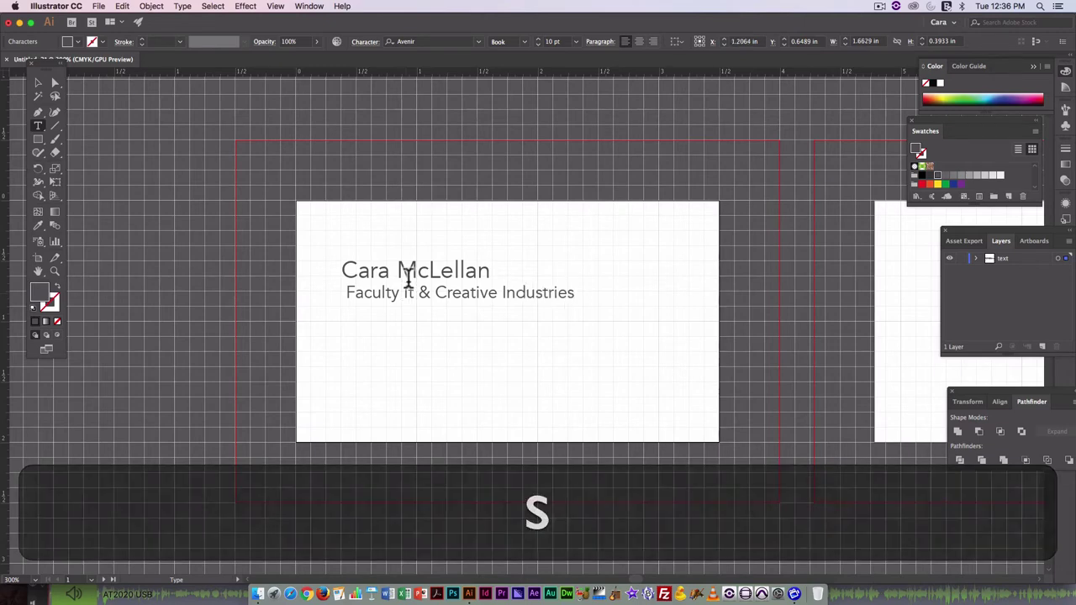
# Make the subtitle line 9 pt and grey to match the name.
pyautogui.moveTo(580, 293); pyautogui.dragTo(333, 291)
pyautogui.click(576, 42)
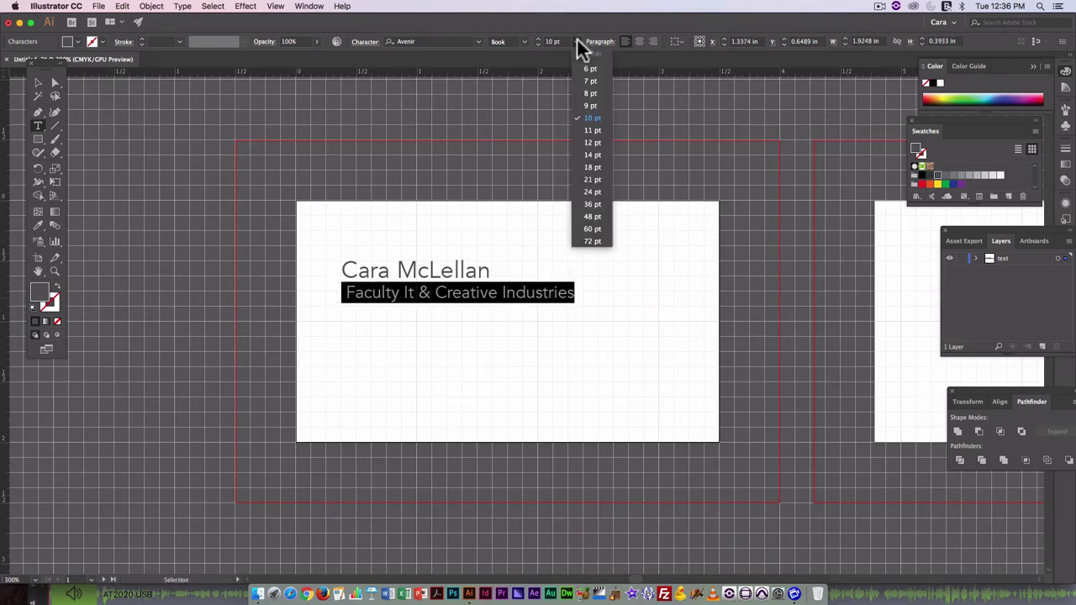
pyautogui.click(596, 107)
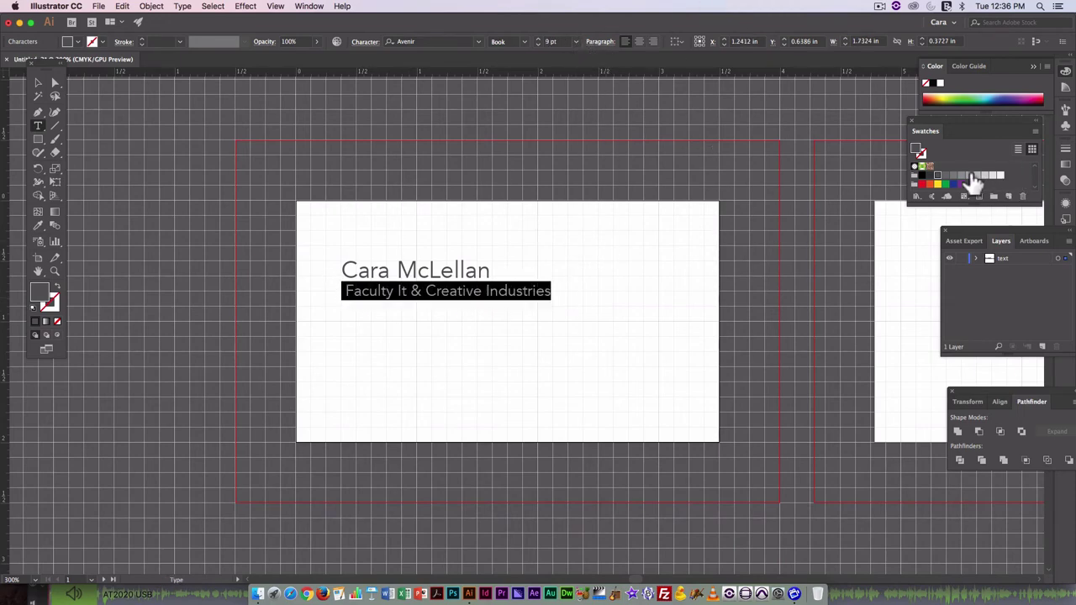
pyautogui.click(949, 178)
# Shift the name block slightly left and down on the card.
pyautogui.click(654, 286)
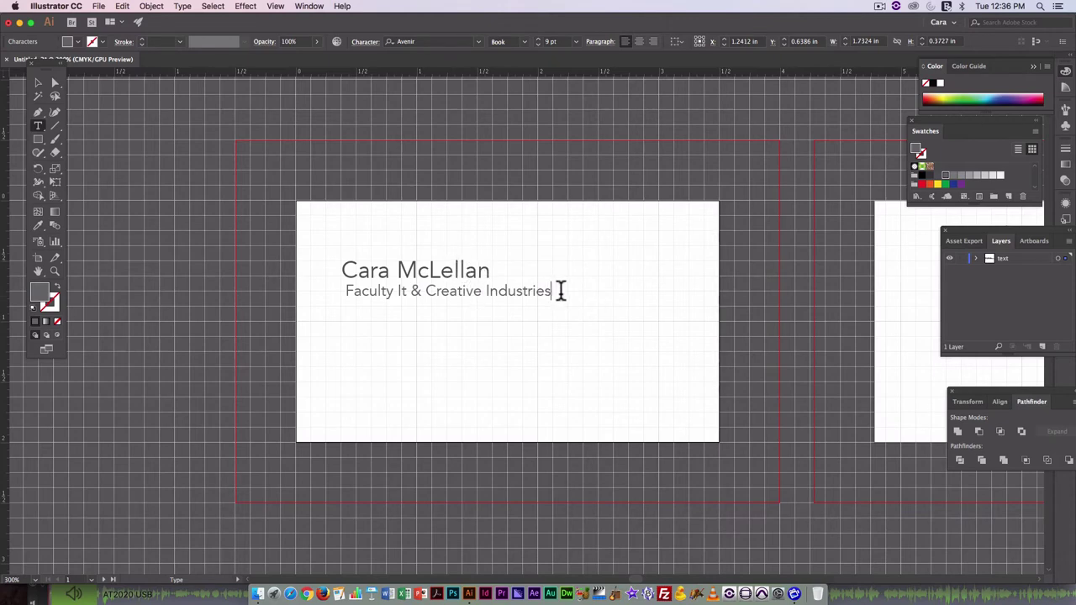
pyautogui.click(38, 82)
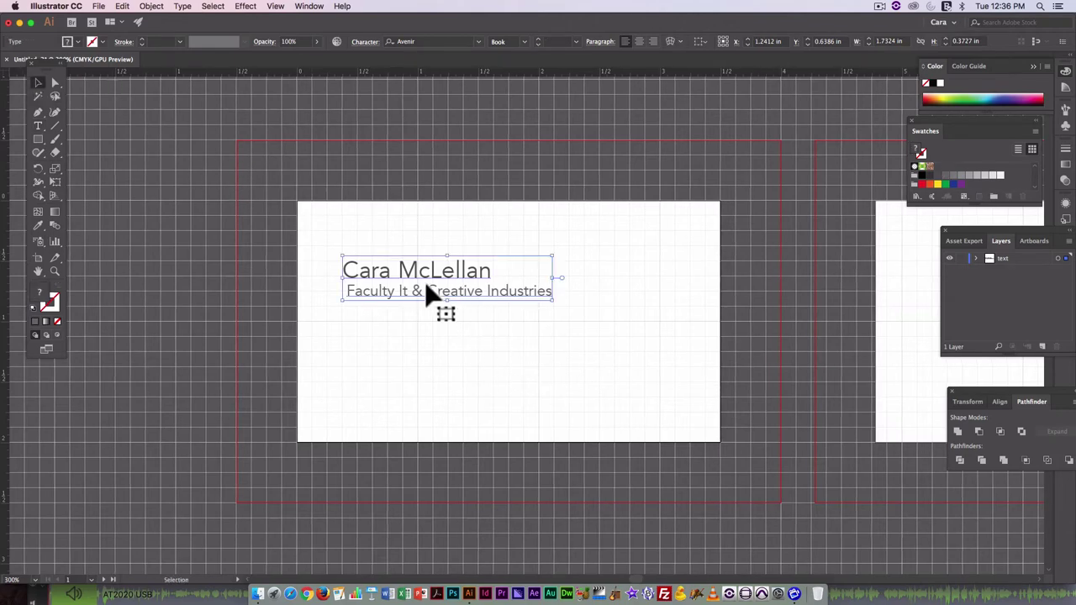
pyautogui.moveTo(392, 291); pyautogui.dragTo(381, 320)
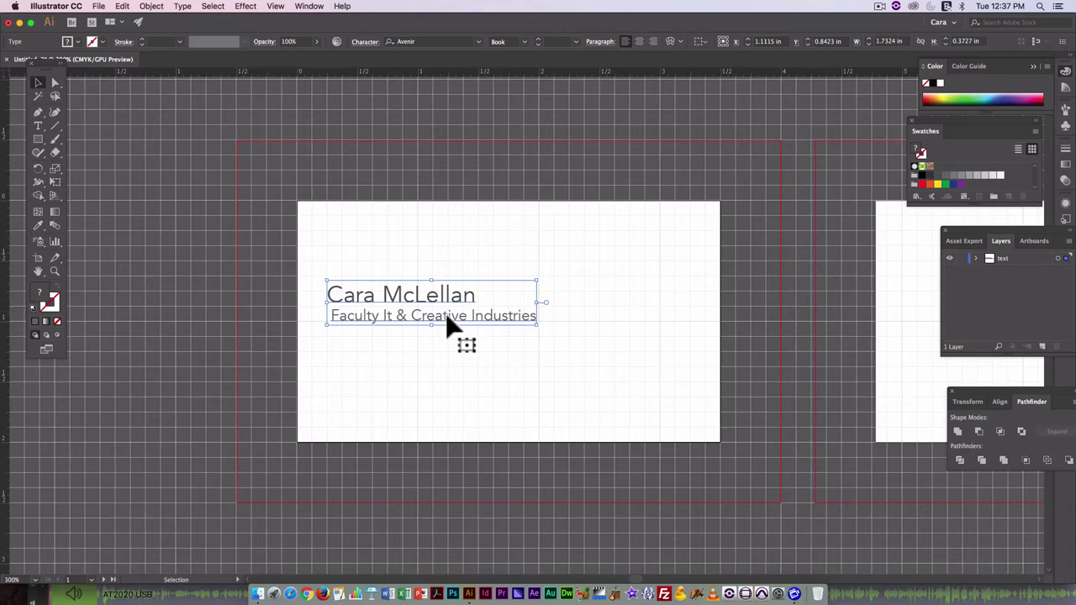
# Draw an area text box in the card's lower right and type 'cell.'.
pyautogui.click(38, 126)
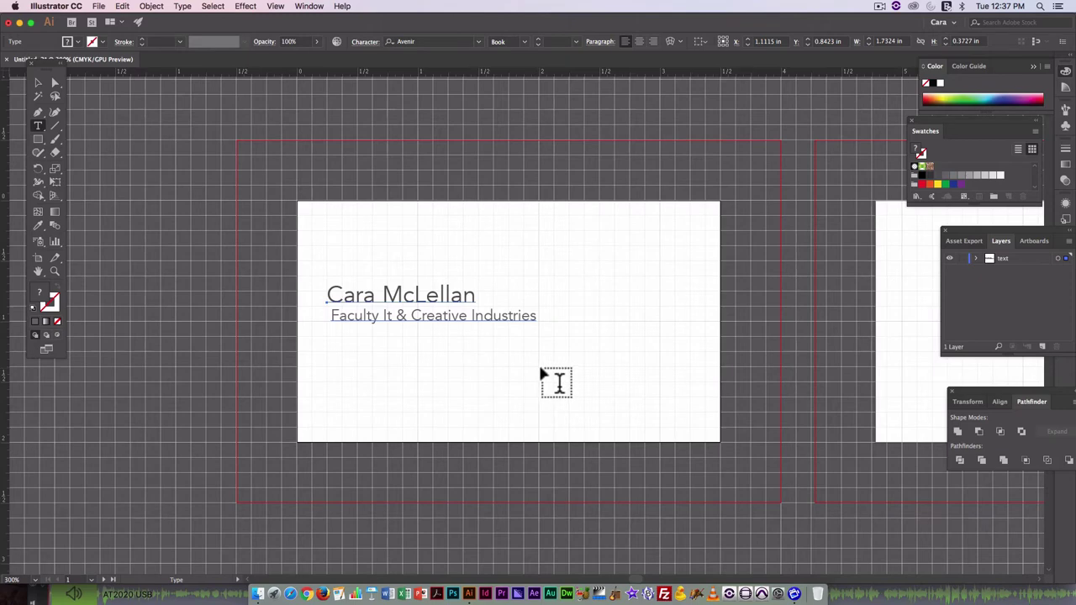
pyautogui.moveTo(538, 368); pyautogui.dragTo(710, 427)
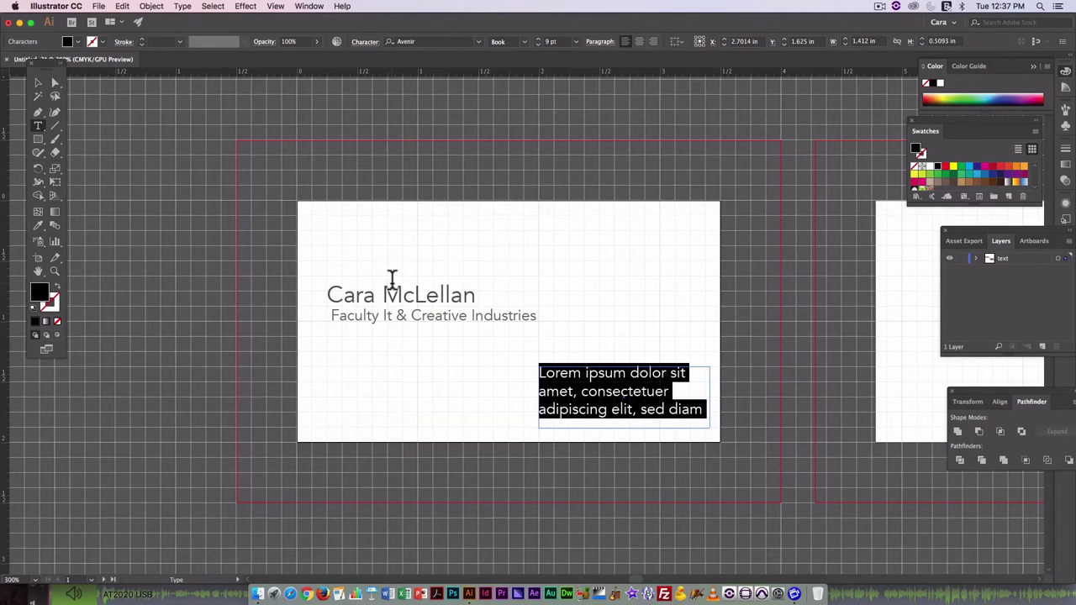
pyautogui.write('cell')
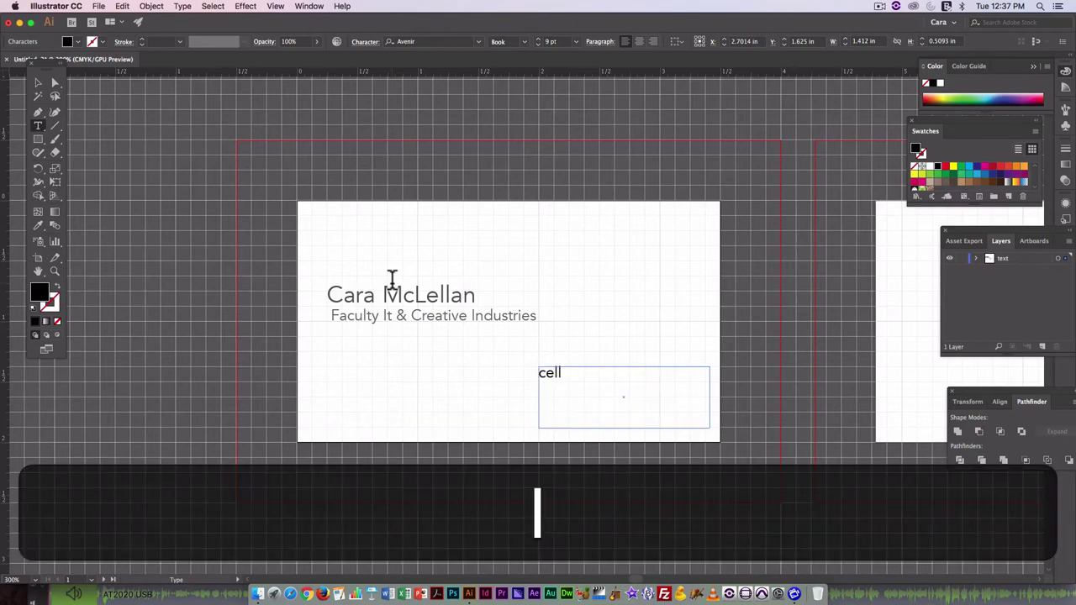
pyautogui.write('.')
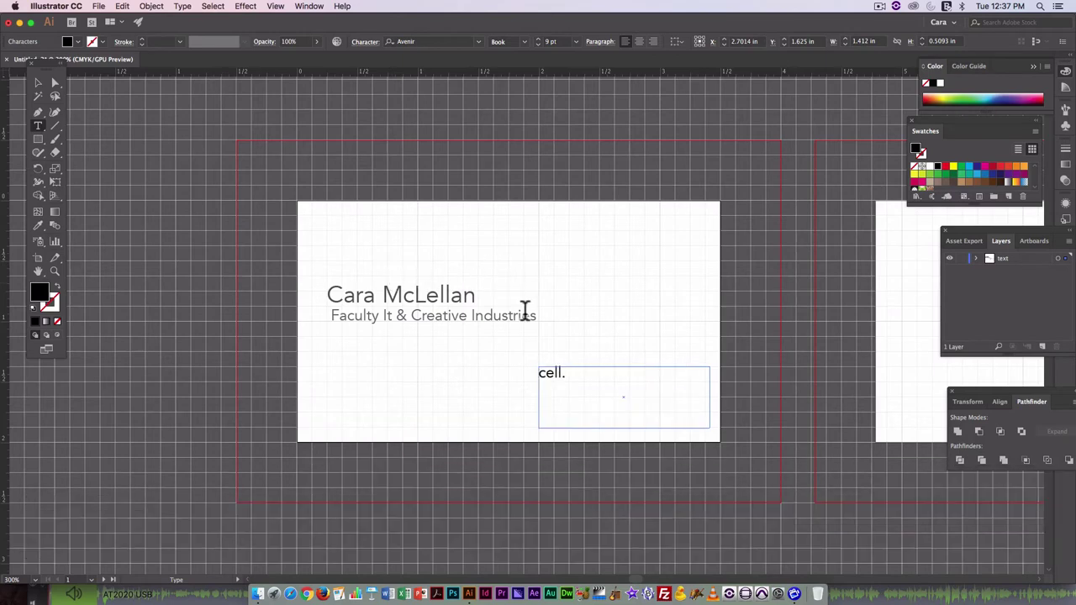
# Restyle 'cell.' with the Eyedropper to match the name's grey Avenir text.
pyautogui.moveTo(565, 374); pyautogui.dragTo(526, 382)
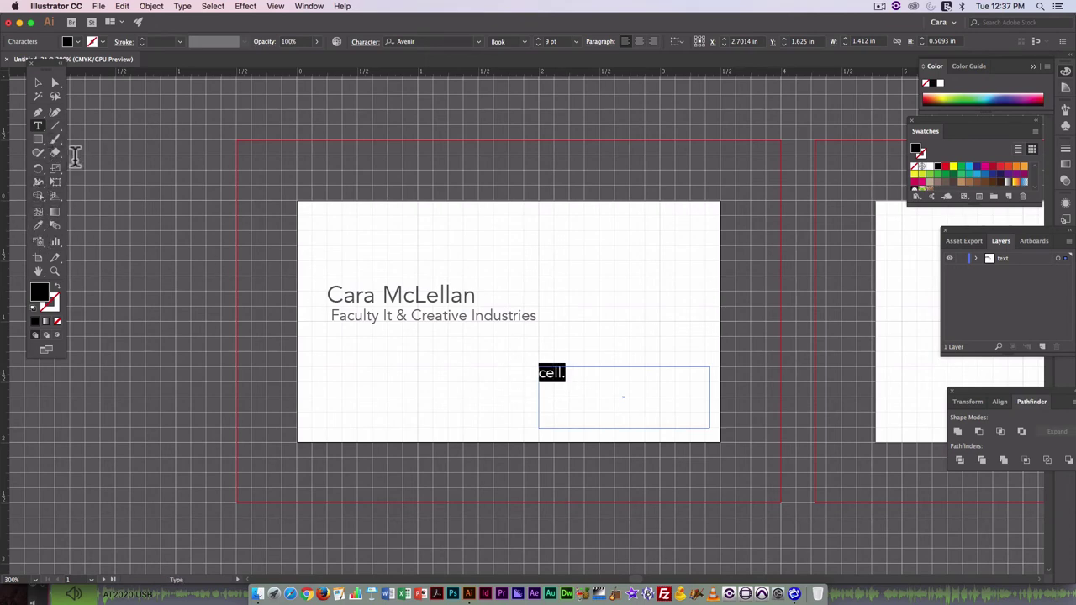
pyautogui.click(37, 225)
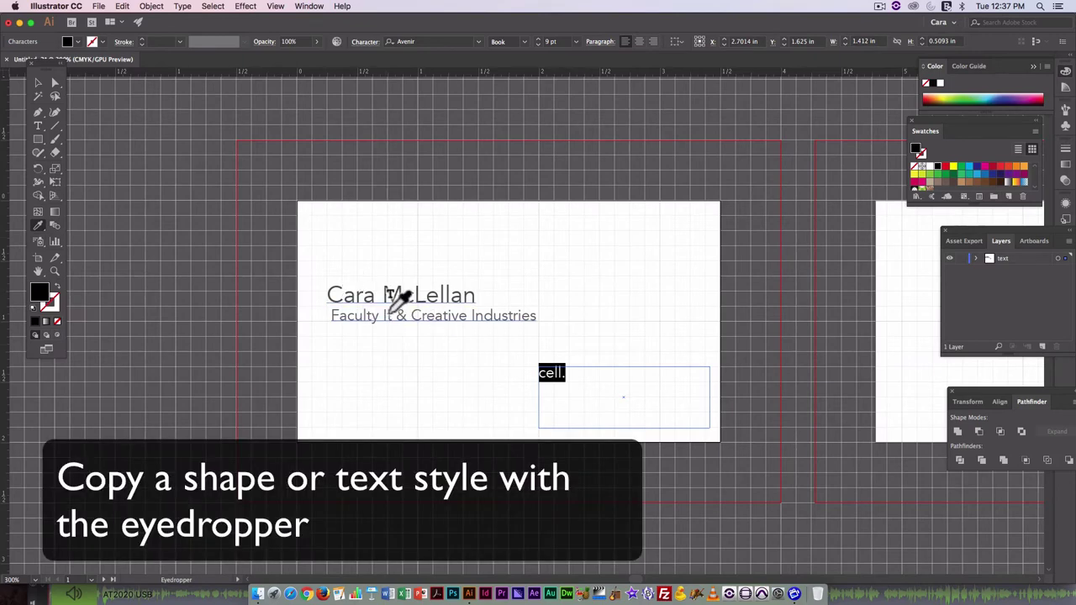
pyautogui.click(393, 300)
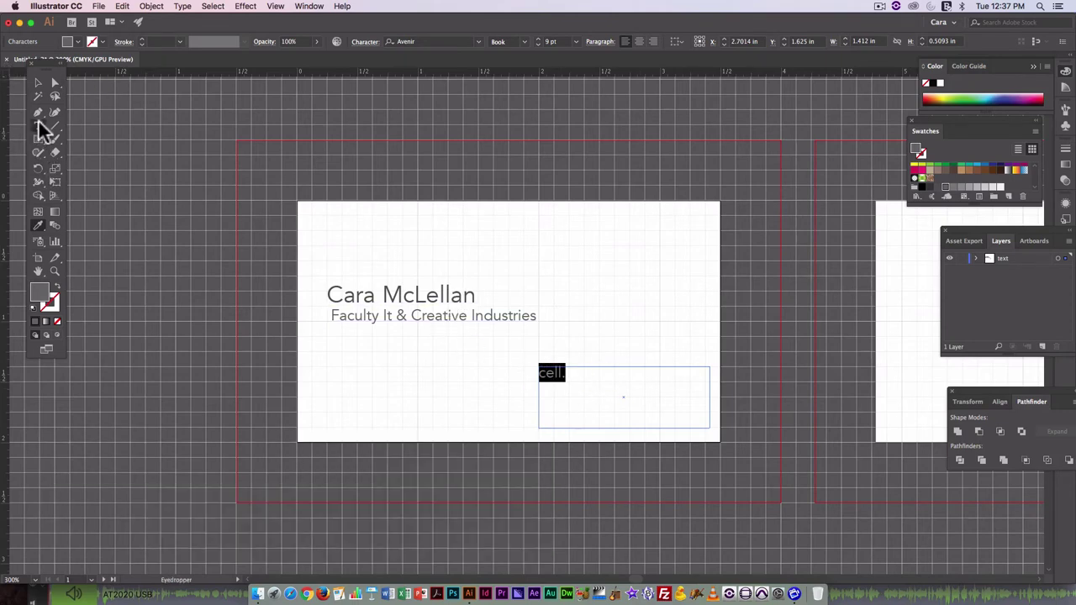
pyautogui.click(38, 125)
pyautogui.click(601, 376)
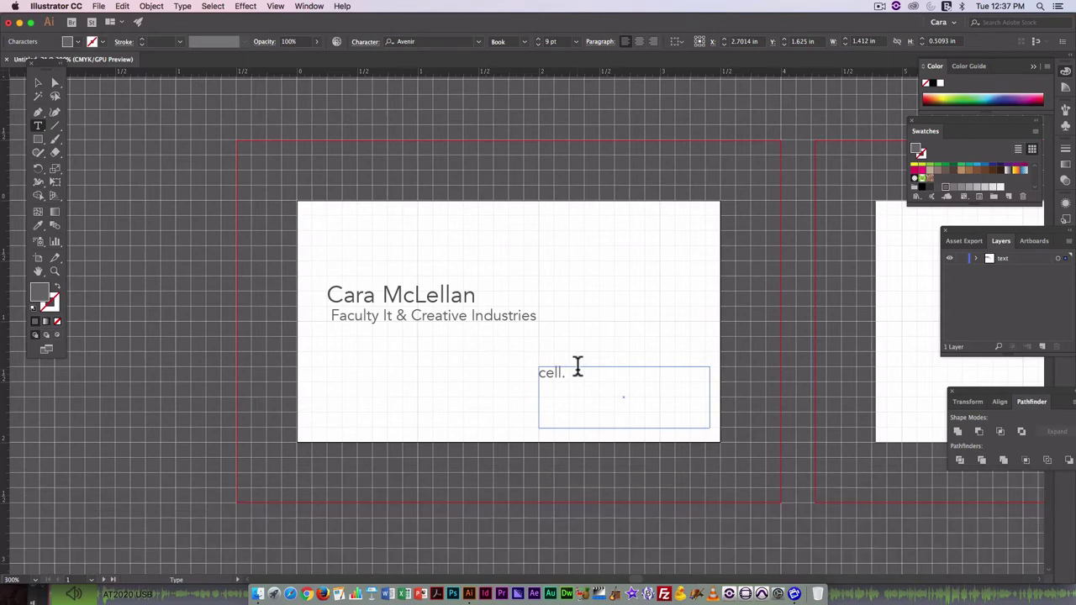
# Type the cell phone number after 'cell.', then an 'email.' line with the e-mail address below.
pyautogui.write('902')
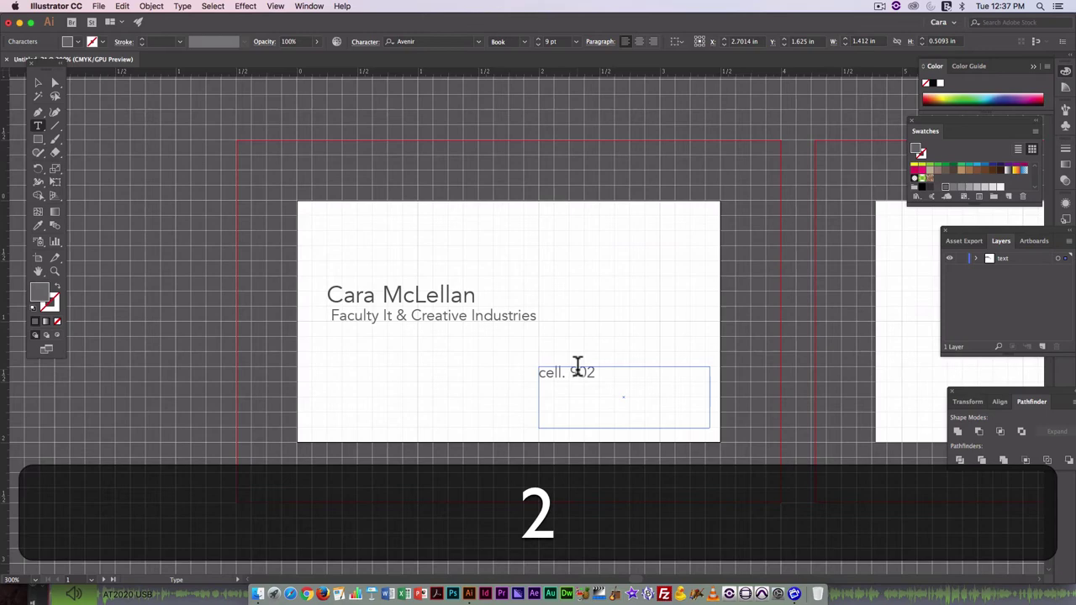
pyautogui.write(' 000 00')
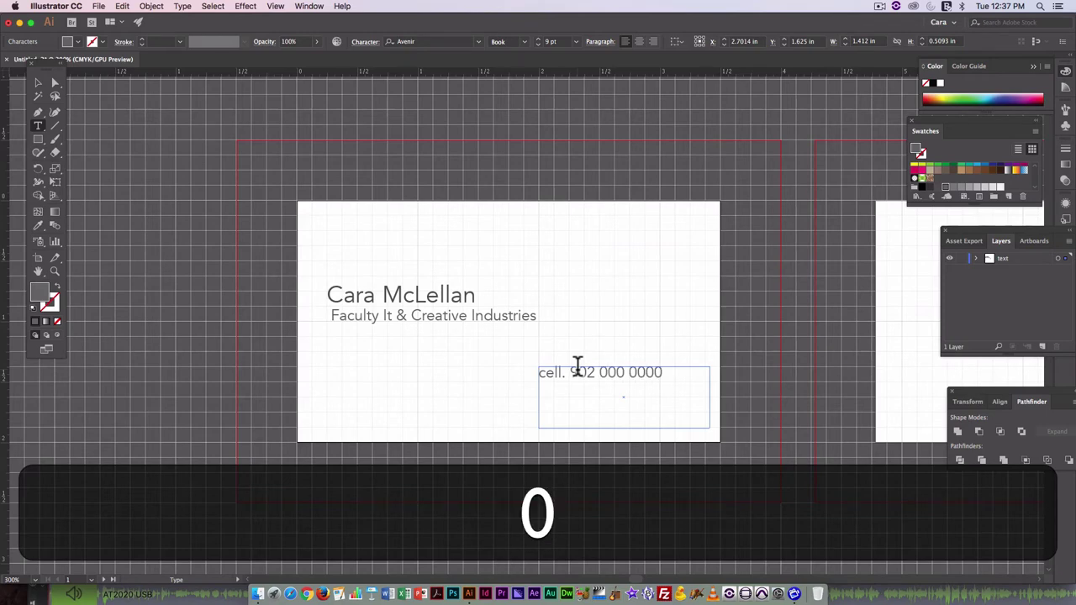
pyautogui.write('00')
pyautogui.press('Return')
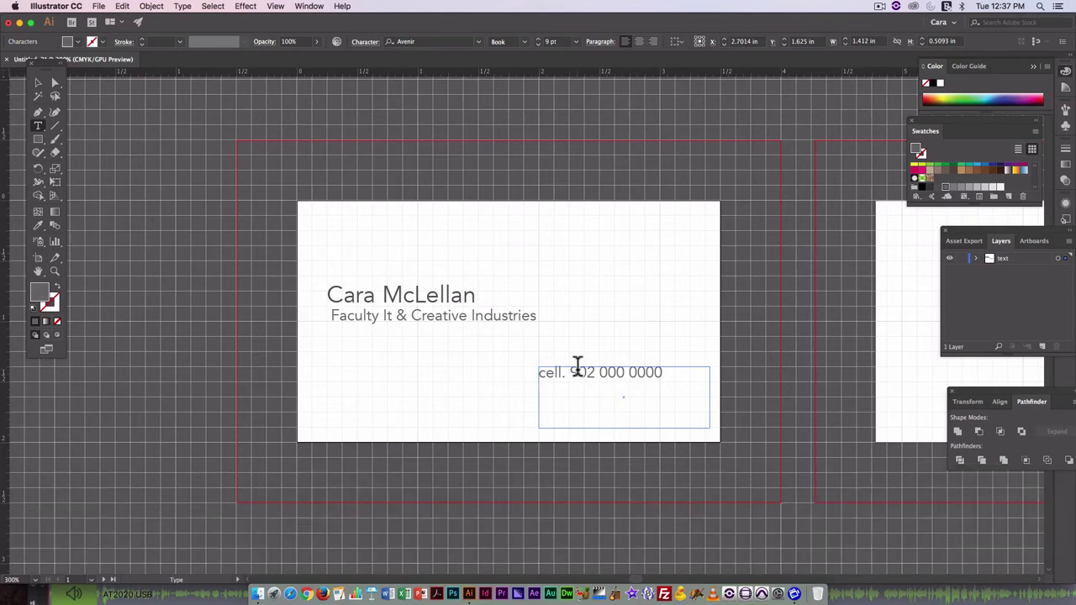
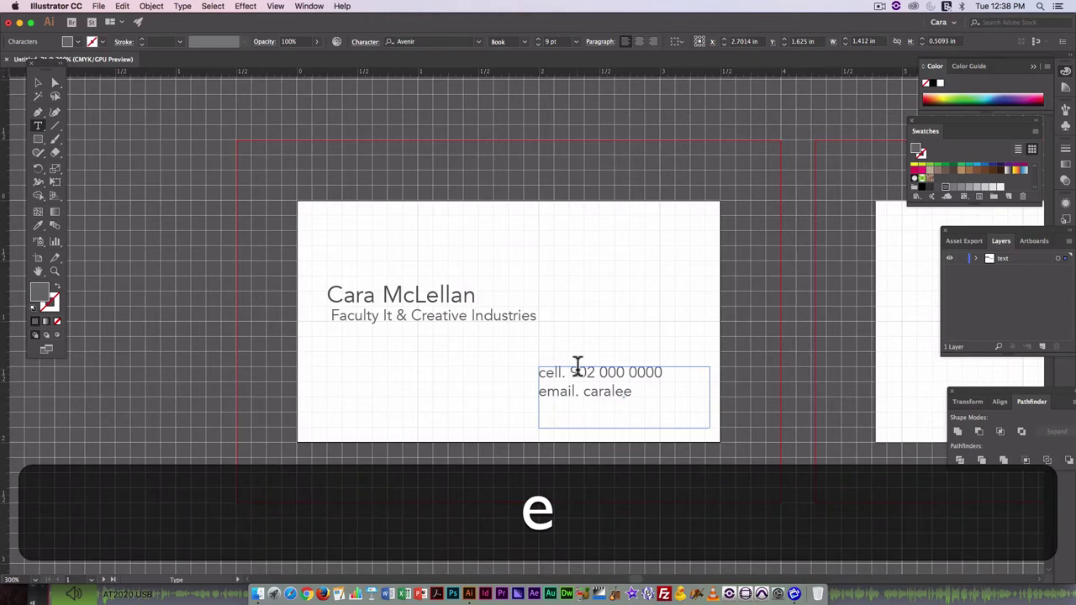
pyautogui.press('shift')
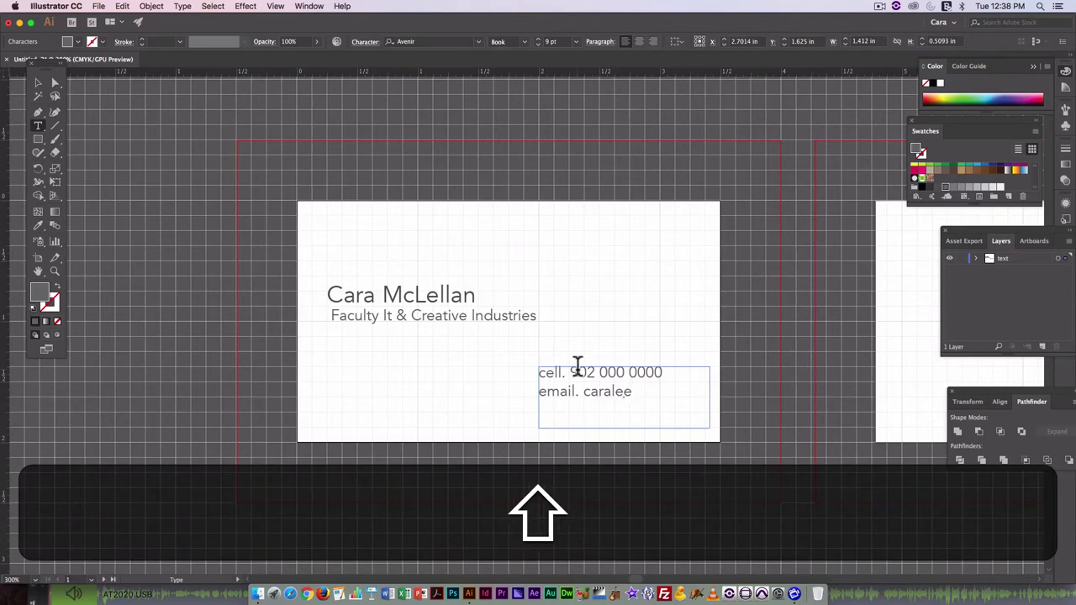
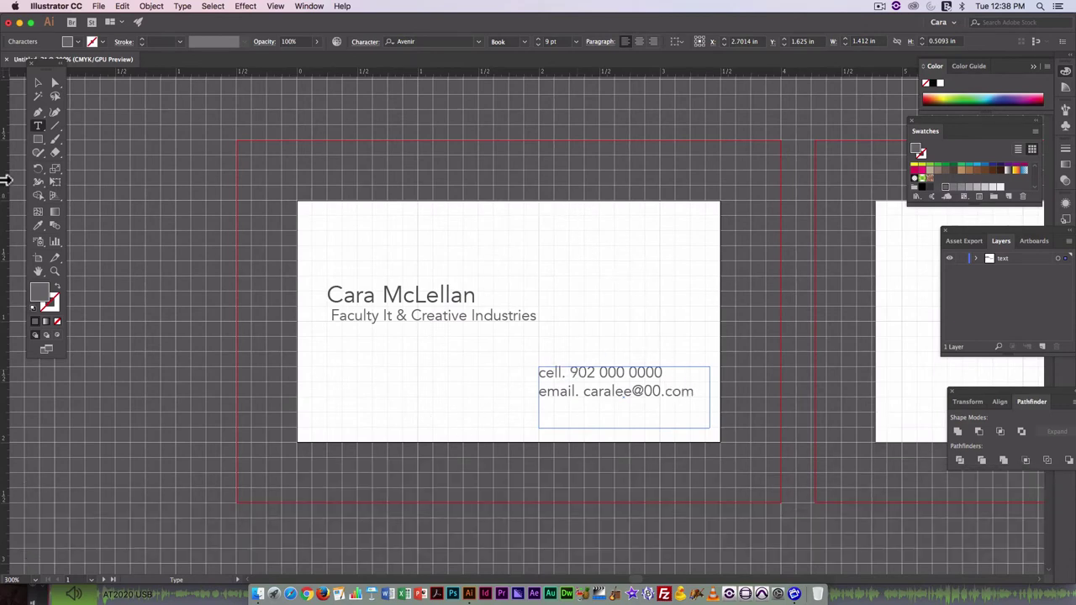
pyautogui.press('Escape')
# Move the contact text box under the subtitle, left-aligned with the name block.
pyautogui.click(38, 83)
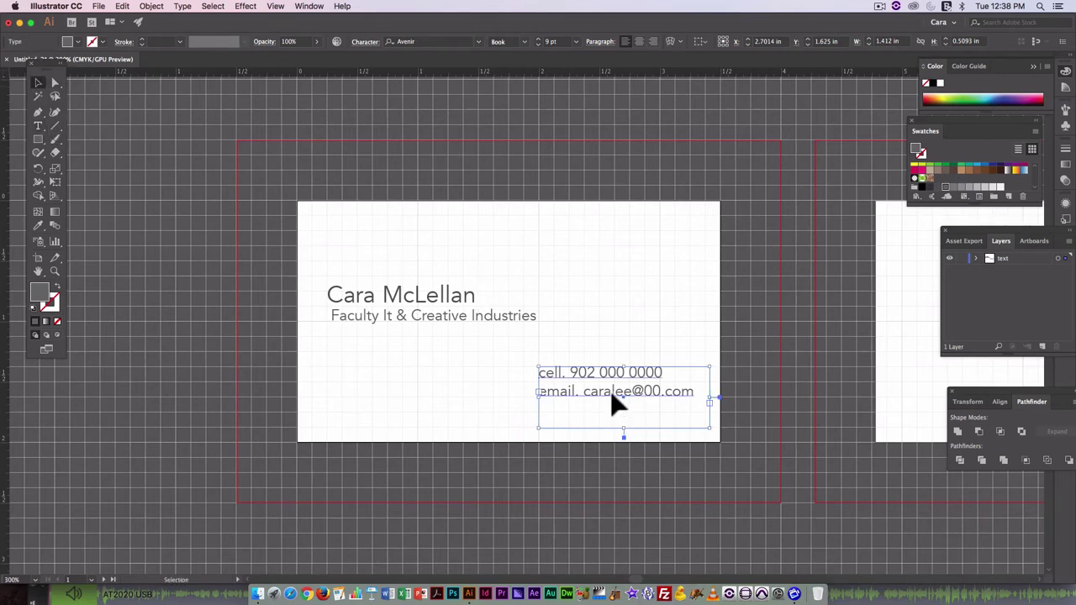
pyautogui.moveTo(614, 401); pyautogui.dragTo(619, 403)
pyautogui.moveTo(581, 390); pyautogui.dragTo(372, 379)
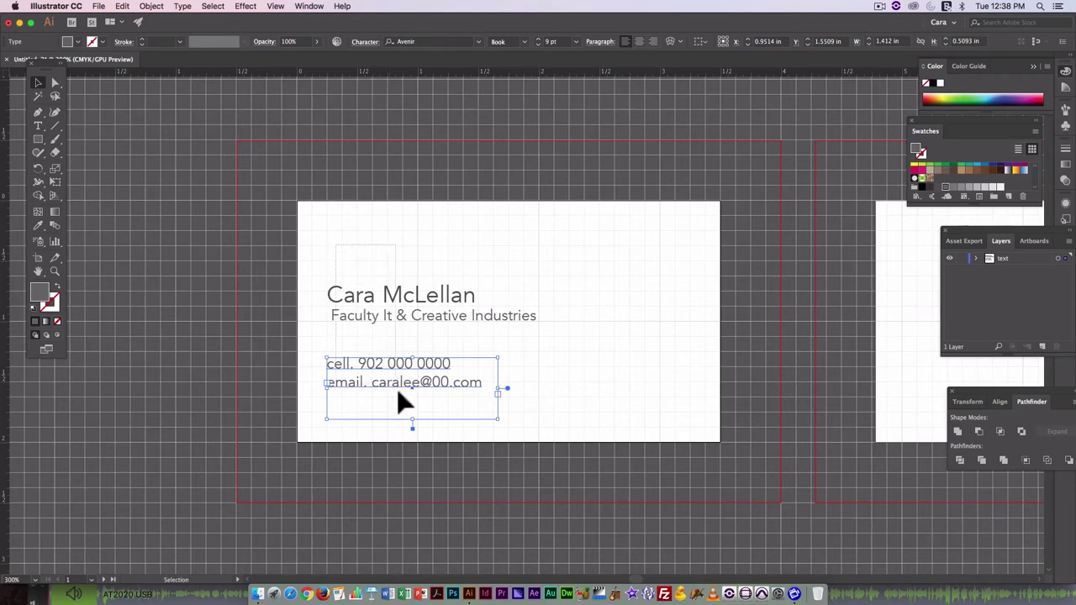
pyautogui.keyDown('shift'); pyautogui.click(389, 306); pyautogui.keyUp('shift')
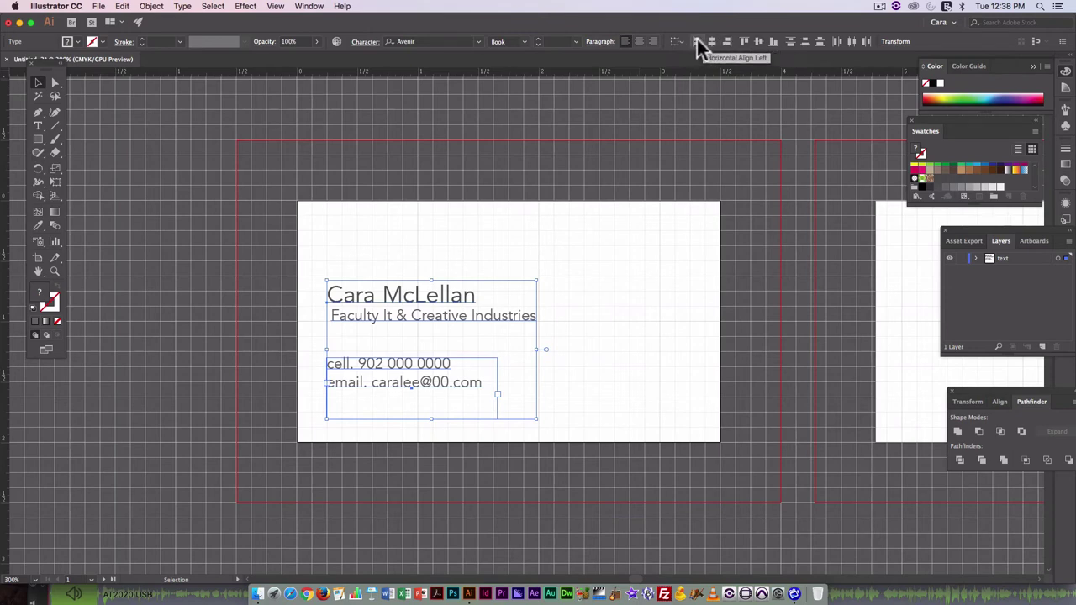
pyautogui.click(697, 269)
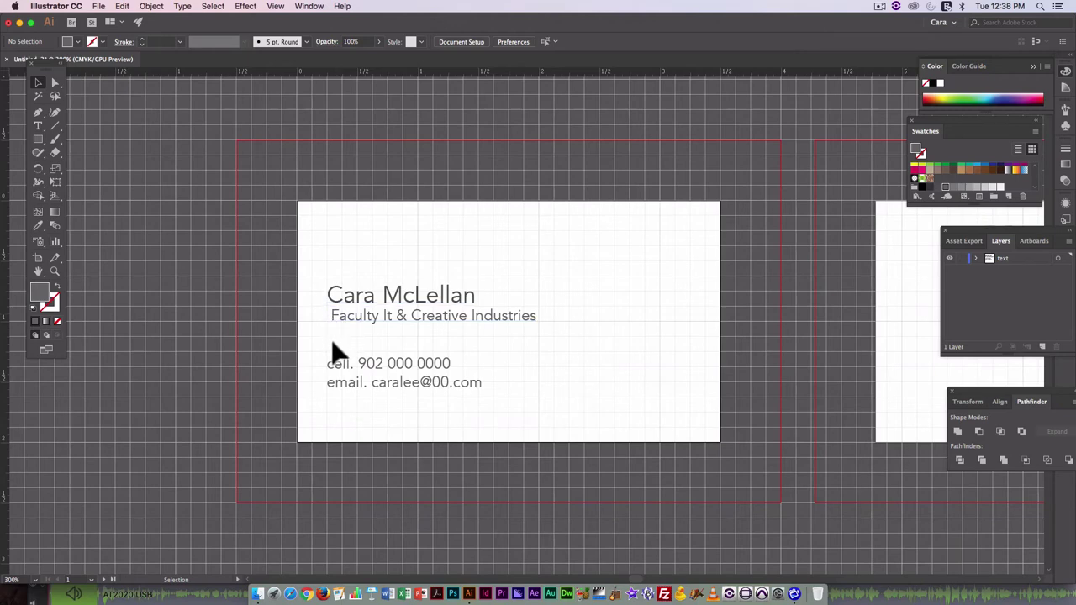
# Add a leading space to the cell. and email lines of the contact text.
pyautogui.click(37, 126)
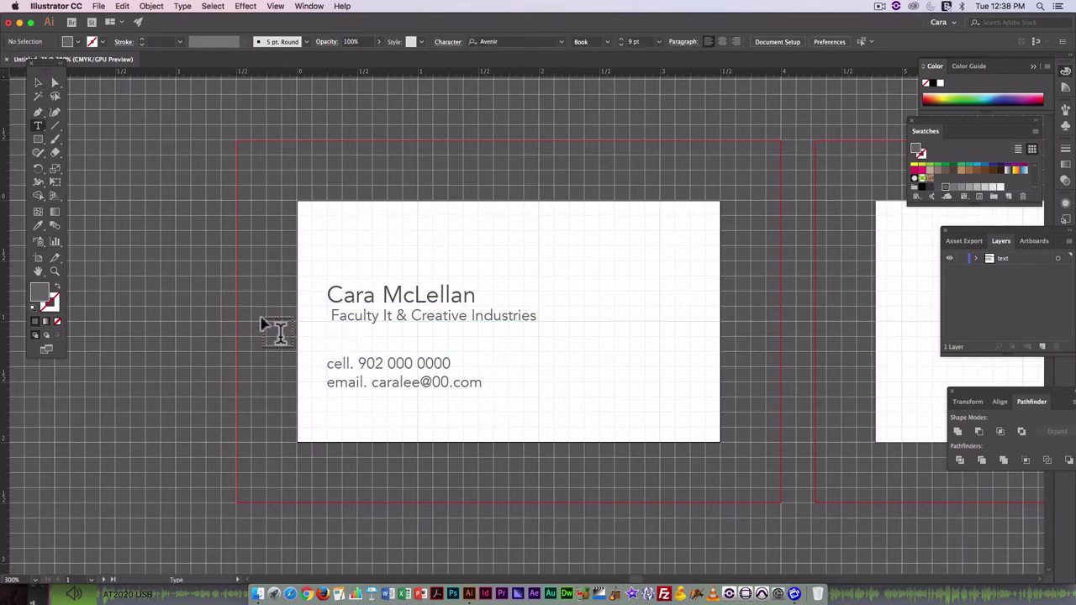
pyautogui.click(328, 363)
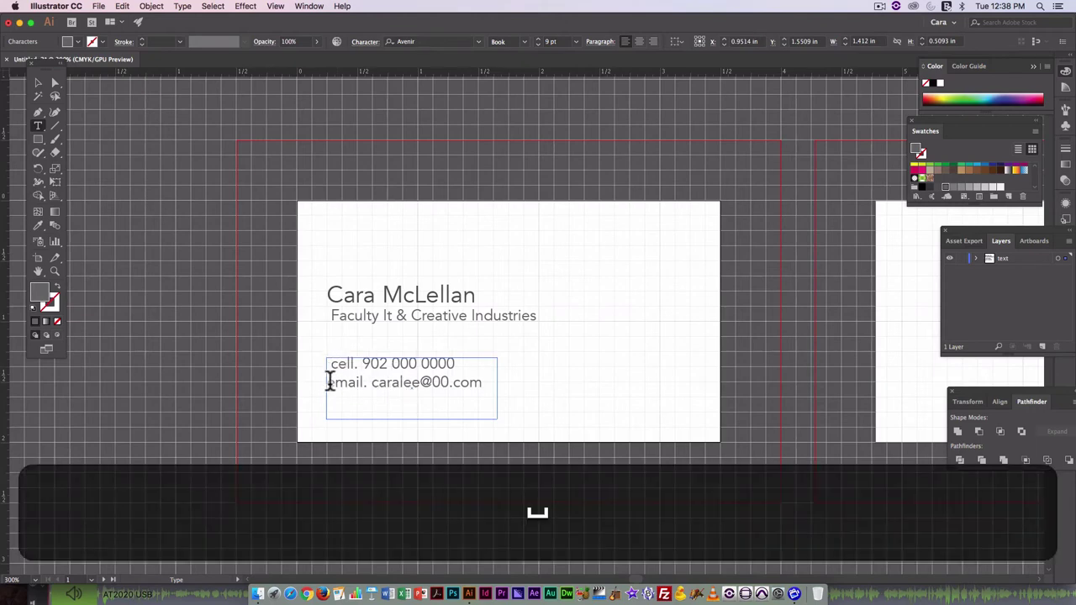
pyautogui.click(330, 383)
pyautogui.click(38, 82)
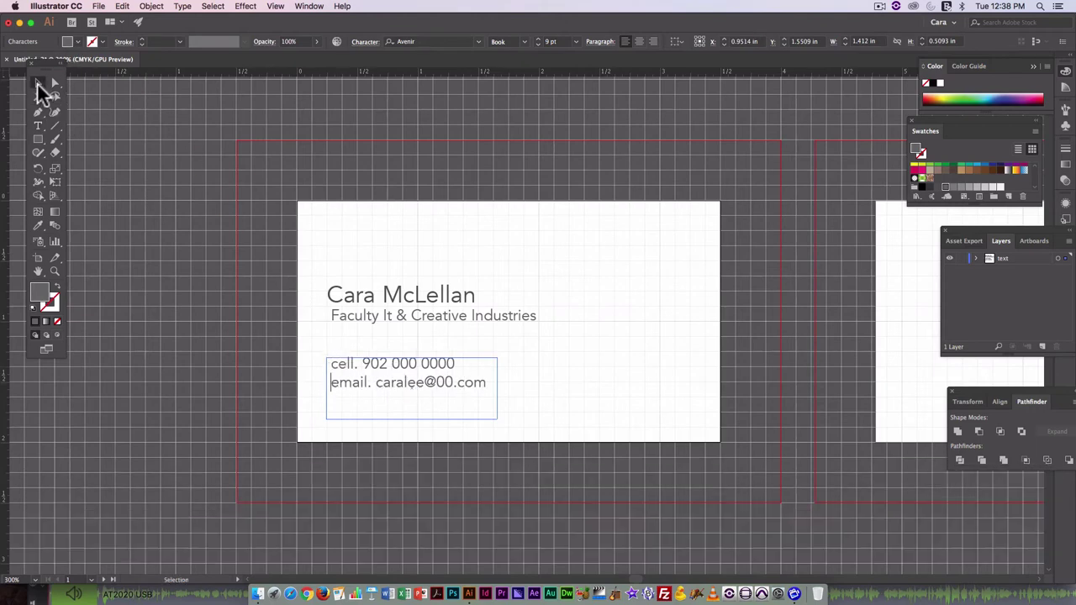
pyautogui.click(456, 271)
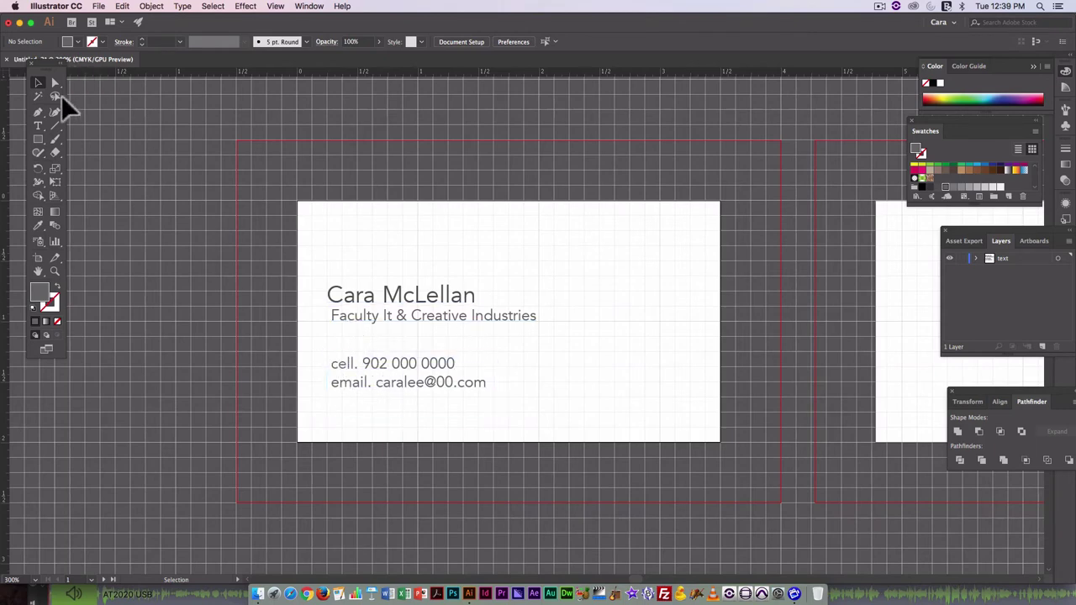
# Capitalise 'IT' so the subtitle reads 'Faculty IT & Creative Industries'.
pyautogui.click(44, 125)
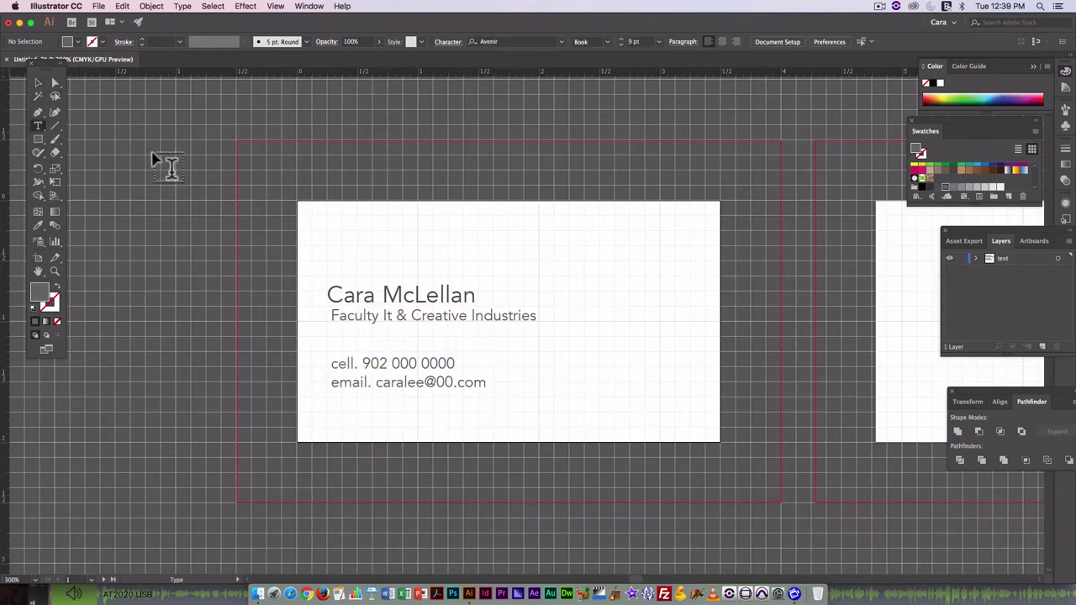
pyautogui.click(391, 316)
pyautogui.write('T')
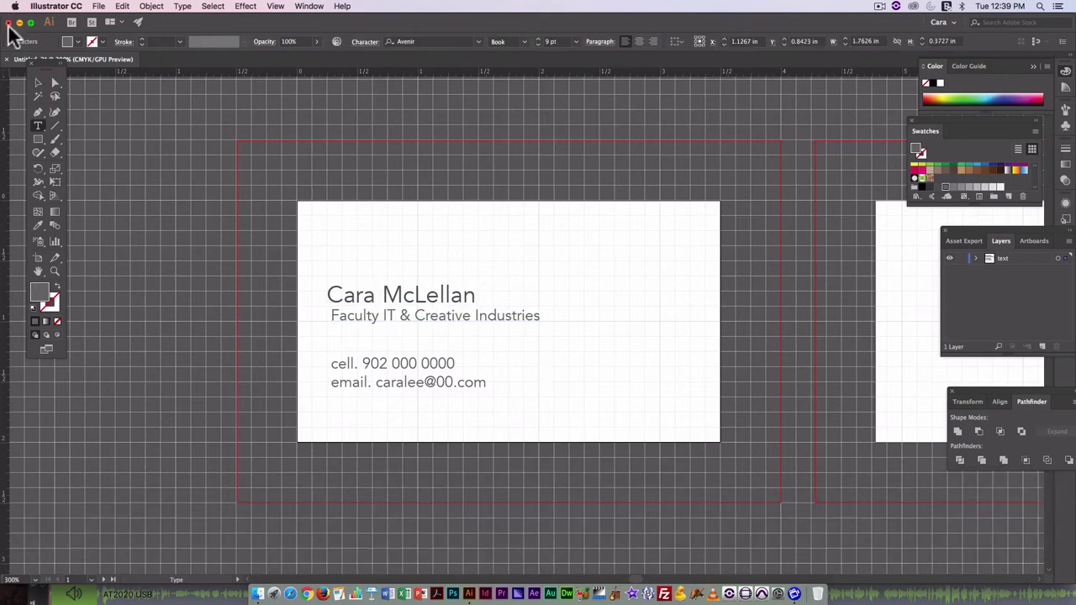
pyautogui.click(42, 86)
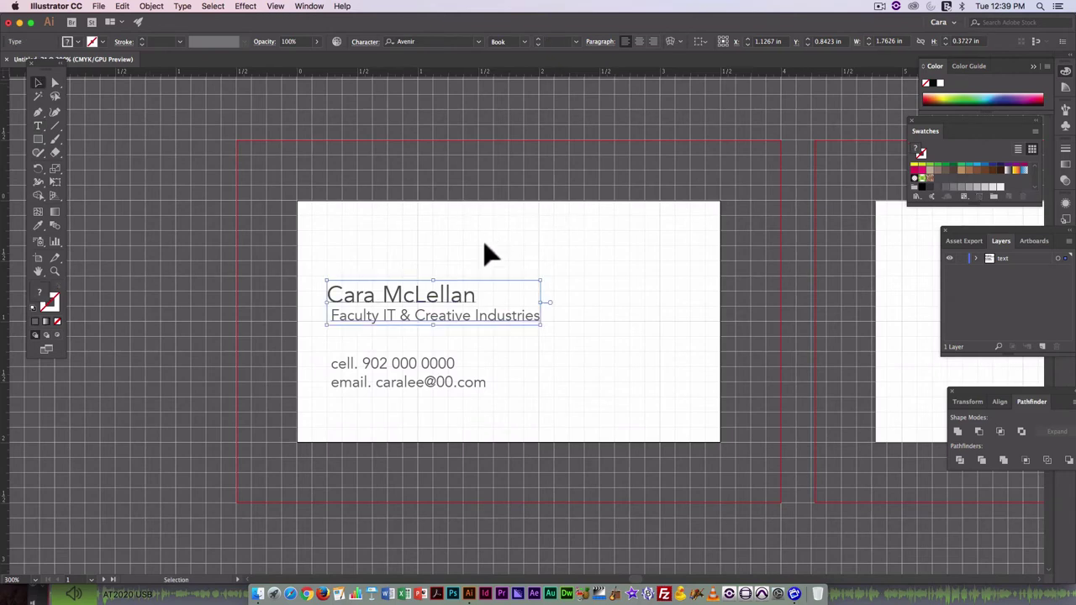
pyautogui.click(458, 234)
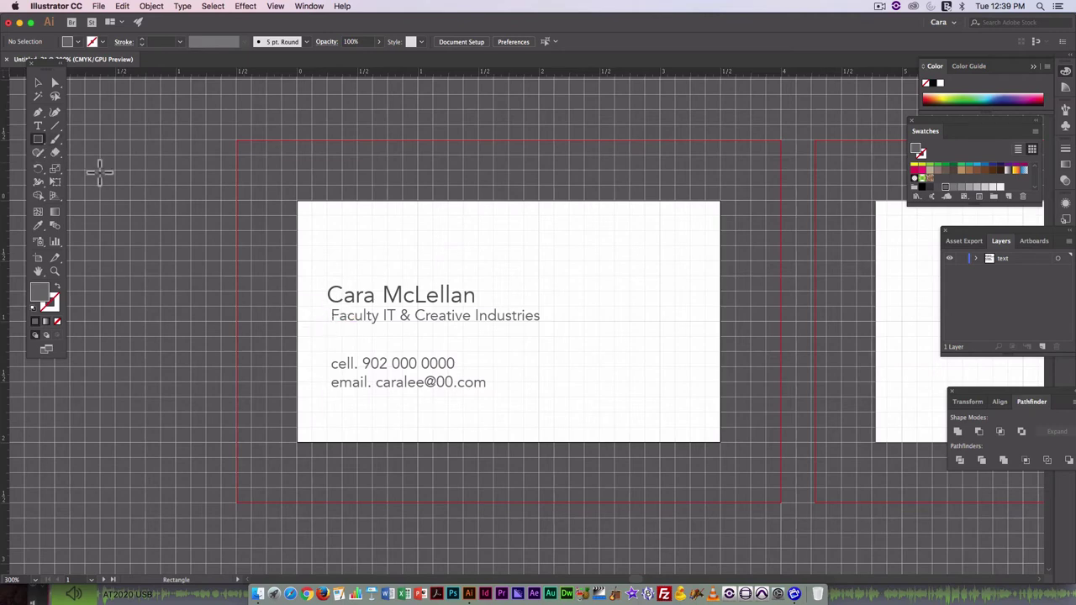
pyautogui.click(41, 127)
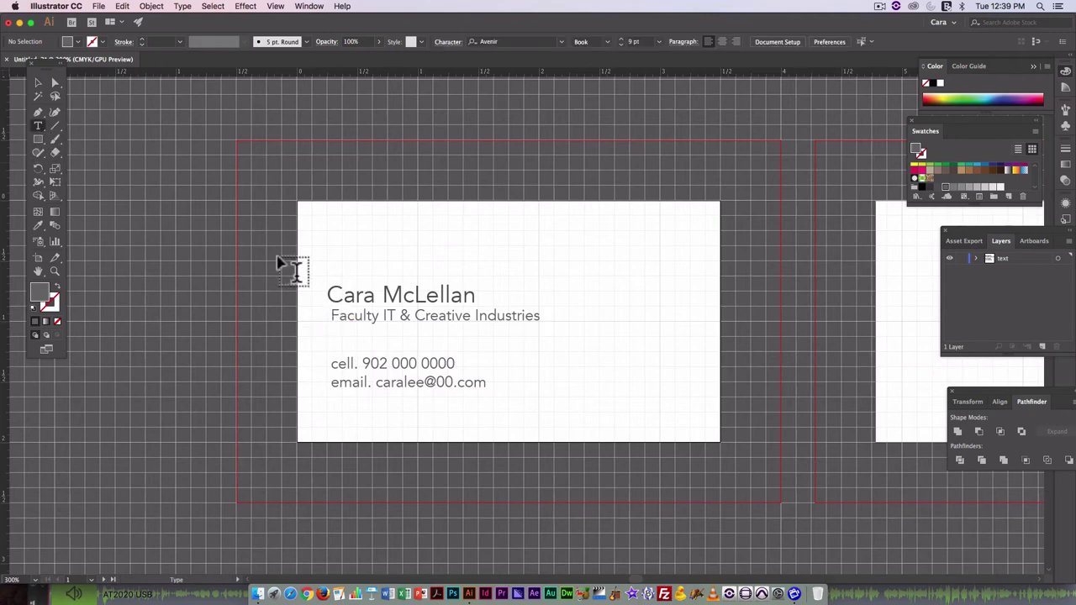
pyautogui.click(330, 313)
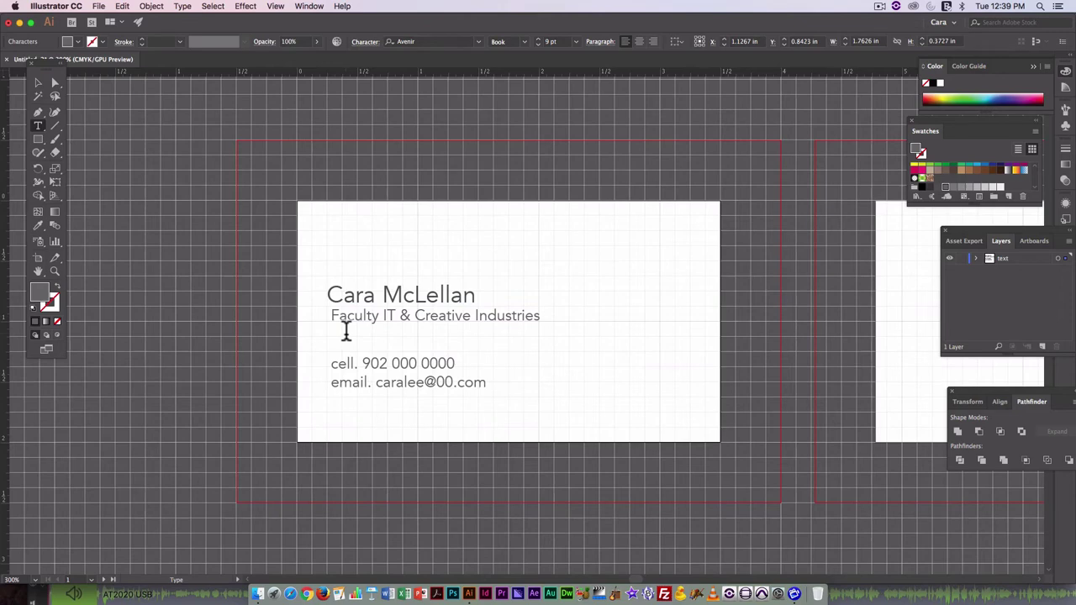
# Insert a 10 pt 'NSCC' line between the name and the Faculty line.
pyautogui.press('Return')
pyautogui.press('Up')
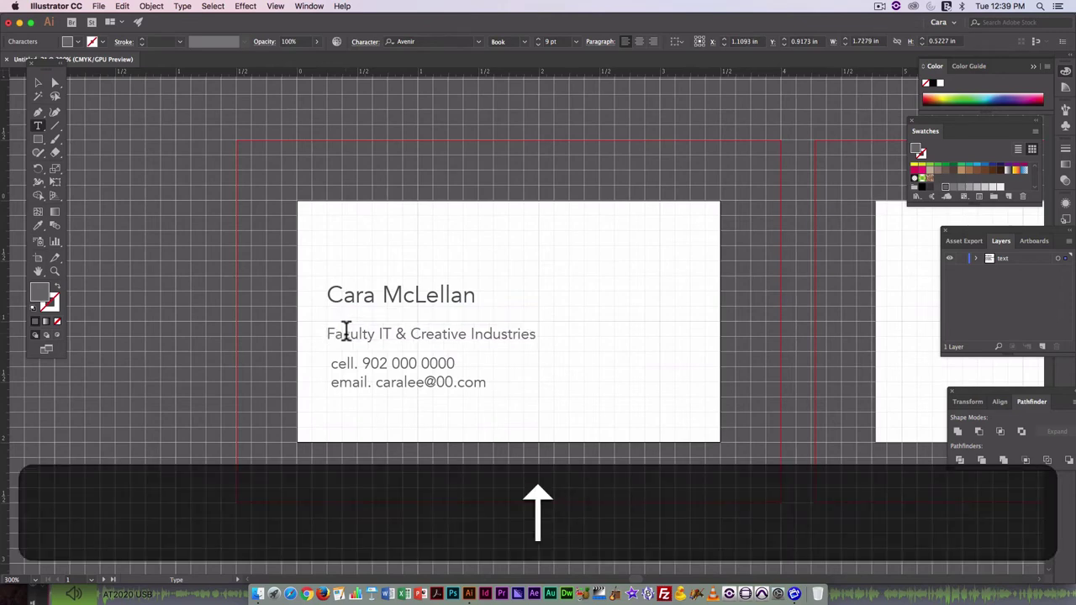
pyautogui.press('shift')
pyautogui.write('NSCC')
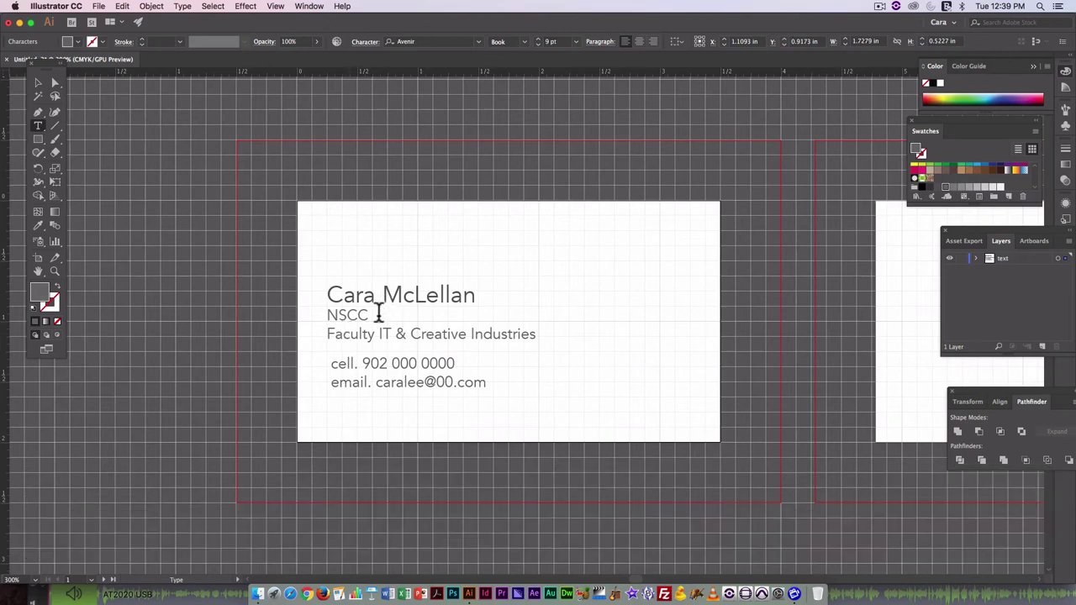
pyautogui.moveTo(378, 314); pyautogui.dragTo(310, 310)
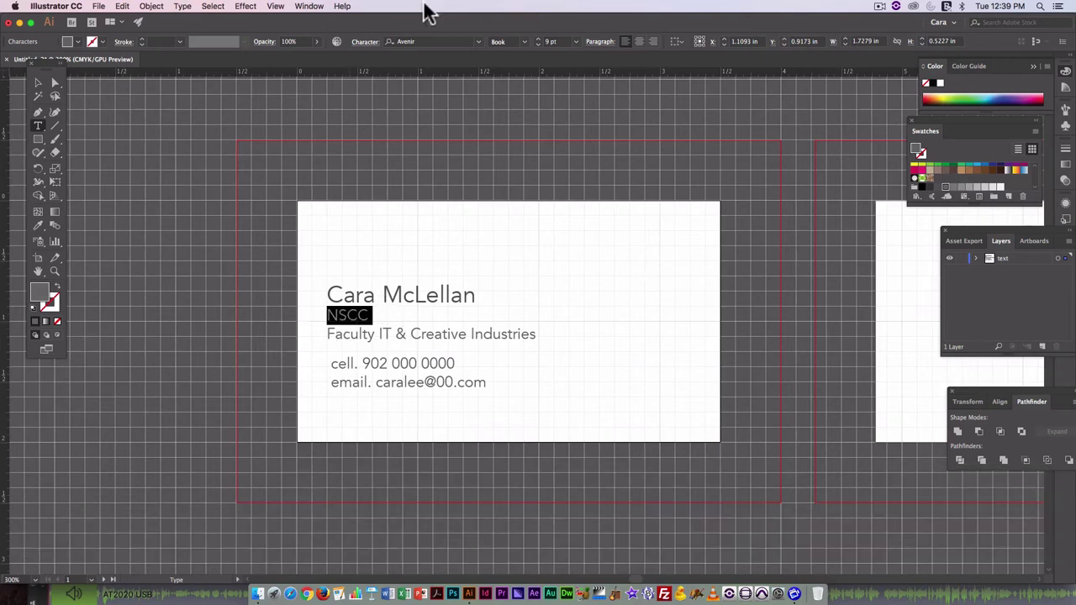
pyautogui.click(575, 42)
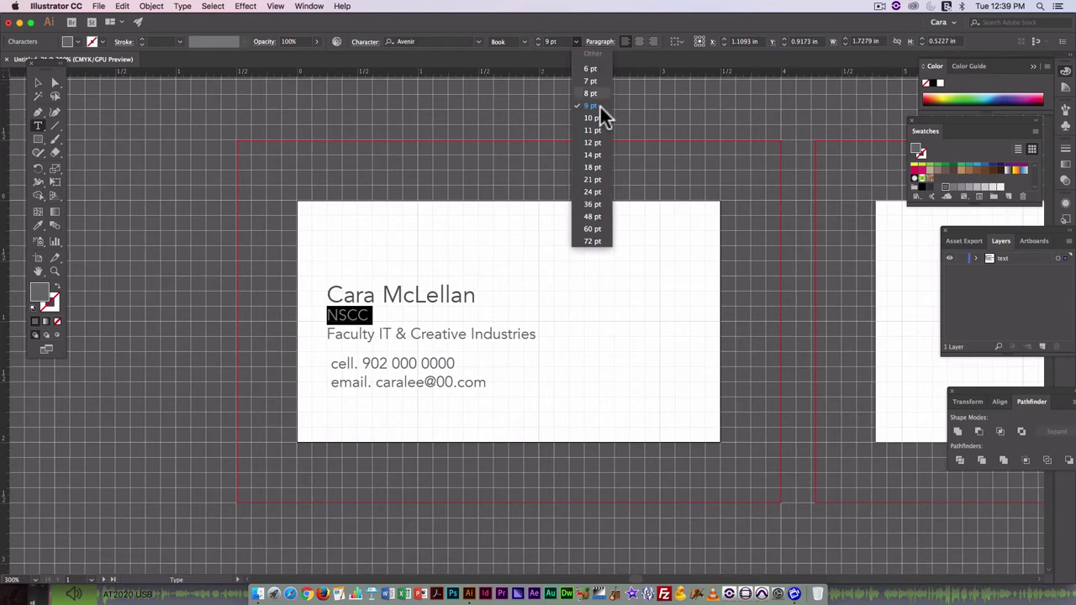
pyautogui.click(598, 117)
pyautogui.click(400, 363)
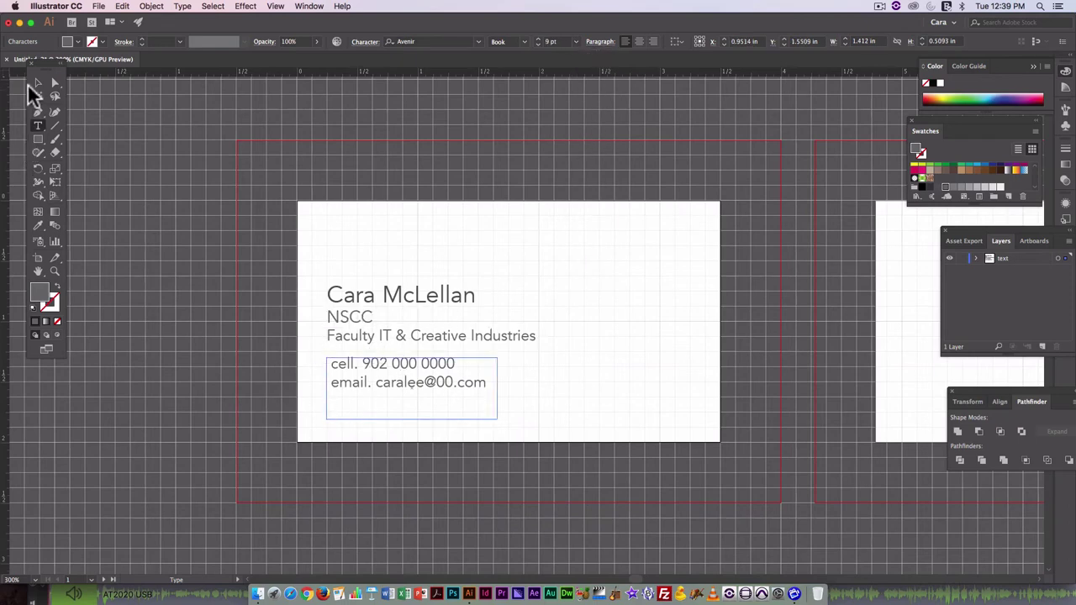
# Raise the name block about 0.32 in and move the phone and email lines to the lower right.
pyautogui.click(35, 84)
pyautogui.moveTo(377, 300); pyautogui.dragTo(378, 258)
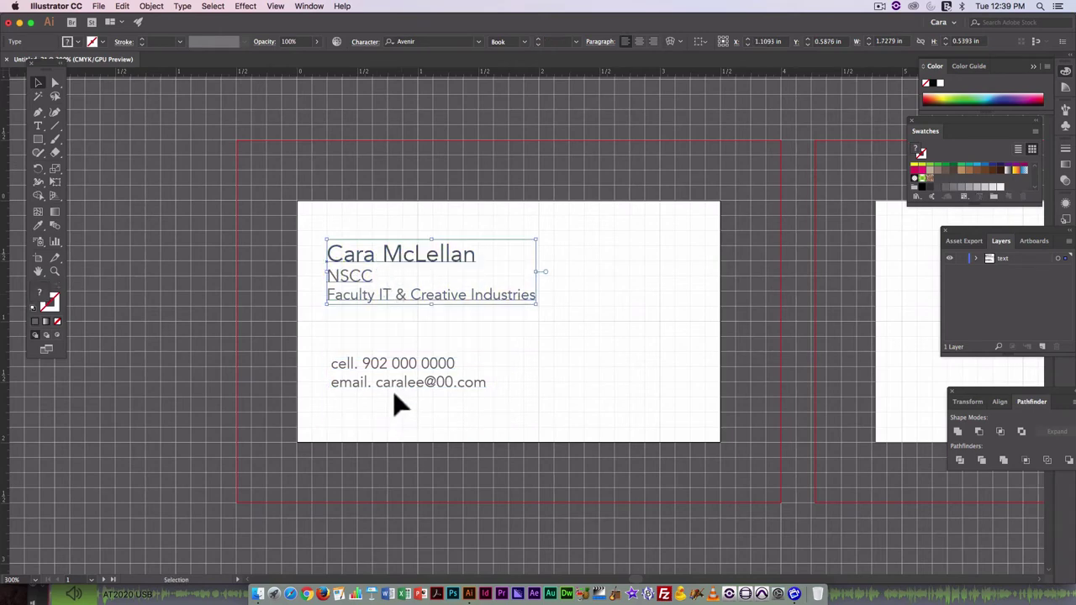
pyautogui.moveTo(396, 403); pyautogui.dragTo(596, 392)
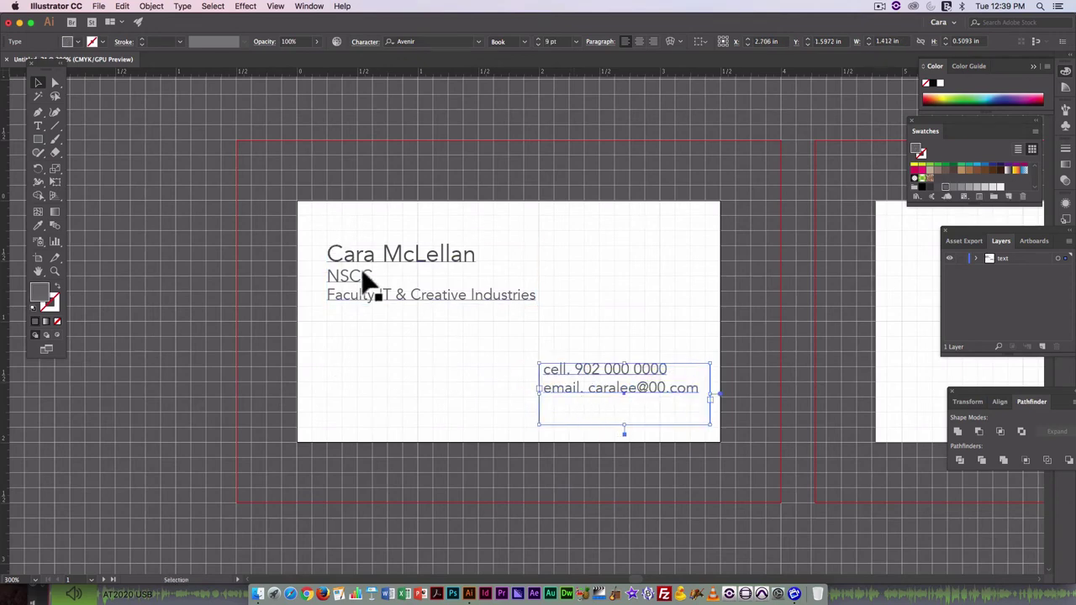
pyautogui.moveTo(361, 281); pyautogui.dragTo(357, 267)
pyautogui.click(224, 348)
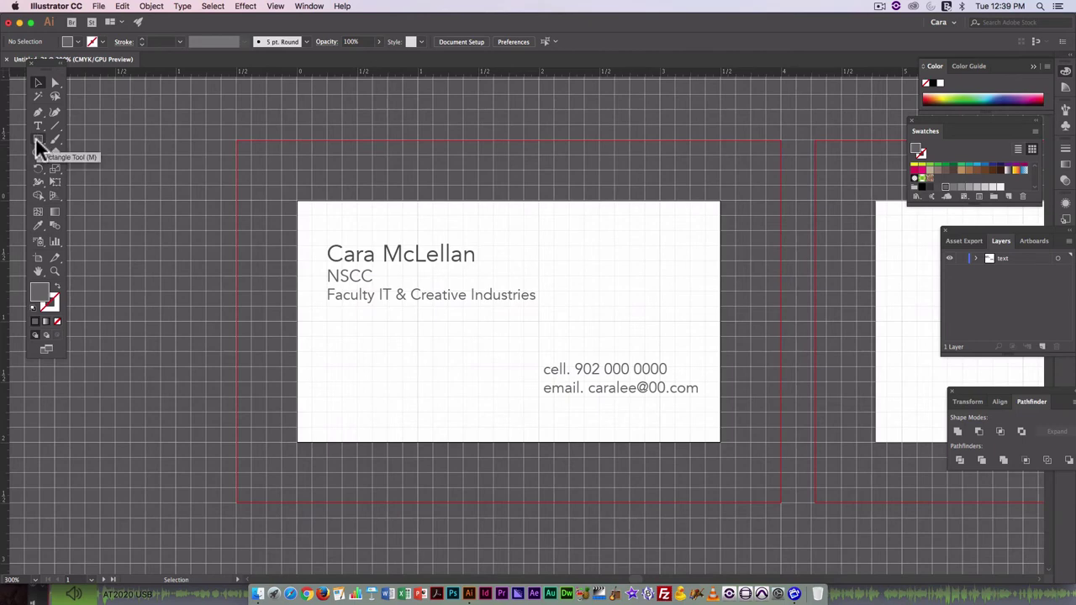
# Create a many-pointed star on the front card through the Star dialog.
pyautogui.moveTo(37, 139); pyautogui.dragTo(86, 194)
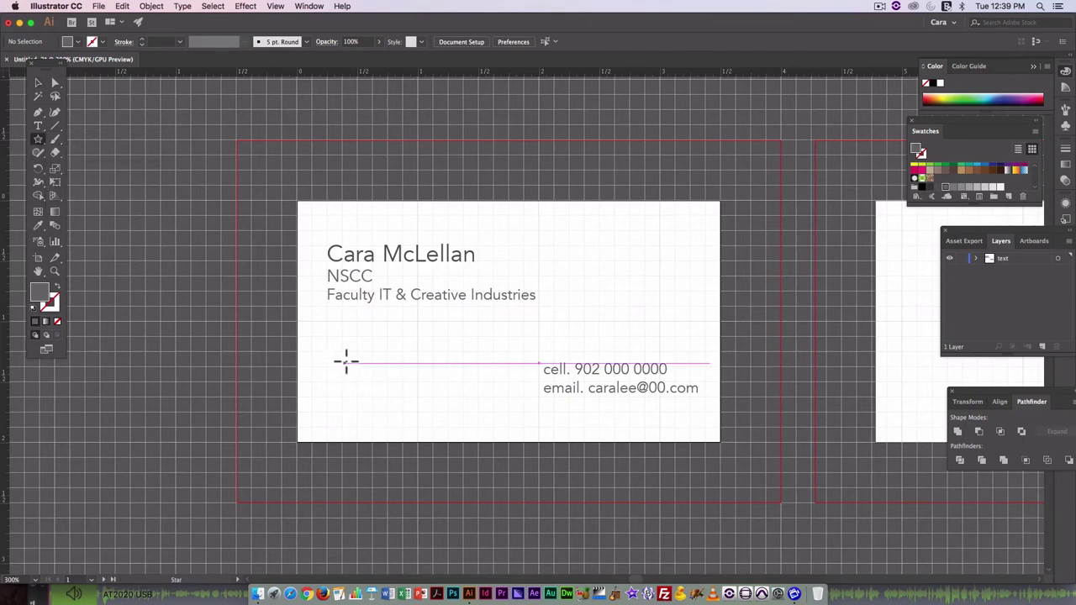
pyautogui.moveTo(346, 360); pyautogui.dragTo(387, 394)
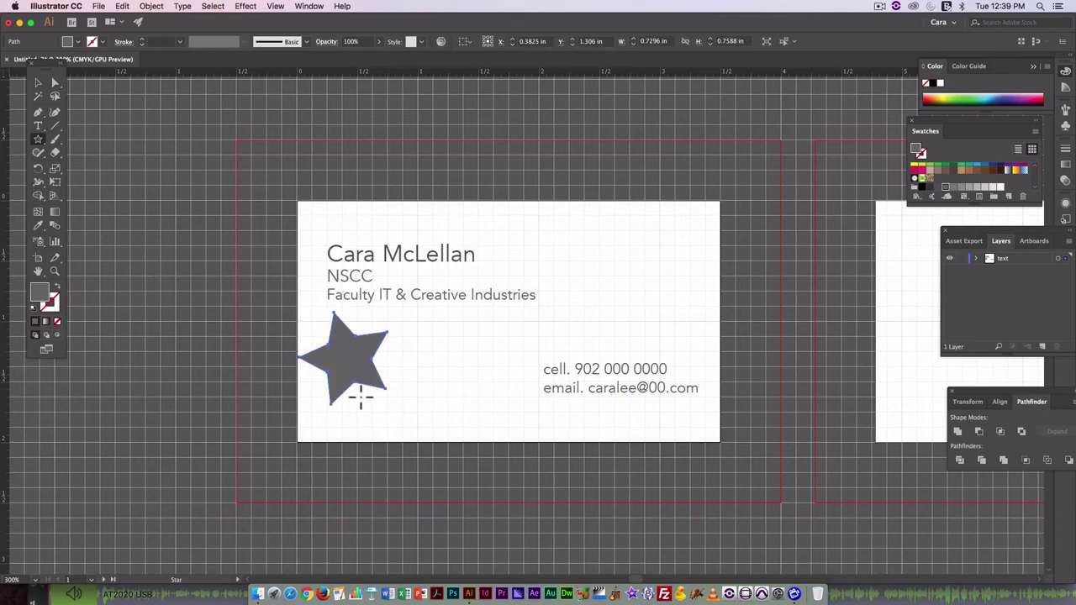
pyautogui.press('BackSpace')
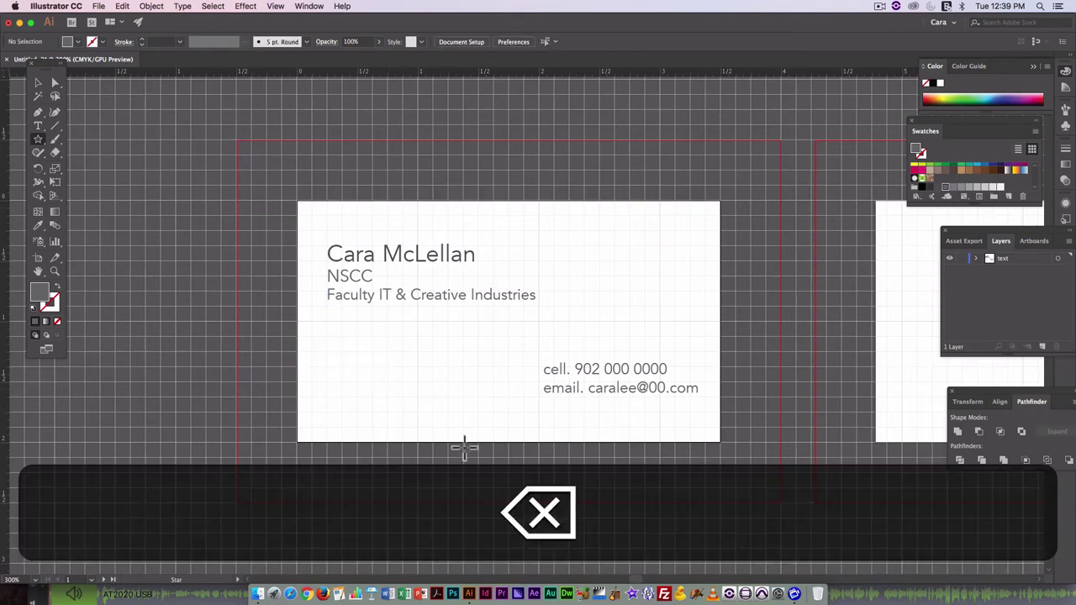
pyautogui.click(358, 358)
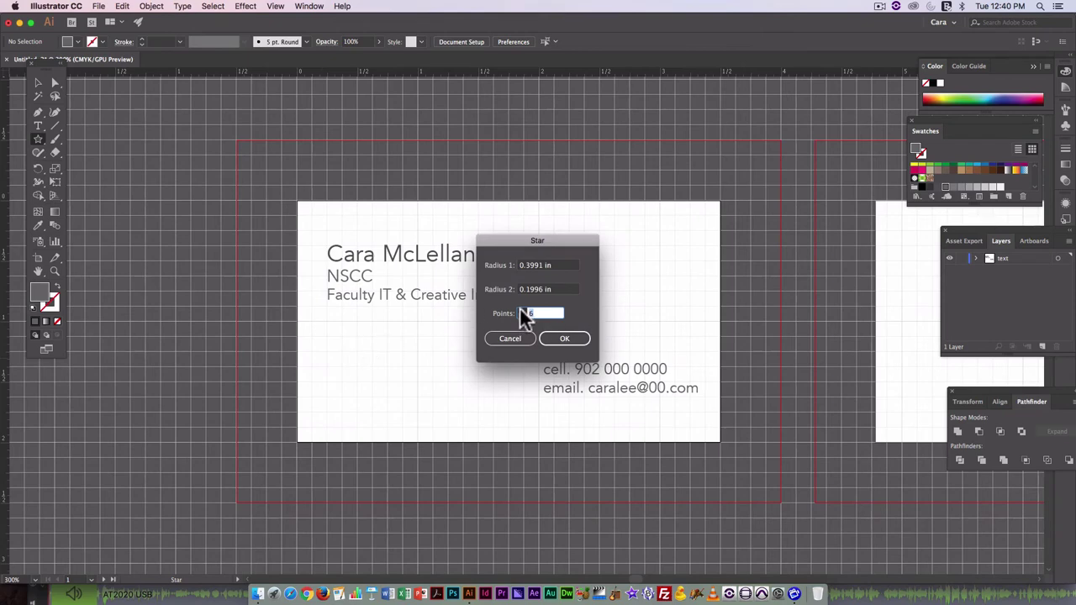
pyautogui.press('Up')
pyautogui.press('Up')
pyautogui.click(556, 338)
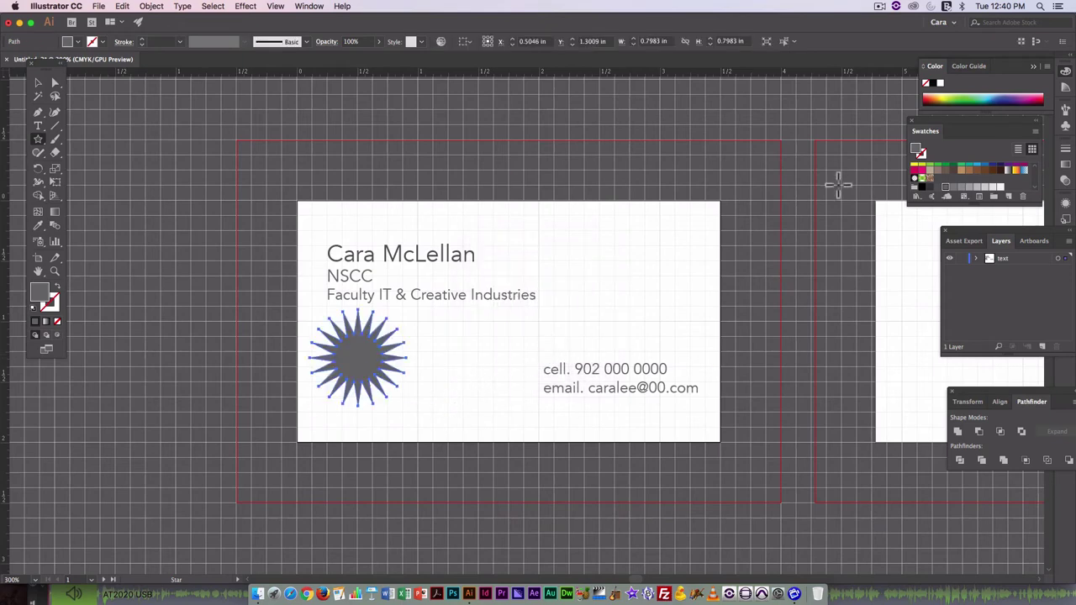
# Fill the star with a saturated orange and move it right toward the contact lines.
pyautogui.doubleClick(42, 294)
pyautogui.click(545, 351)
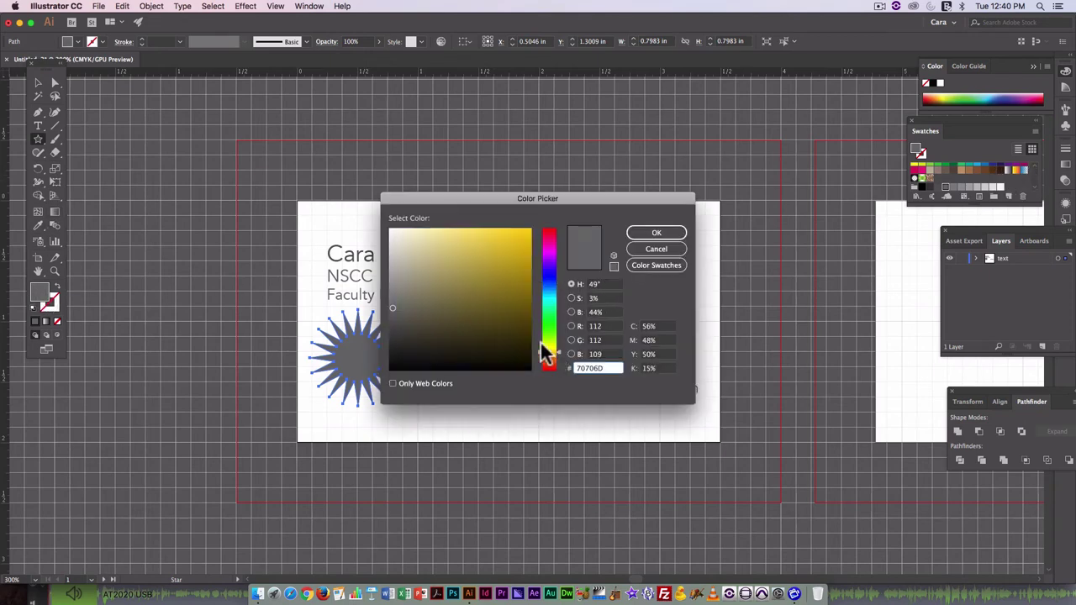
pyautogui.moveTo(538, 350); pyautogui.dragTo(538, 357)
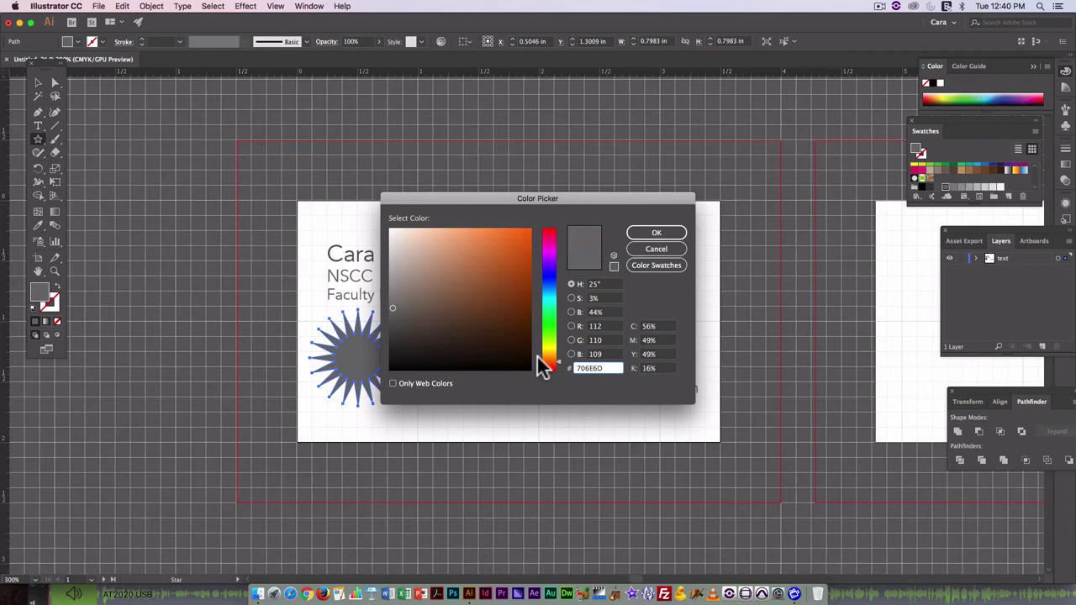
pyautogui.click(514, 241)
pyautogui.click(660, 234)
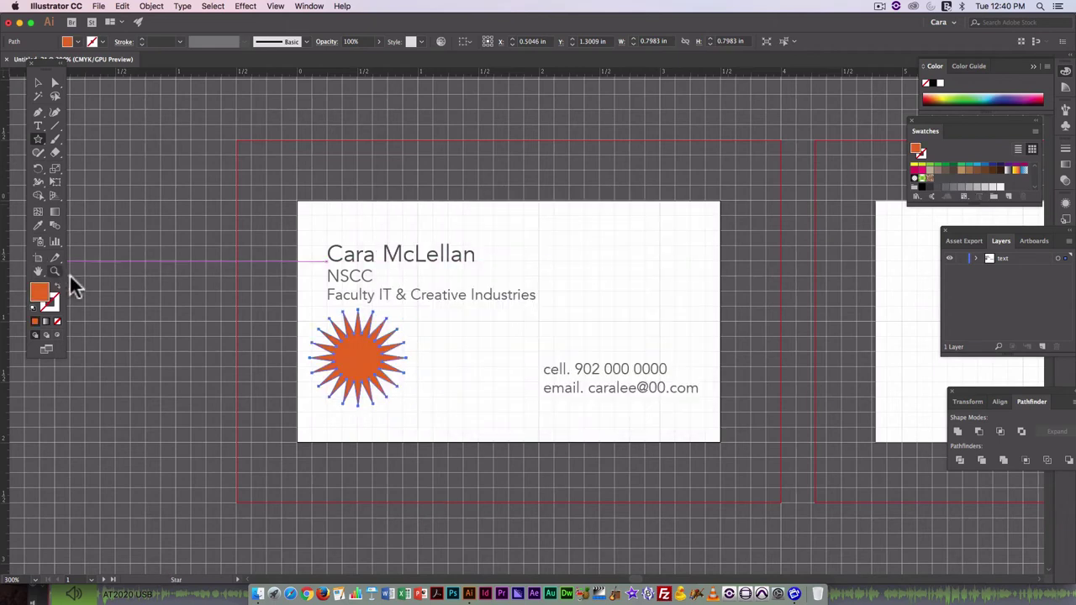
pyautogui.click(33, 81)
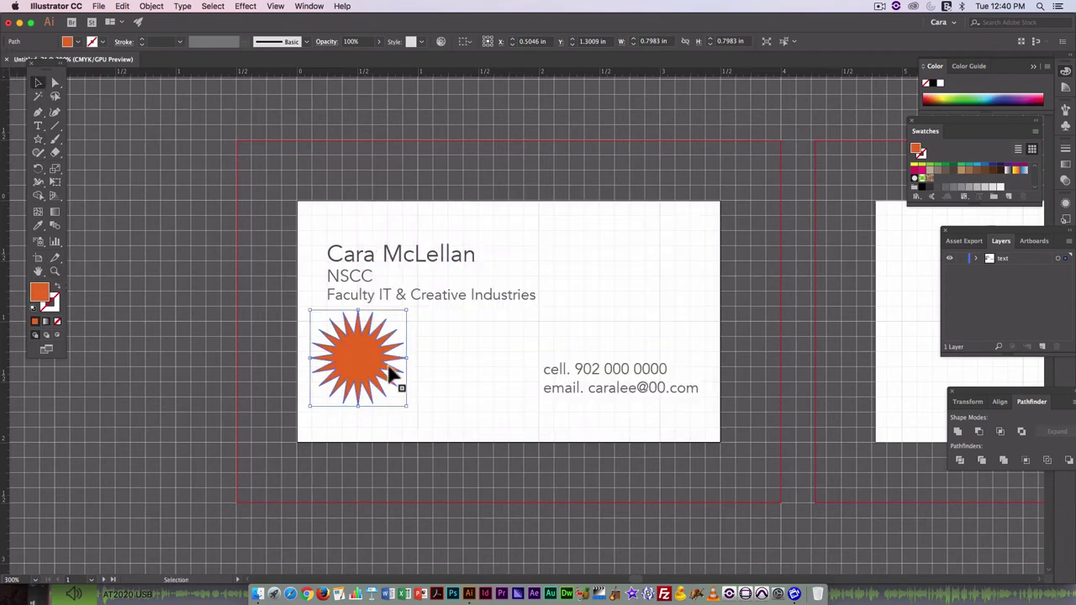
pyautogui.moveTo(375, 367); pyautogui.dragTo(430, 365)
# Option-drag a copy of the orange star onto the blank back card.
pyautogui.click(144, 384)
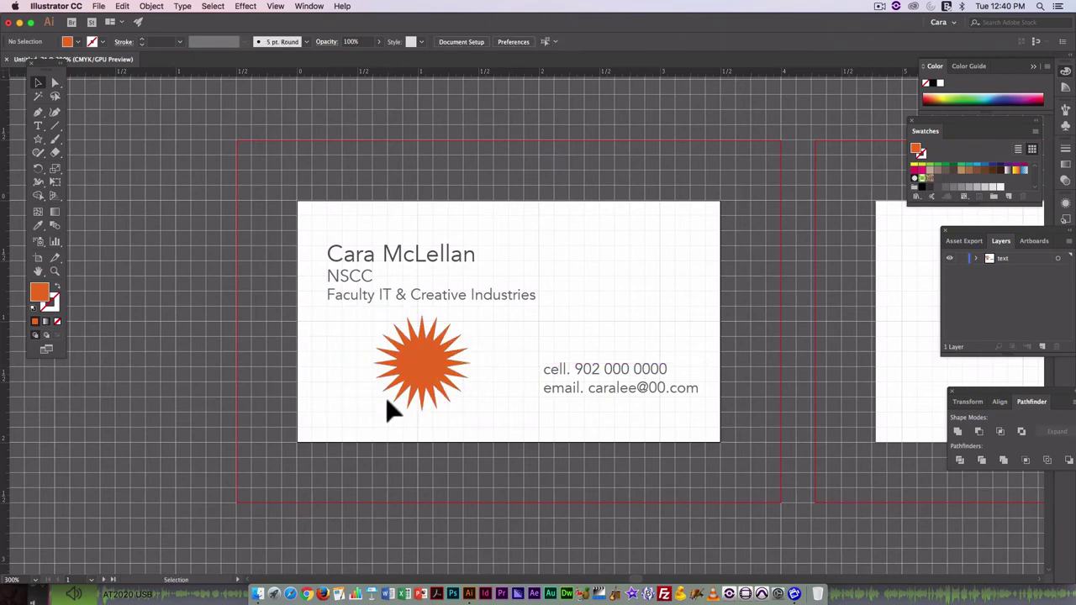
pyautogui.hscroll(-5, 529, 344)
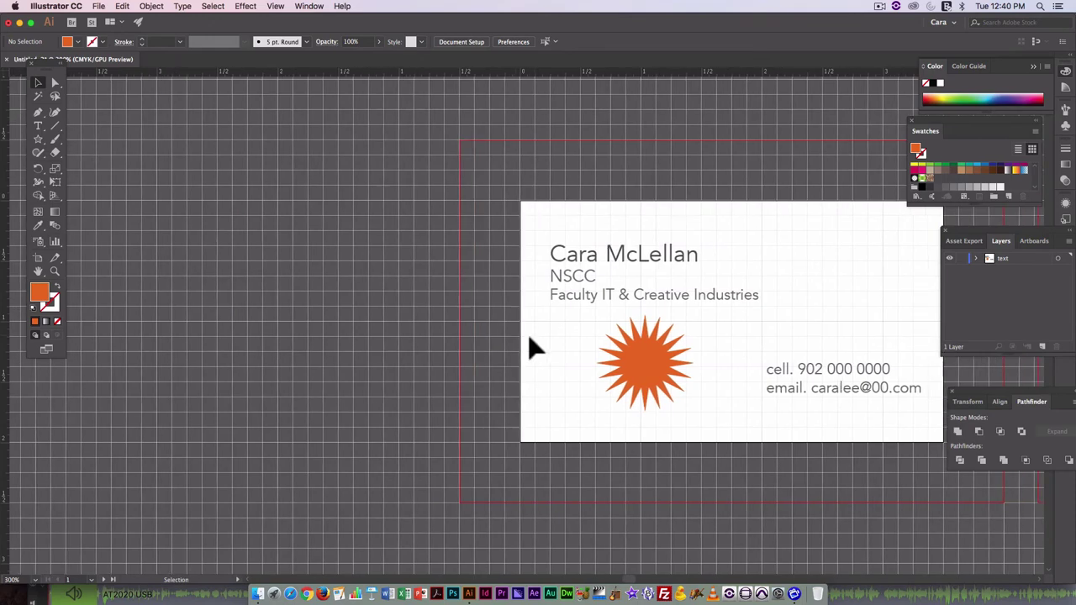
pyautogui.hscroll(8, 528, 345)
pyautogui.hscroll(6, 519, 335)
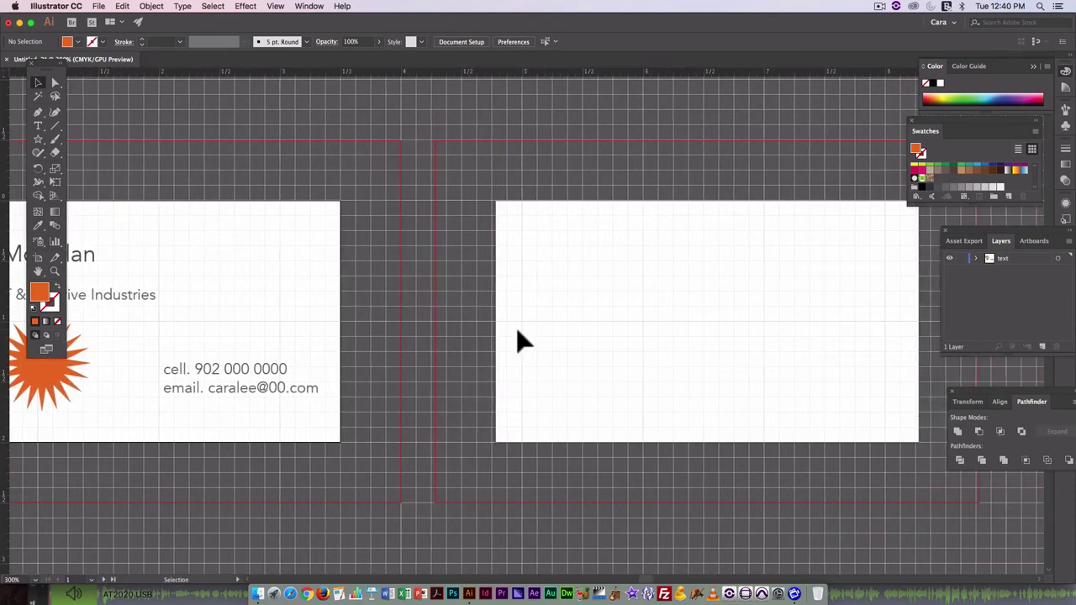
pyautogui.hscroll(-3, 516, 333)
pyautogui.hscroll(3, 517, 339)
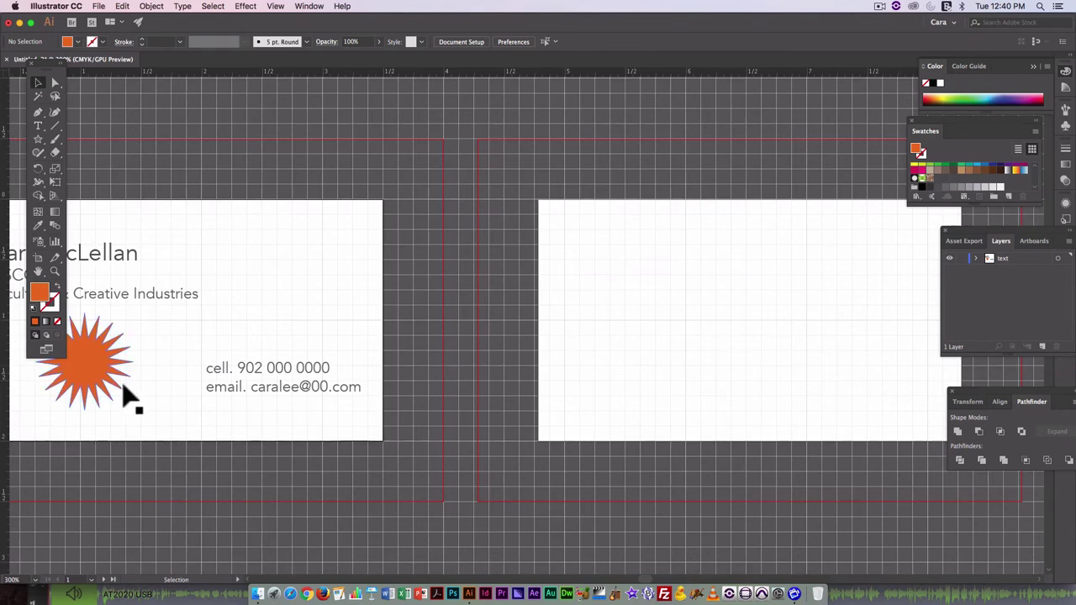
pyautogui.moveTo(104, 382); pyautogui.dragTo(764, 341)
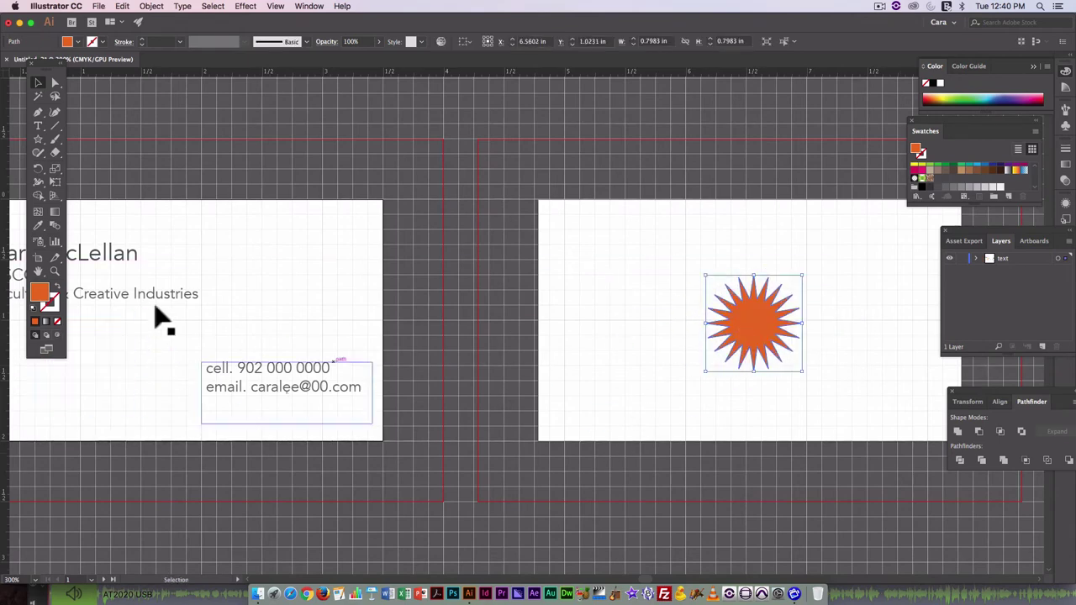
# Position the star copy near the back card's centre, snapped at Y 1 in.
pyautogui.moveTo(754, 331); pyautogui.dragTo(770, 331)
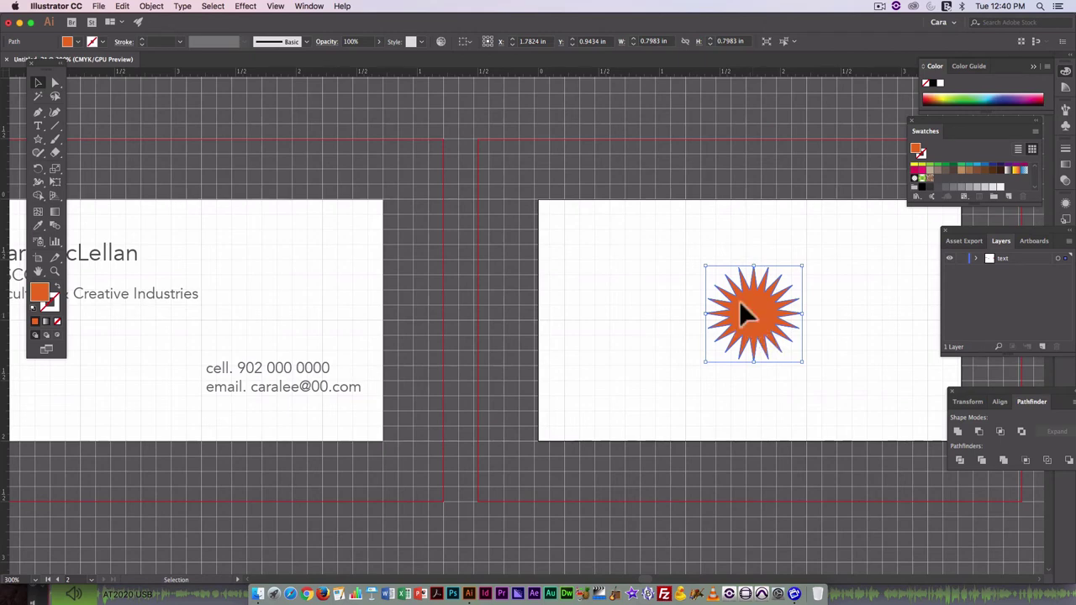
pyautogui.moveTo(742, 314); pyautogui.dragTo(746, 318)
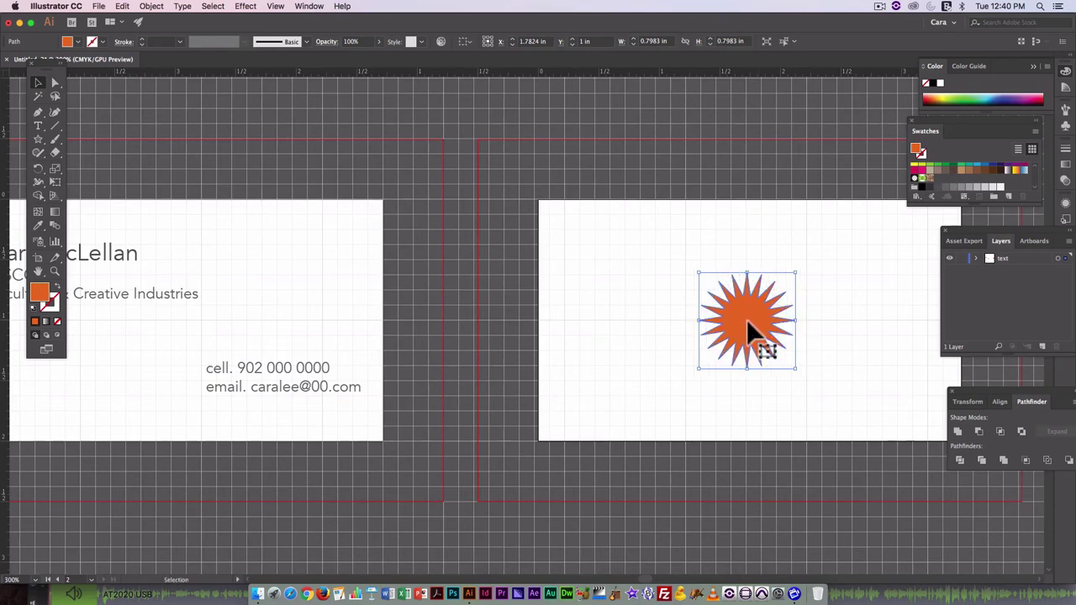
pyautogui.hscroll(-6, 785, 365)
pyautogui.hscroll(4, 795, 374)
pyautogui.hscroll(5, 794, 374)
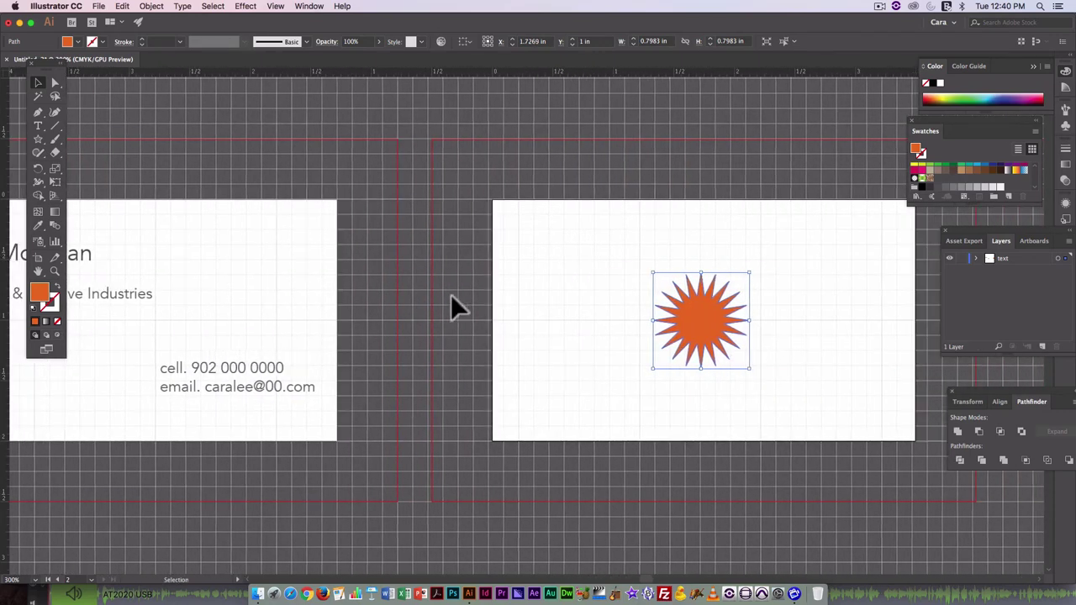
# Add a vertical guide on the back card and centre the star on it at X 1.8843 in.
pyautogui.moveTo(0, 484); pyautogui.dragTo(753, 202)
pyautogui.click(747, 198)
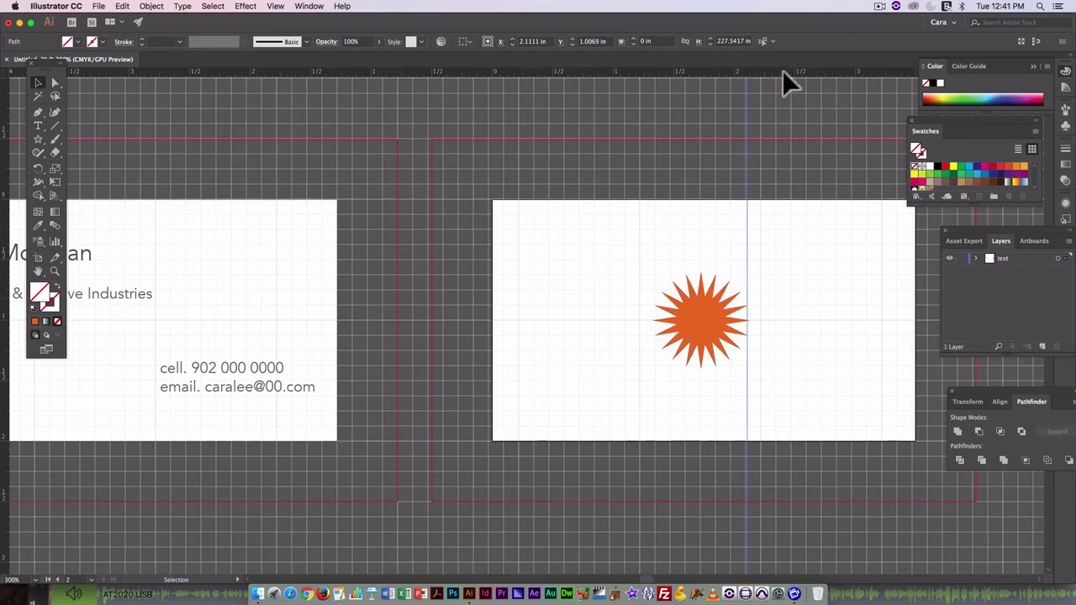
pyautogui.moveTo(746, 87); pyautogui.dragTo(719, 82)
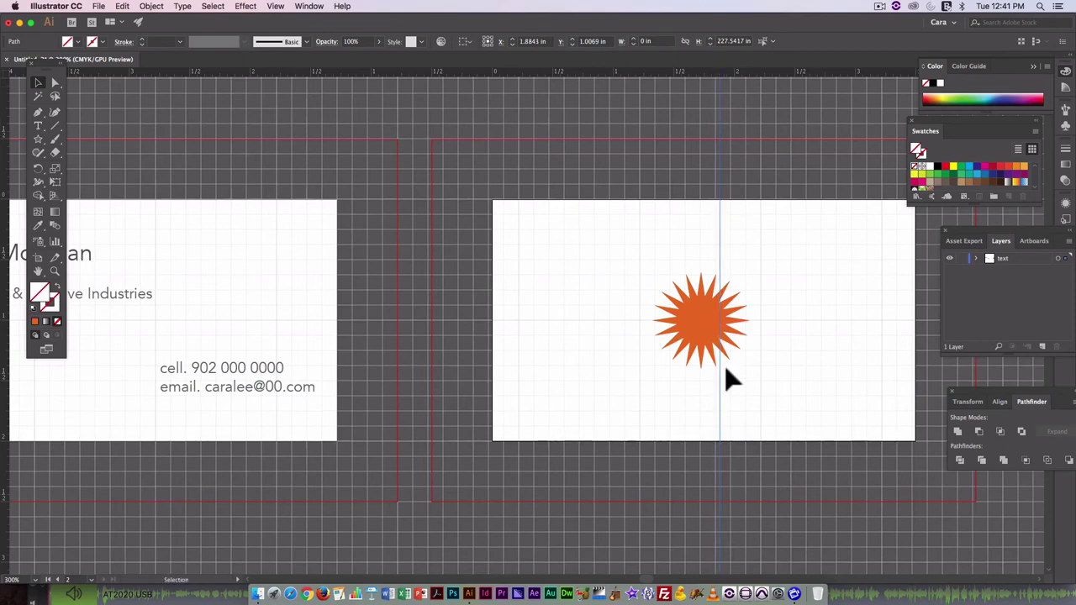
pyautogui.moveTo(692, 344); pyautogui.dragTo(714, 339)
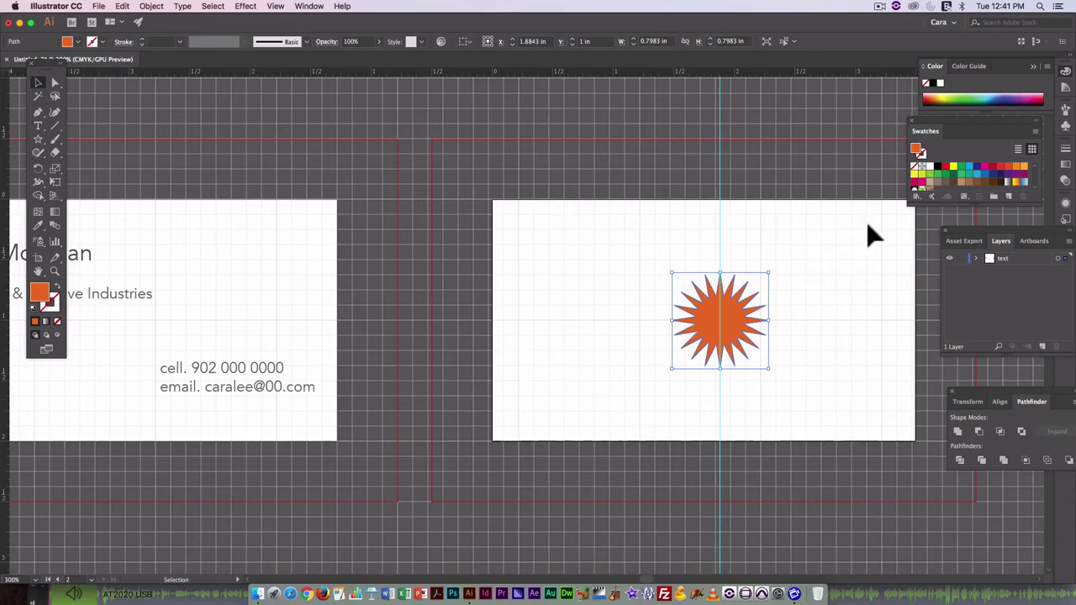
pyautogui.hscroll(-5, 402, 225)
pyautogui.scroll(-3, 389, 235)
pyautogui.hscroll(-2, 389, 235)
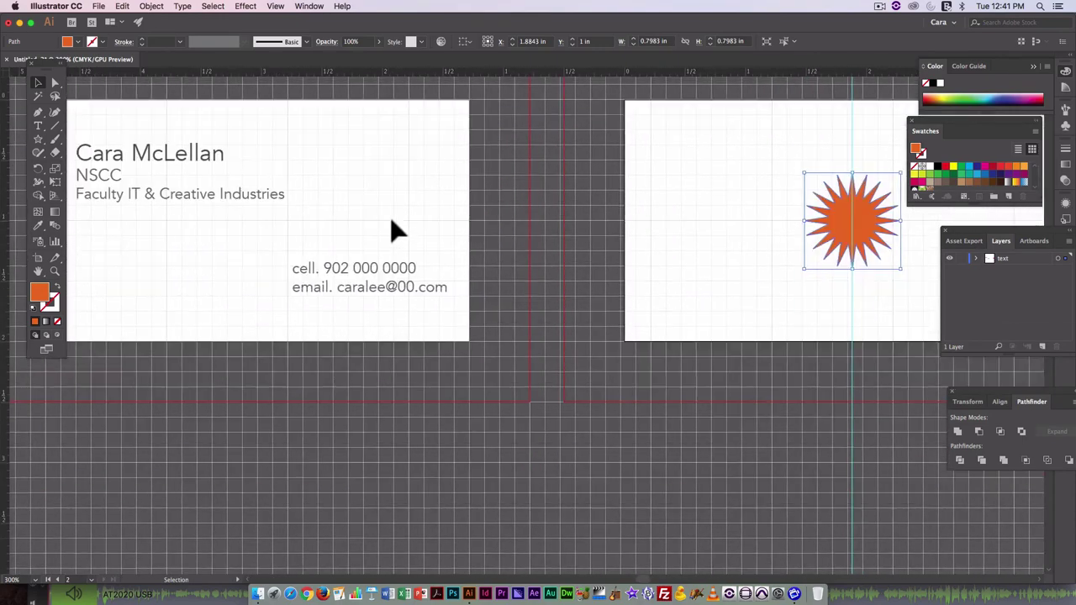
pyautogui.press('super+0')
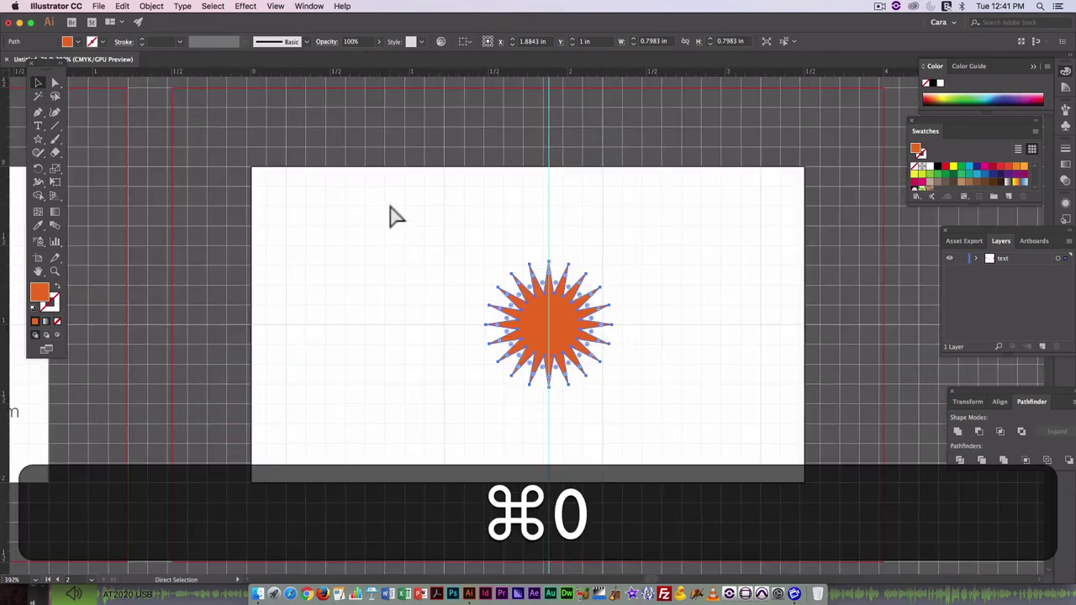
pyautogui.press('super+minus')
pyautogui.press('super+minus')
pyautogui.press('super+minus')
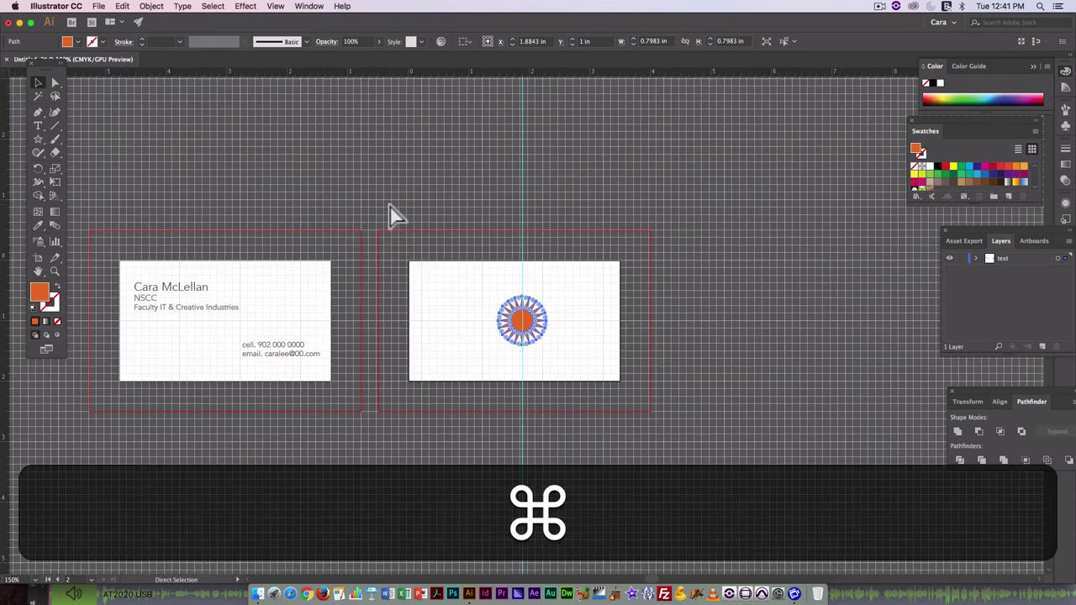
pyautogui.press('super+s')
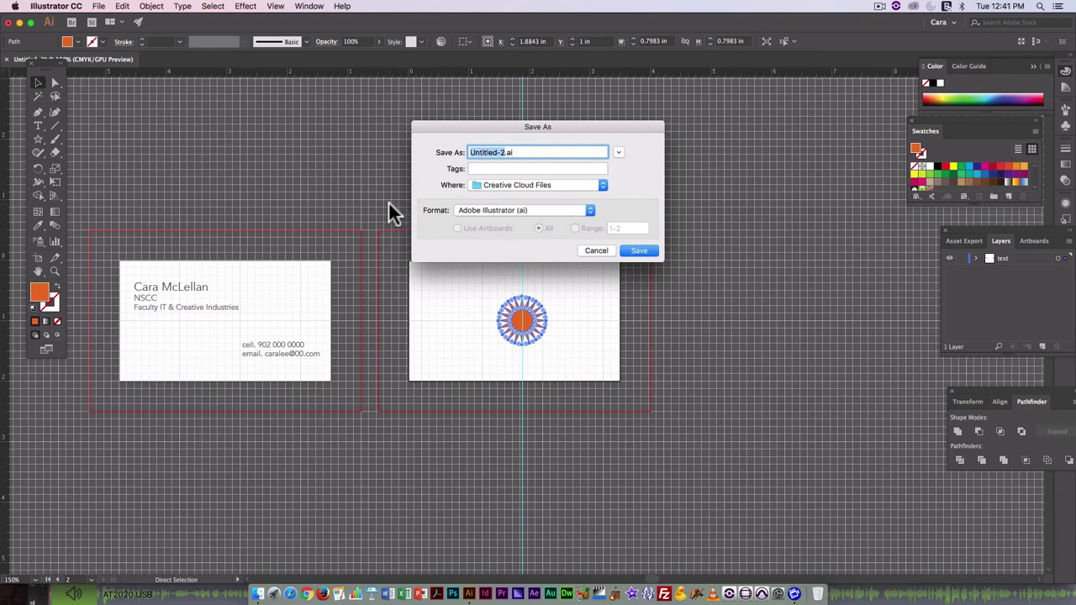
pyautogui.write('busine')
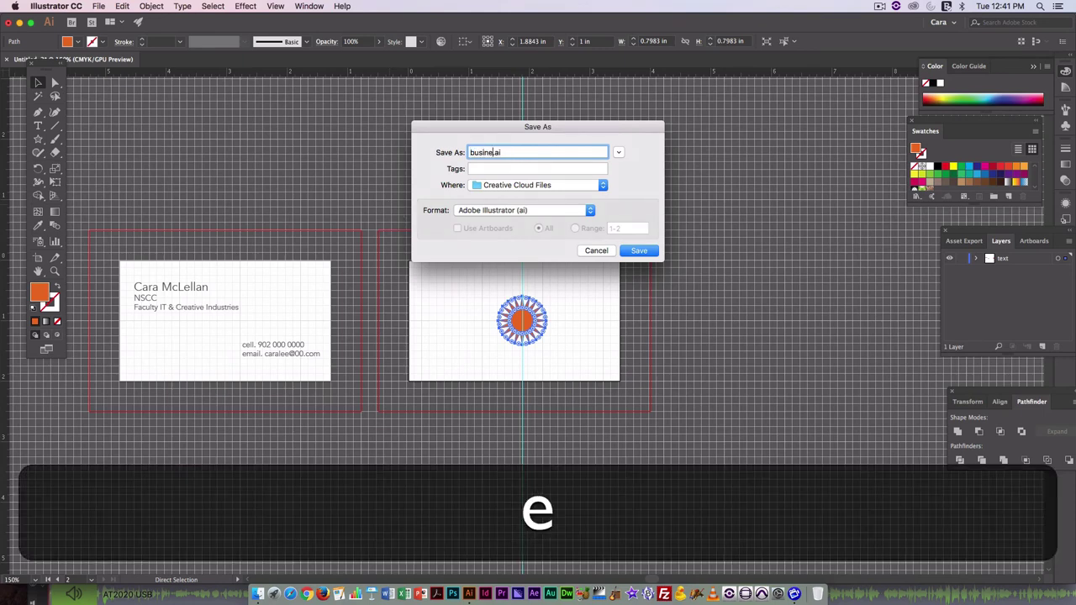
pyautogui.write('ss_')
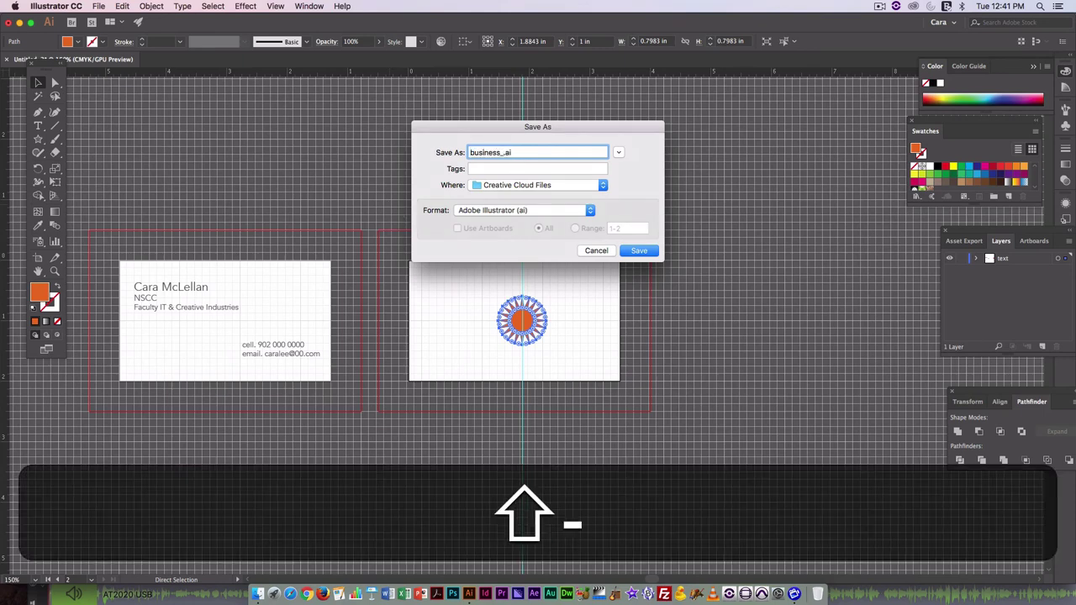
pyautogui.write('card')
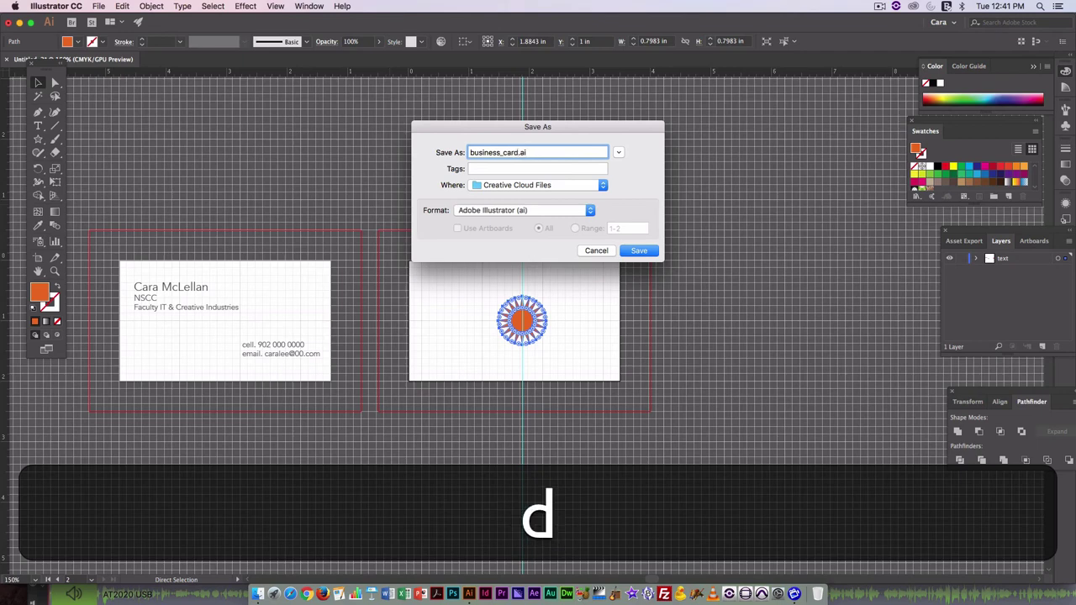
pyautogui.click(618, 153)
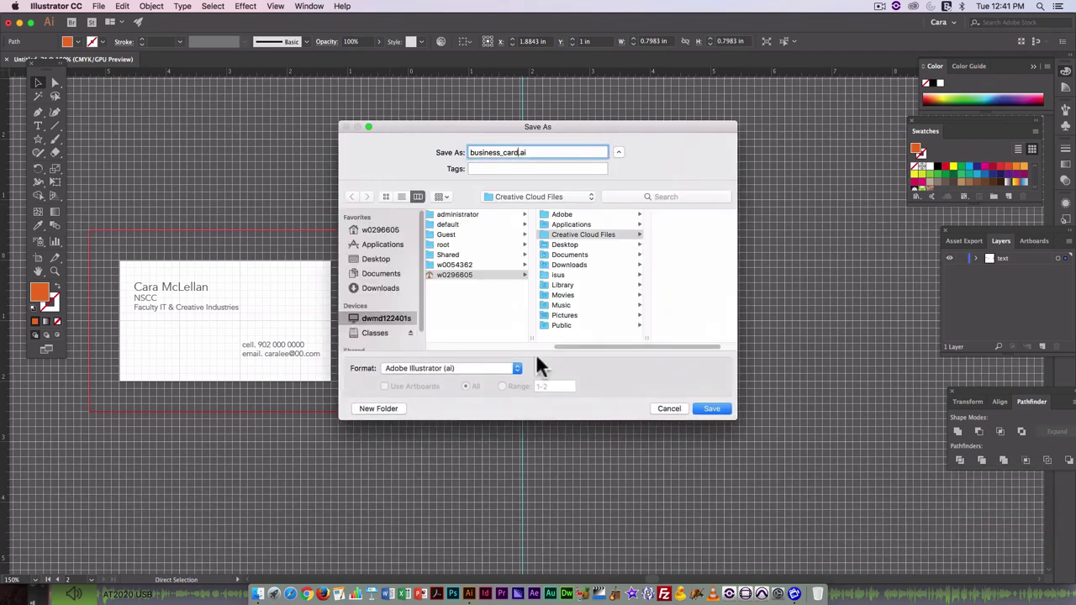
pyautogui.click(375, 333)
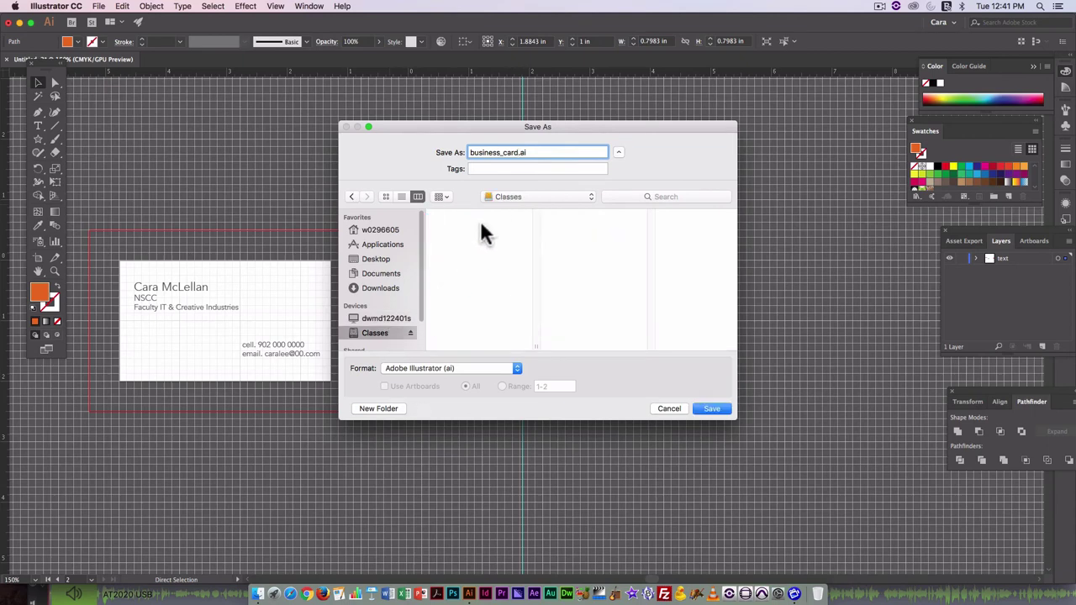
pyautogui.click(464, 214)
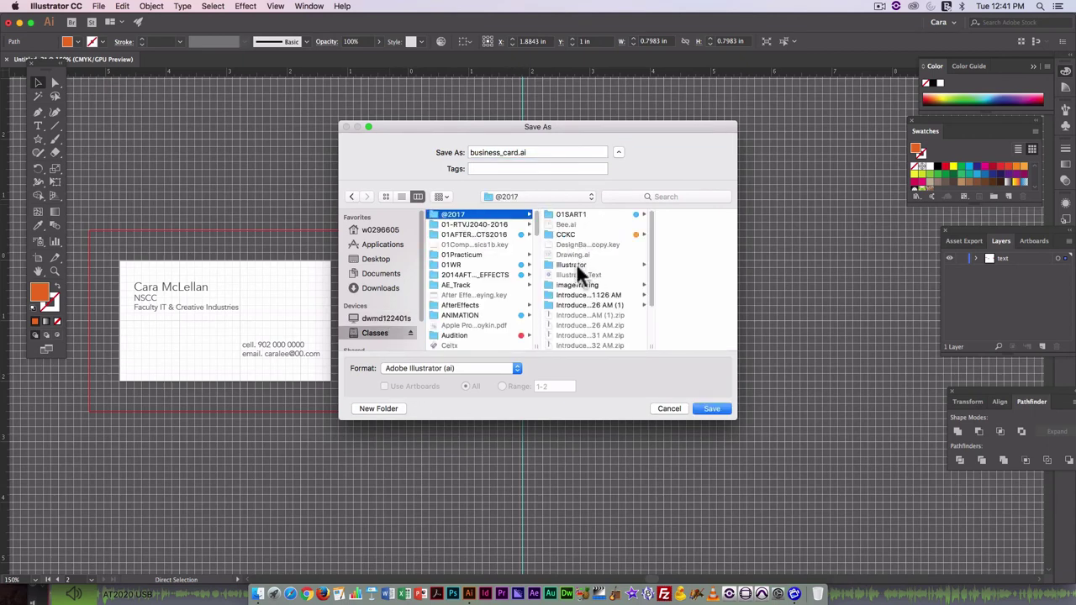
pyautogui.click(577, 265)
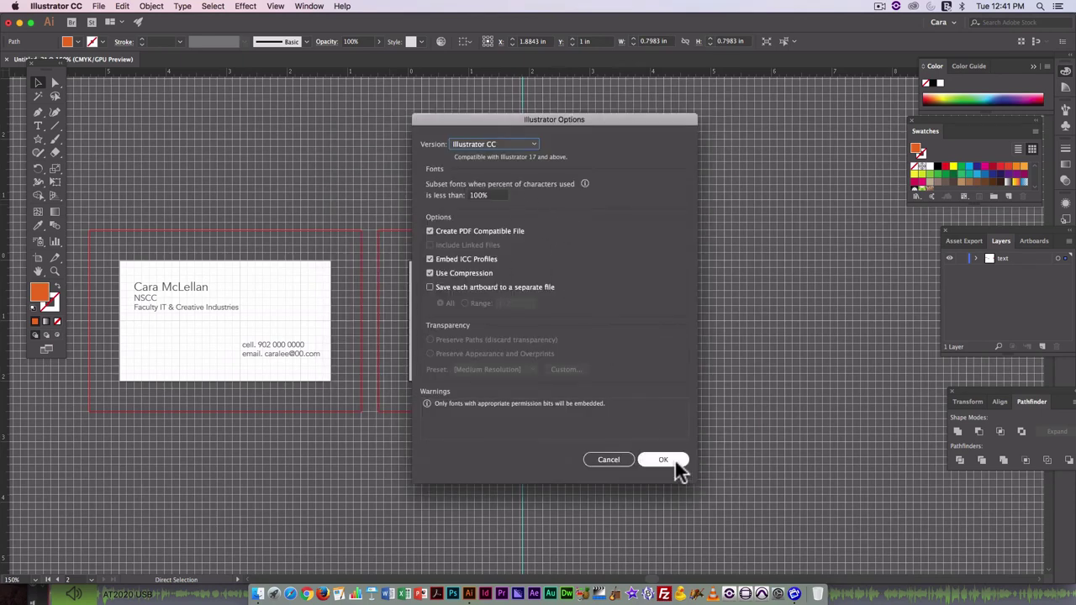
pyautogui.click(674, 460)
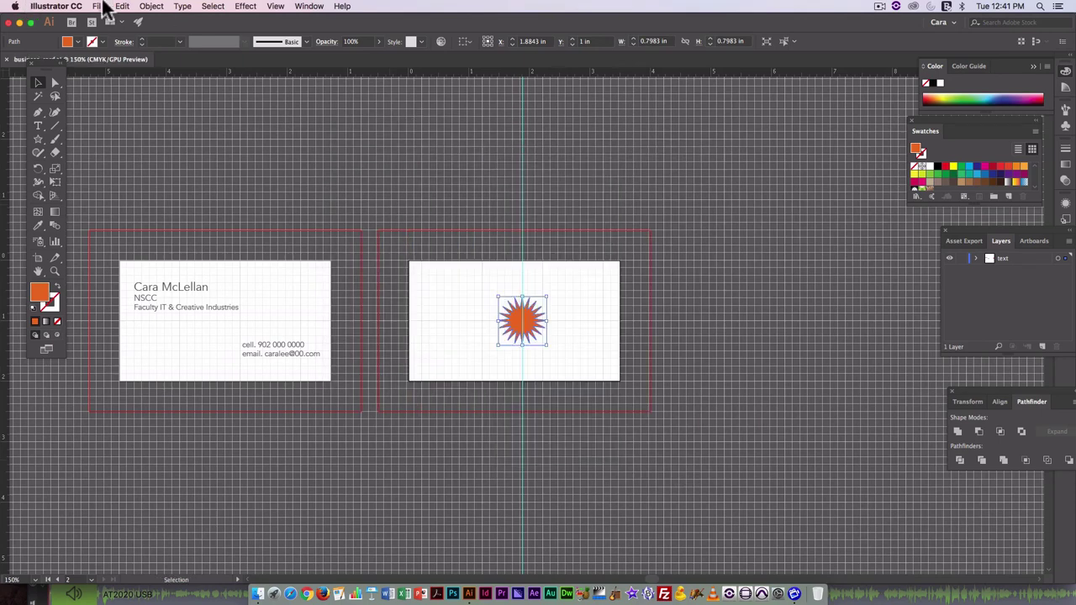
# Package the card with copied fonts and a report into business_card_Folder, accepting the font notice.
pyautogui.click(103, 7)
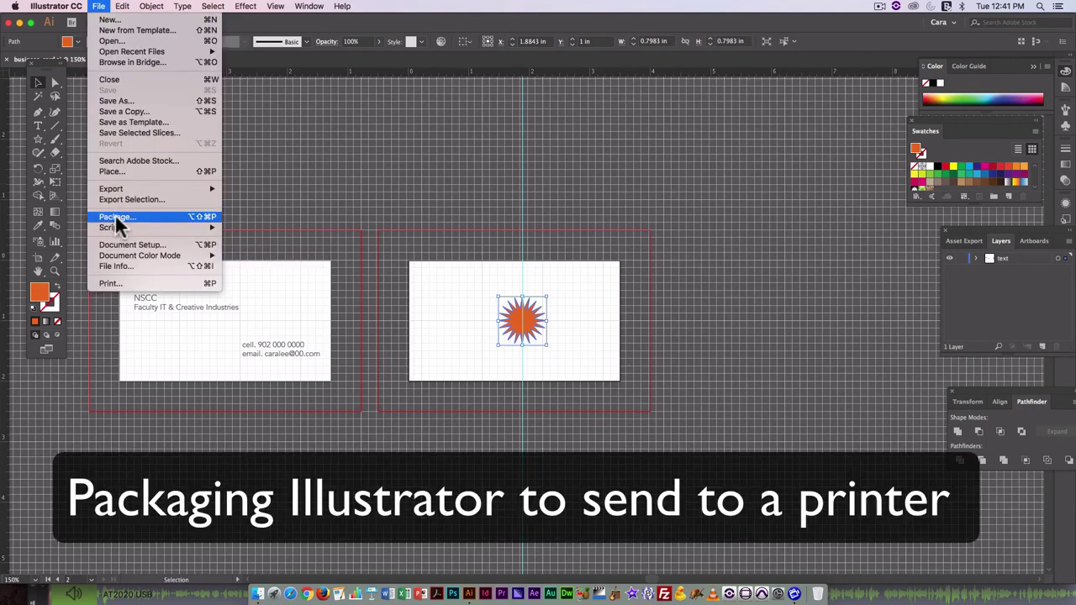
pyautogui.click(115, 216)
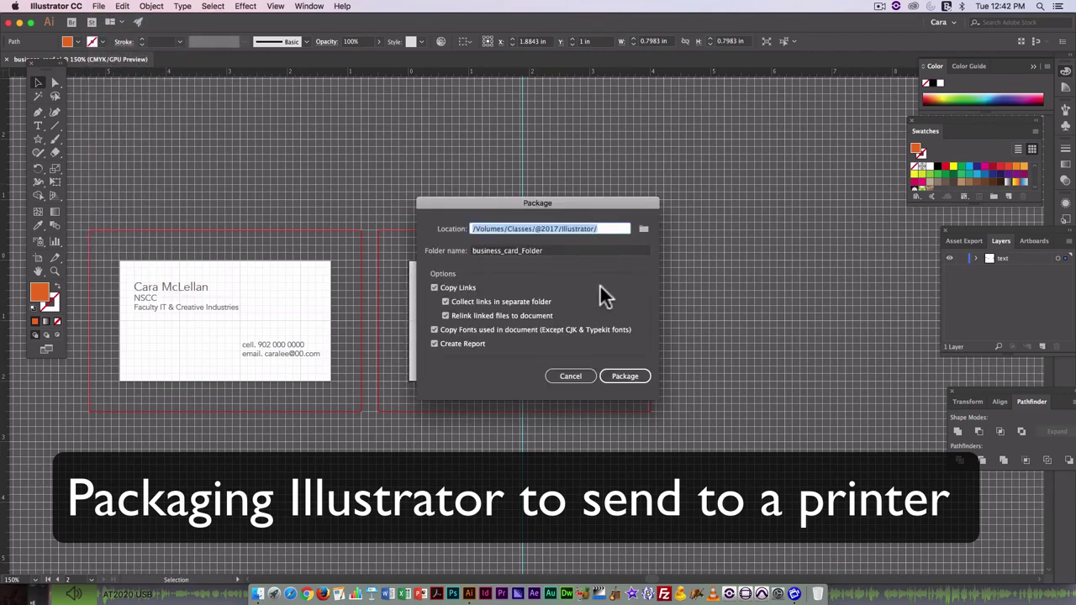
pyautogui.click(621, 375)
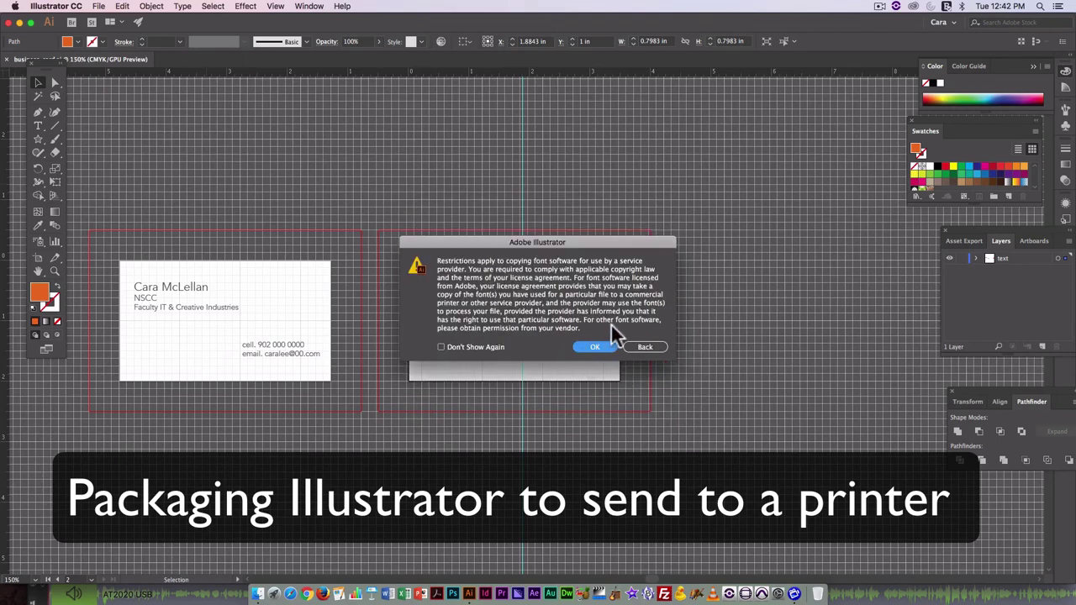
pyautogui.click(595, 347)
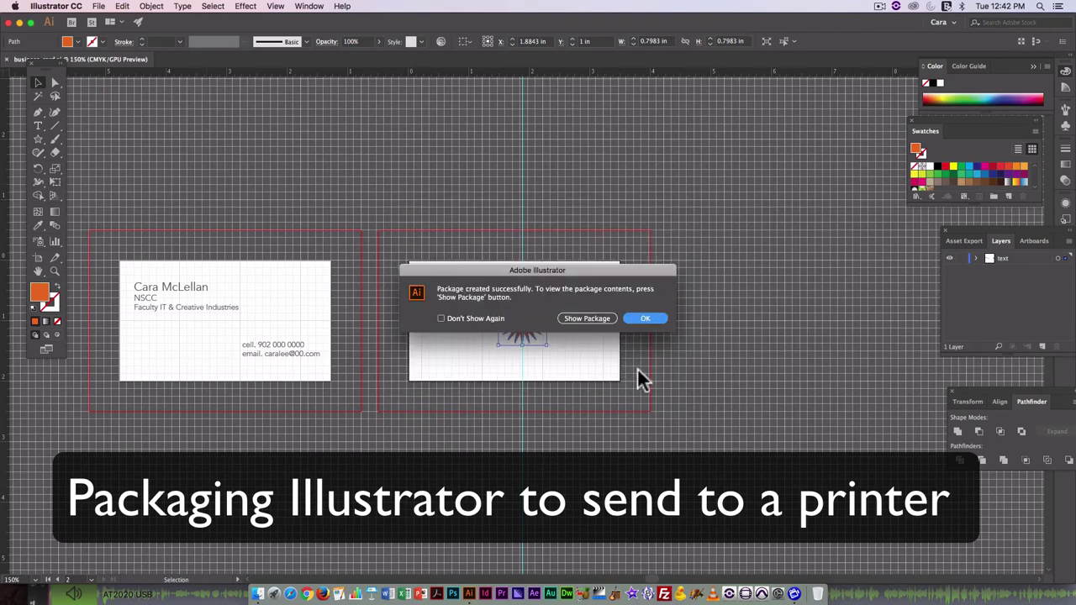
# Open business_card_Folder in column view and preview its report and business_card.ai.
pyautogui.click(593, 317)
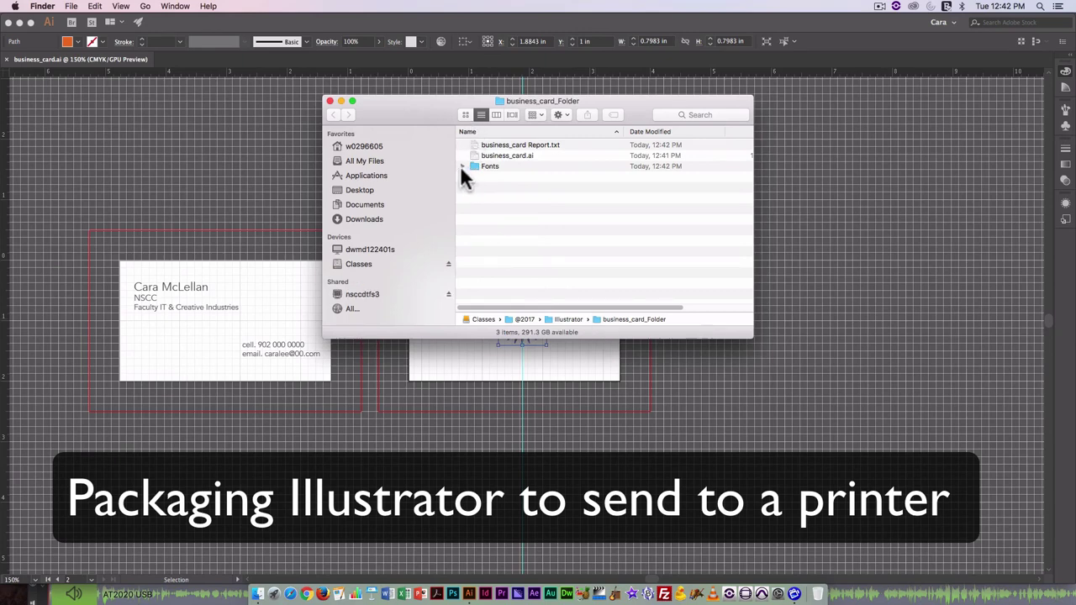
pyautogui.click(495, 114)
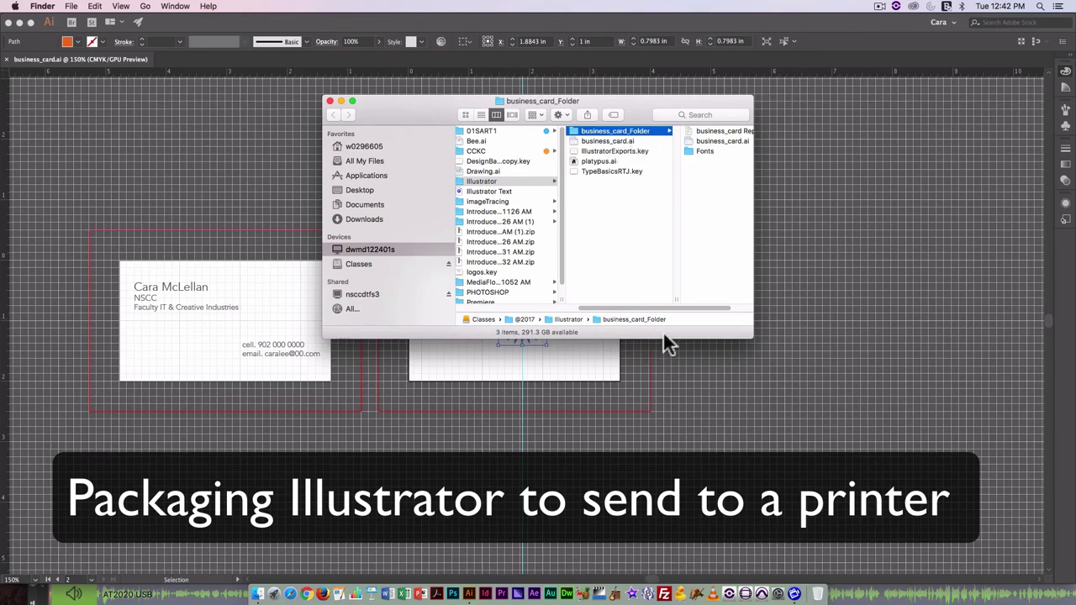
pyautogui.hscroll(2, 674, 304)
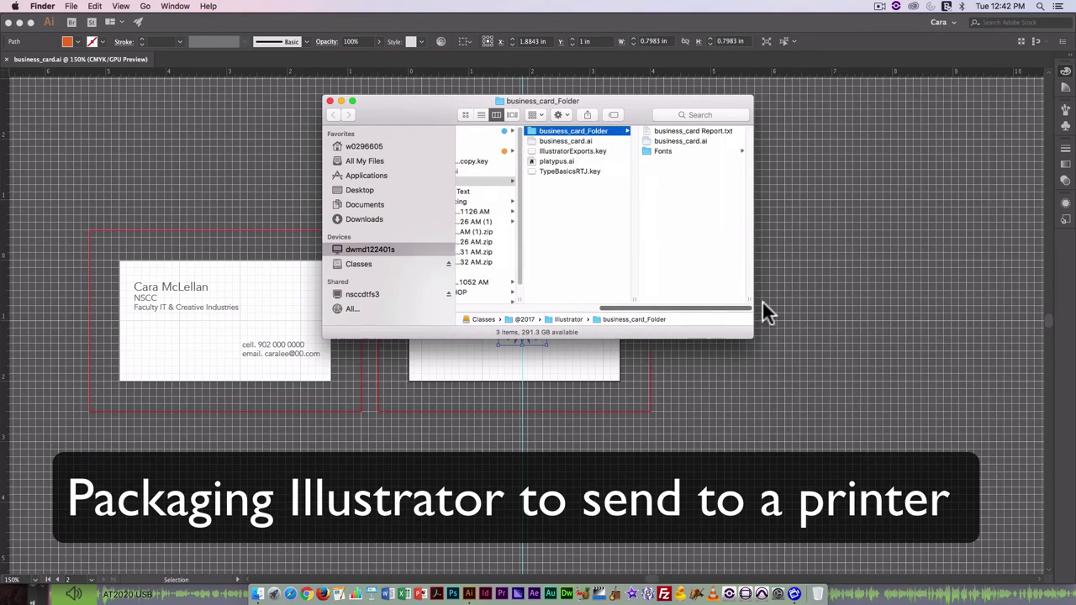
pyautogui.click(698, 131)
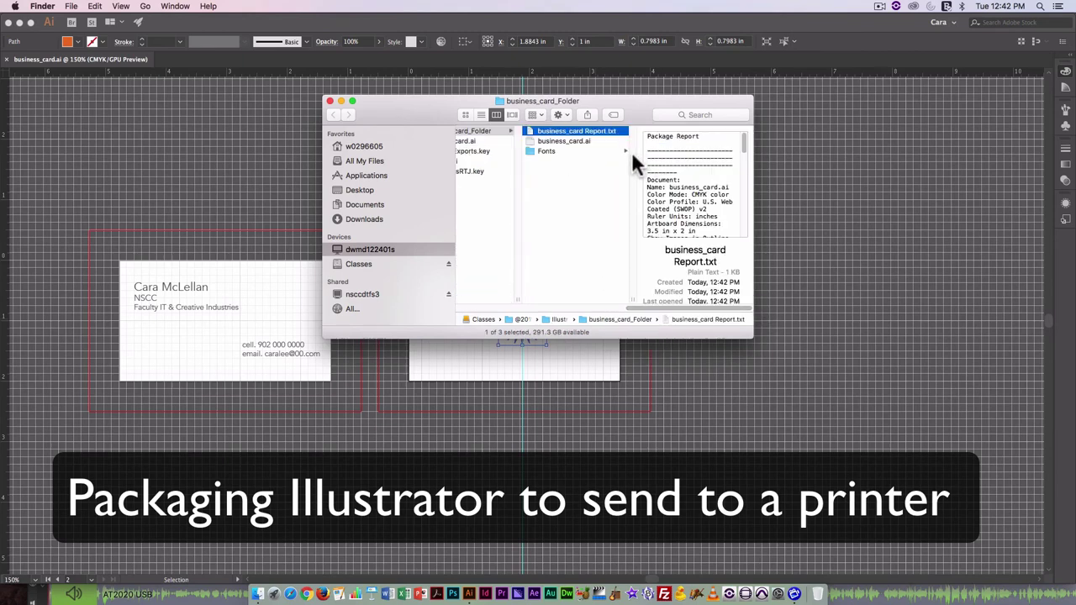
pyautogui.click(544, 142)
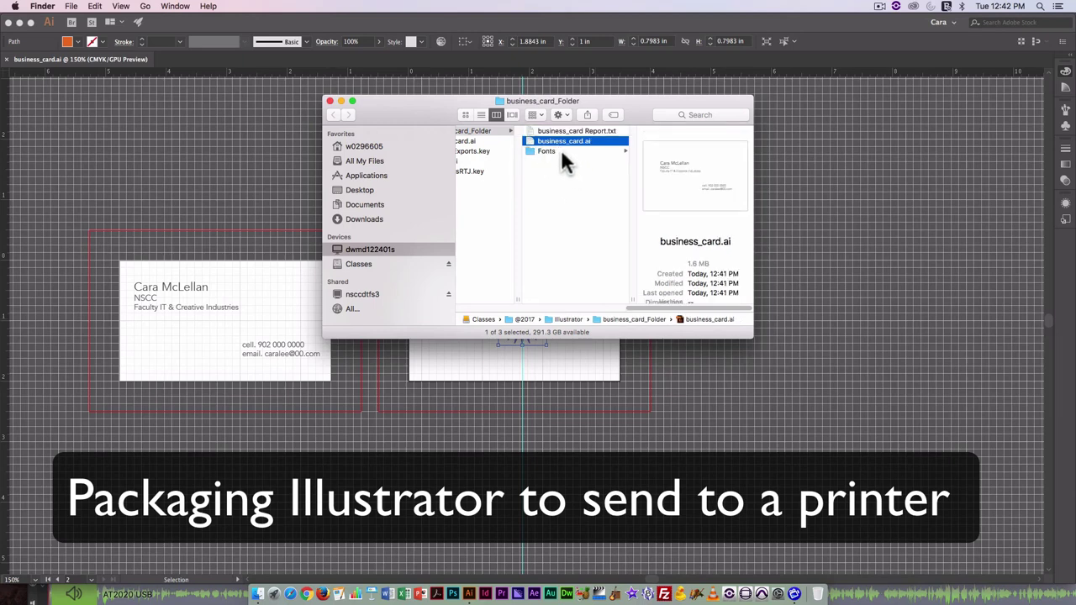
# Confirm the Fonts folder contains Avenir.ttc, then close the window.
pyautogui.click(560, 152)
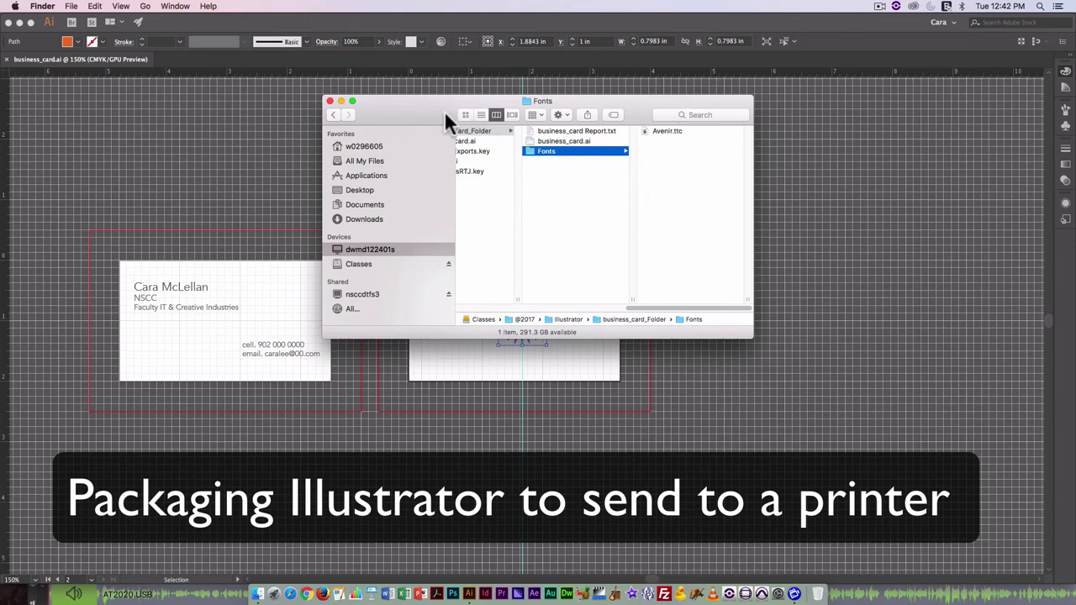
pyautogui.moveTo(409, 108); pyautogui.dragTo(483, 116)
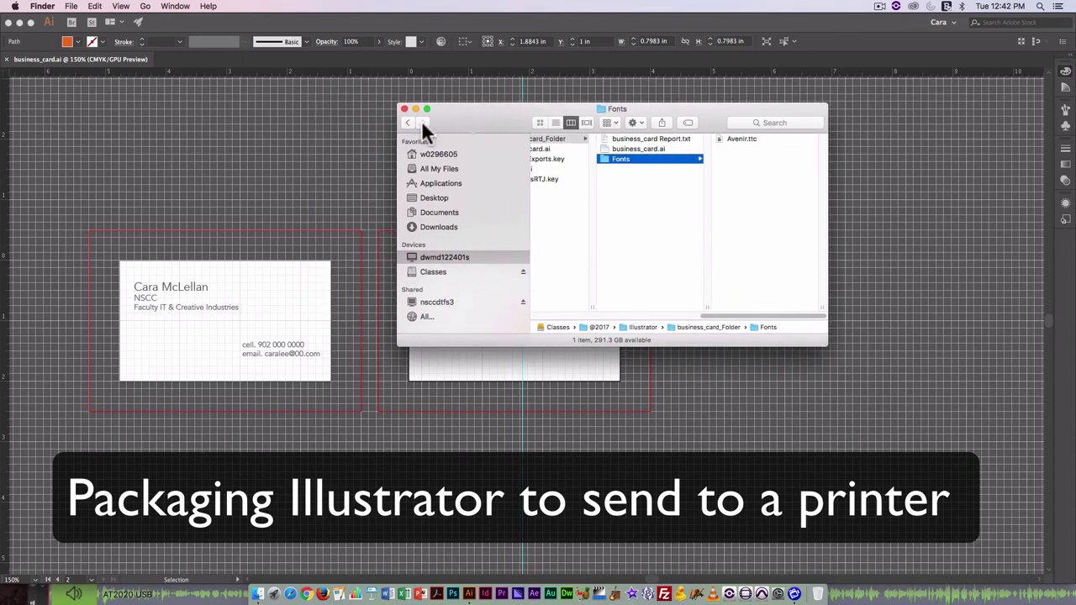
pyautogui.click(404, 110)
# Back in Illustrator, select the front card's contact text and convert it to outlines.
pyautogui.hscroll(-6, 572, 271)
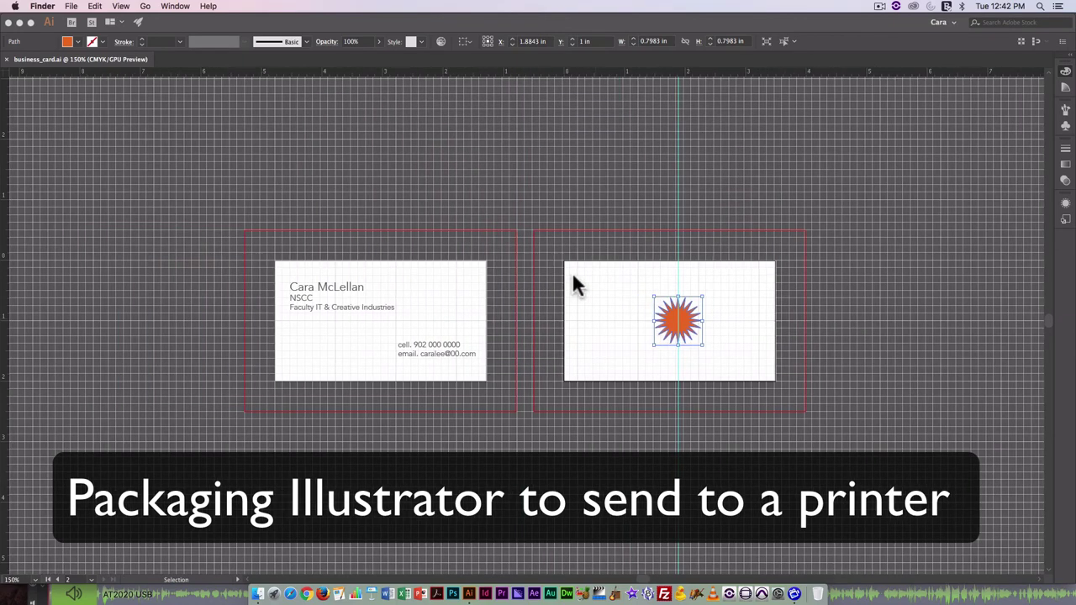
pyautogui.click(369, 227)
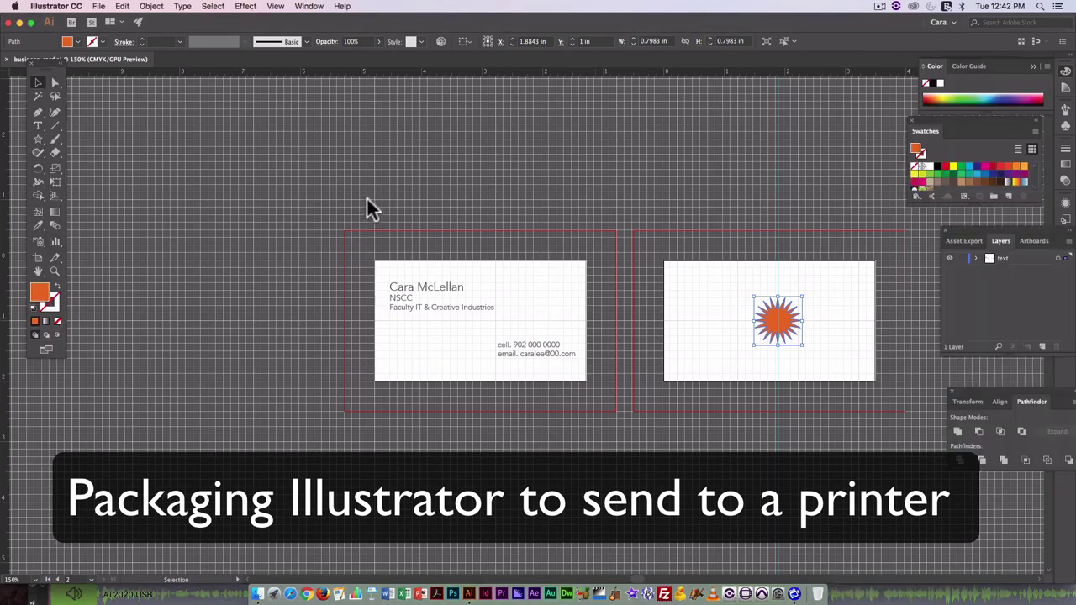
pyautogui.moveTo(581, 398); pyautogui.dragTo(555, 357)
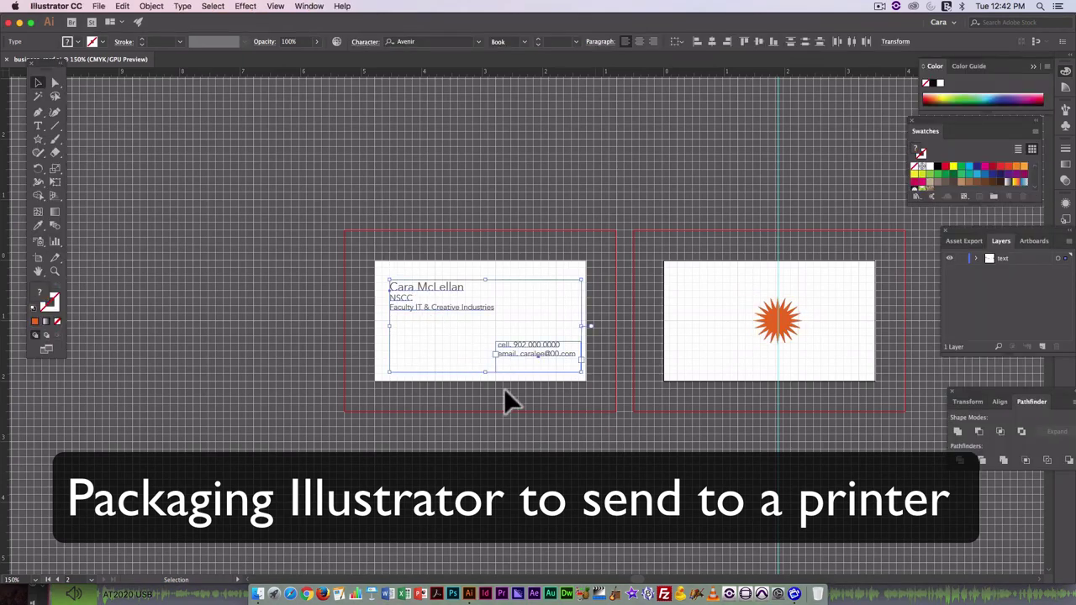
pyautogui.rightClick(405, 293)
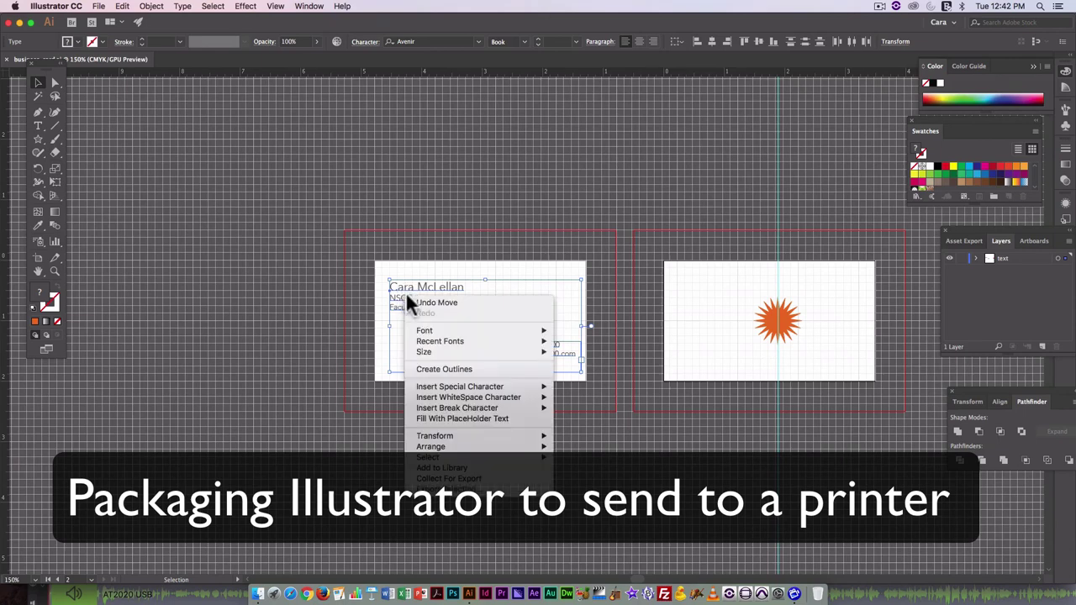
pyautogui.click(494, 369)
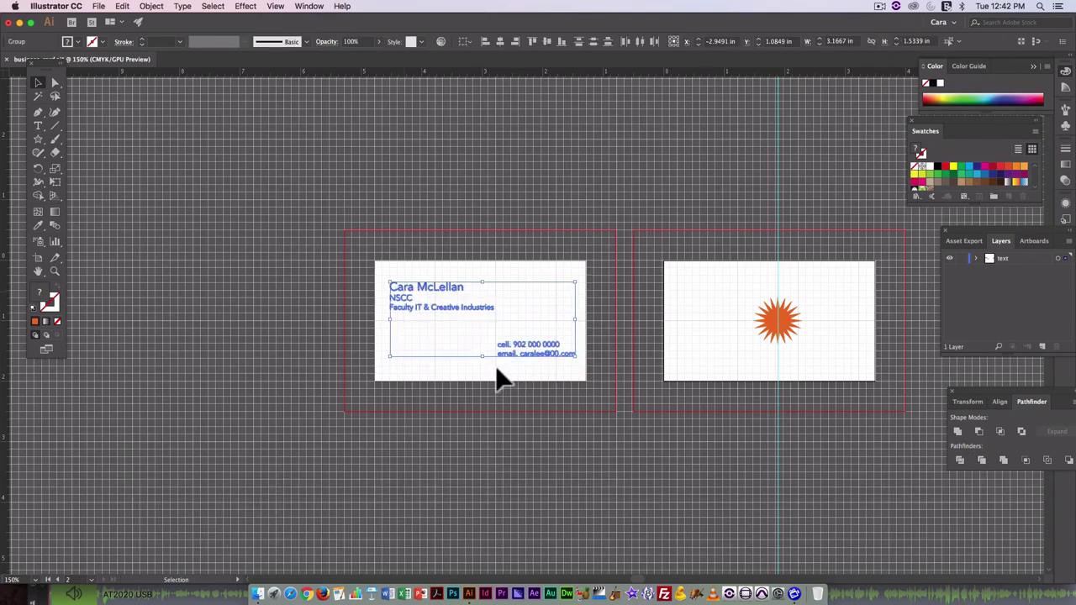
pyautogui.click(95, 7)
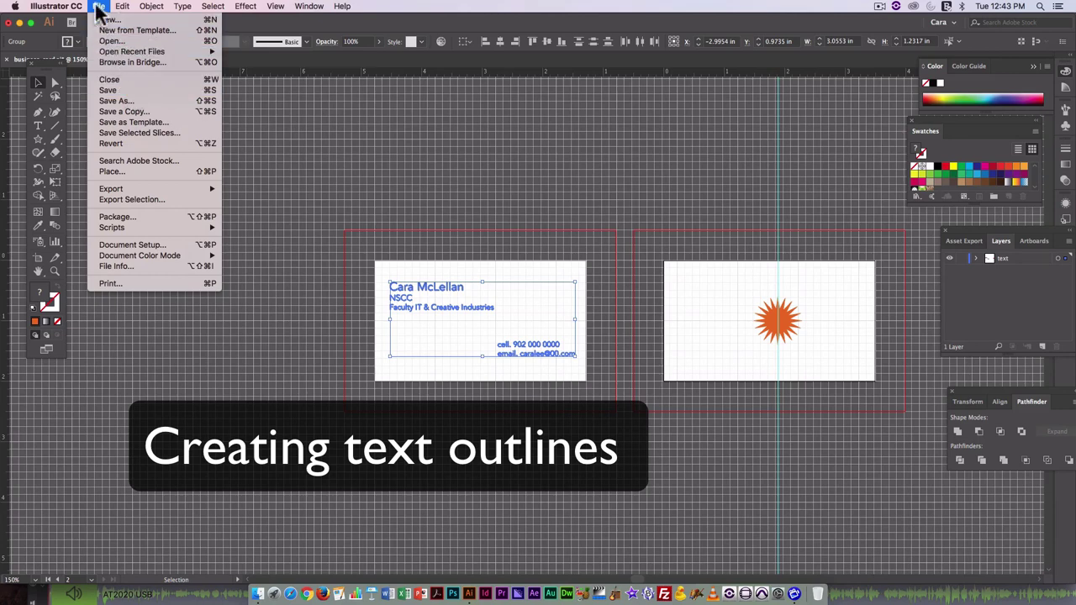
# Dismiss the save-before-packaging prompt and convert the card text to outlines.
pyautogui.click(139, 217)
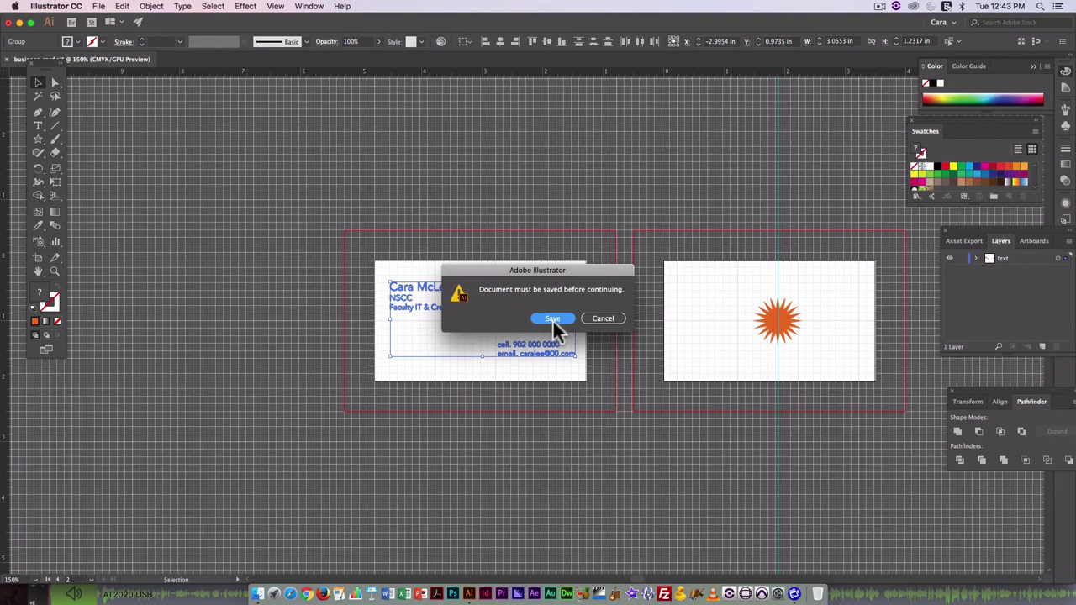
pyautogui.click(591, 318)
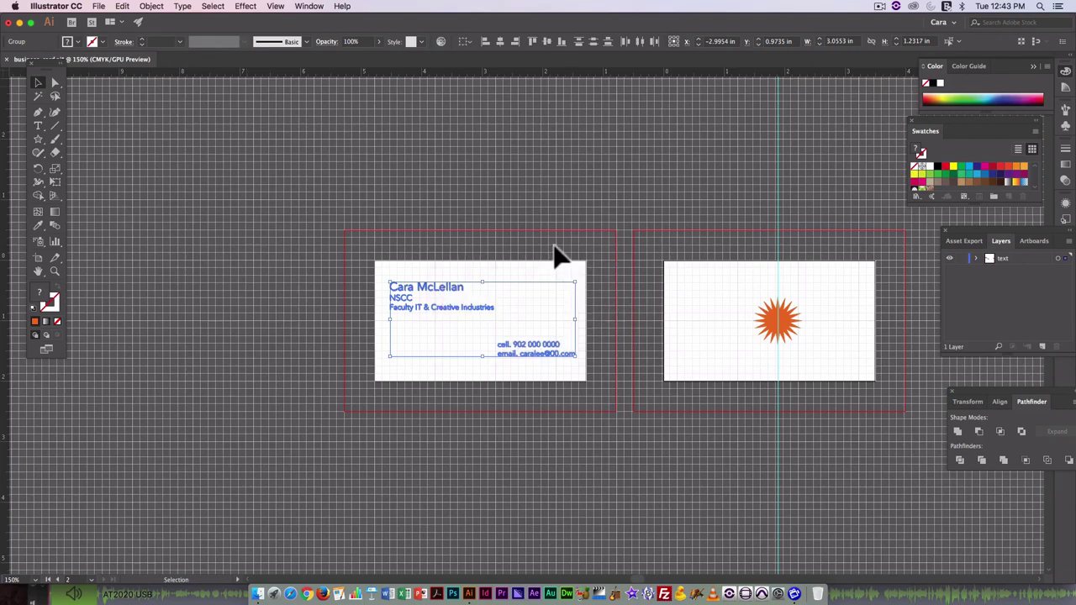
pyautogui.press('super+shift+o')
# Save a copy as business_card_outlines.ai with the default save options.
pyautogui.press('super+shift+s')
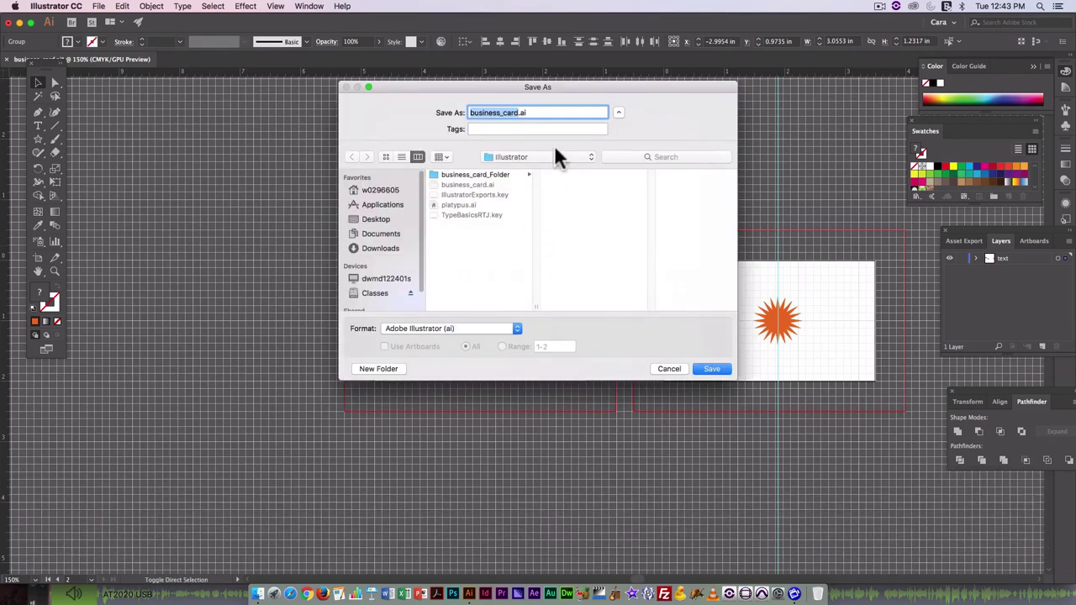
pyautogui.click(518, 113)
pyautogui.write('_out')
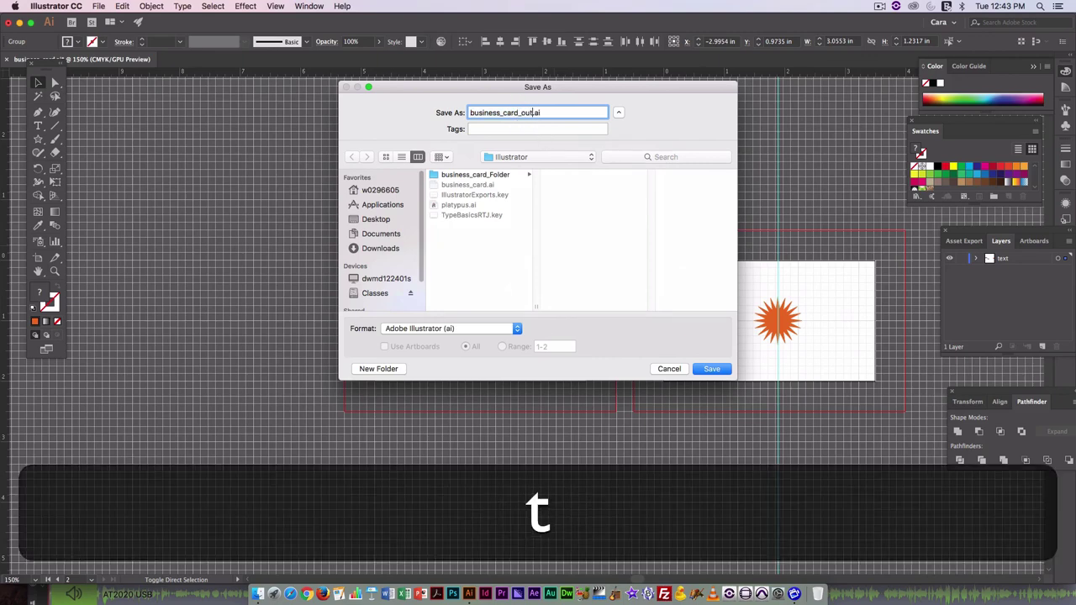
pyautogui.write('lines')
pyautogui.click(713, 369)
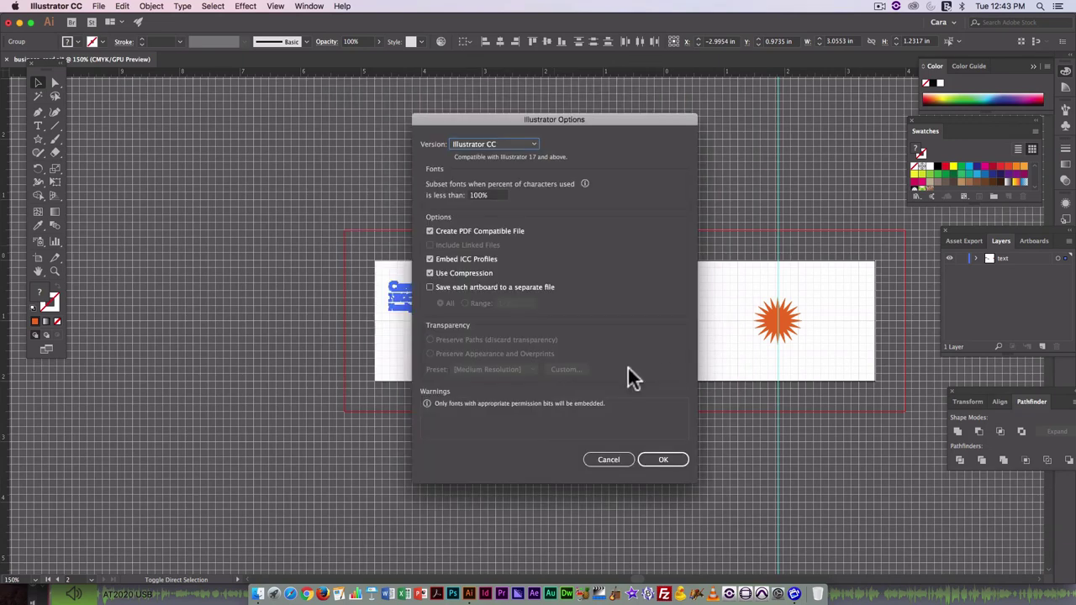
pyautogui.click(654, 458)
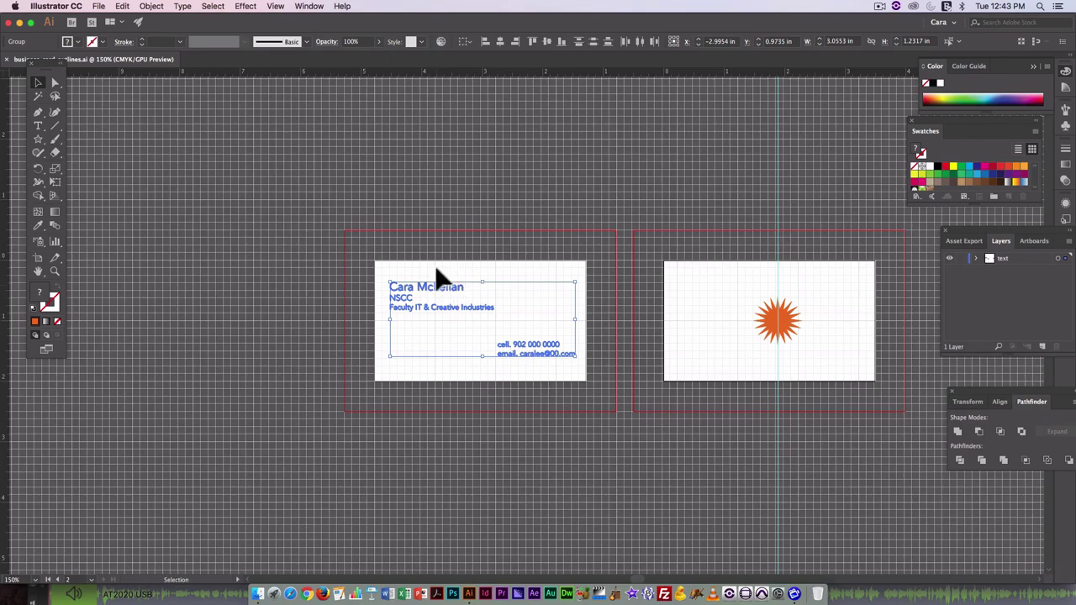
# Package the outlined card into business_card_outlines_Folder, acknowledging the font warning.
pyautogui.click(98, 6)
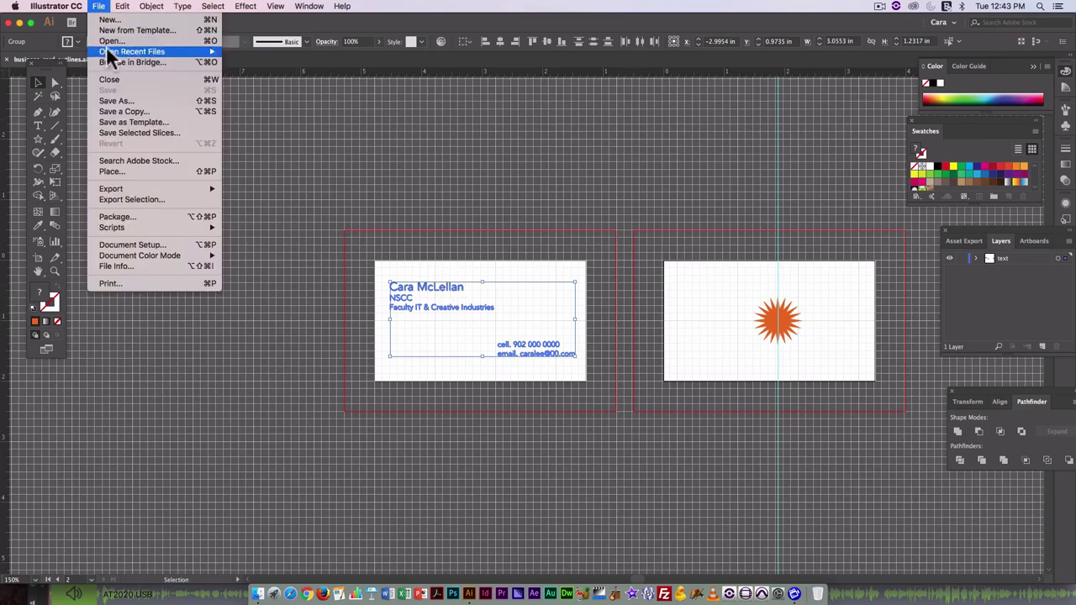
pyautogui.click(130, 216)
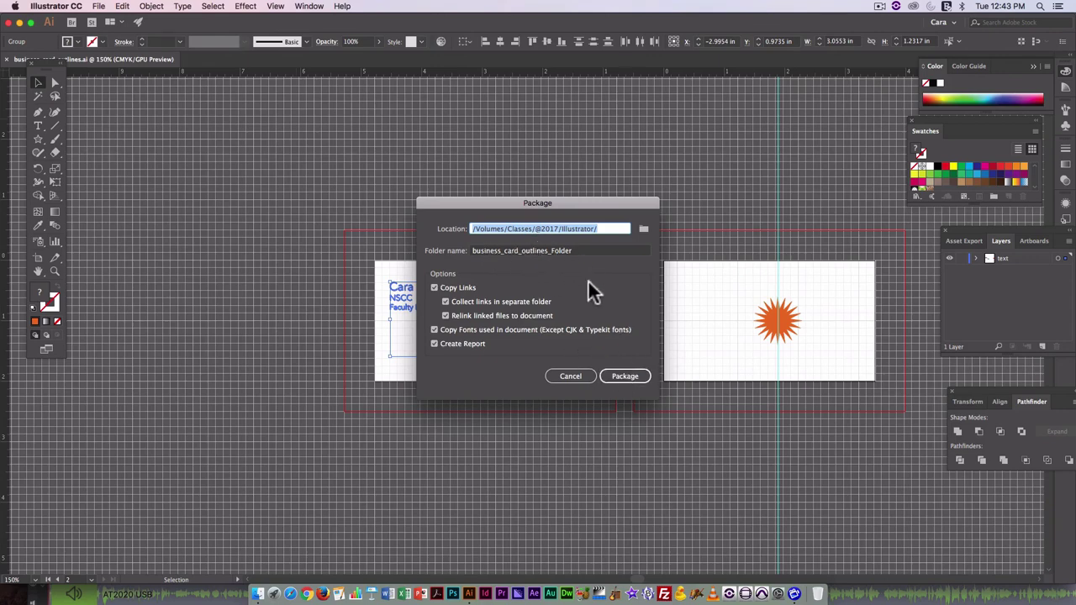
pyautogui.click(624, 377)
pyautogui.click(602, 347)
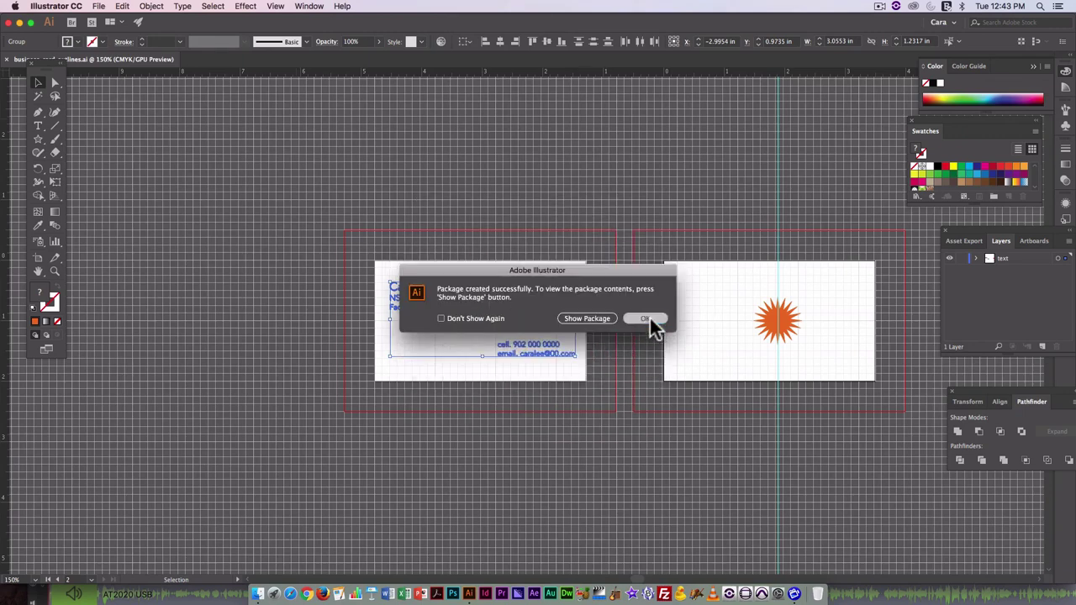
pyautogui.click(649, 317)
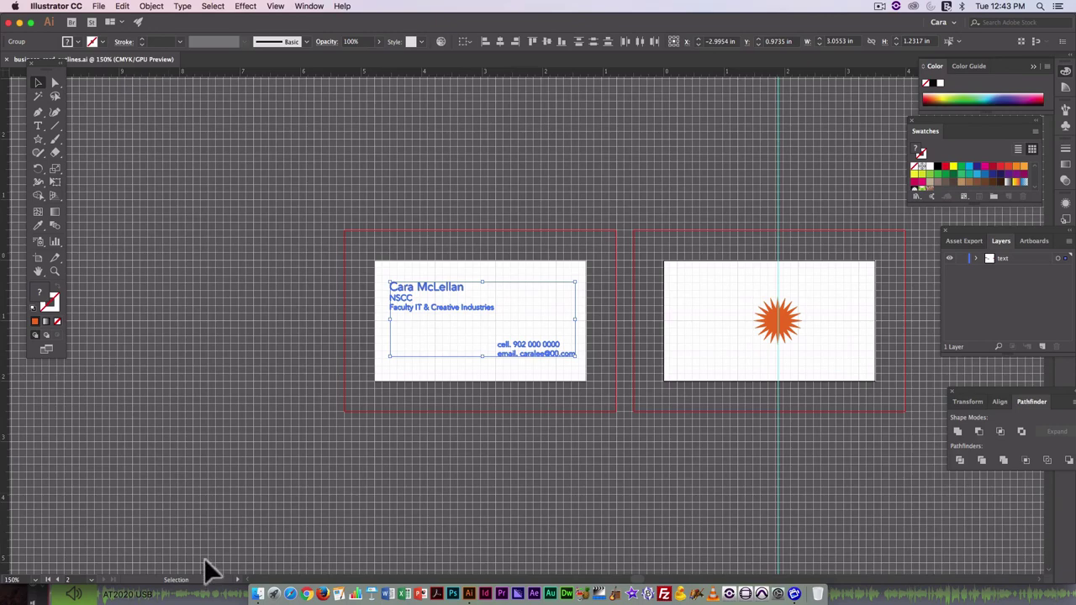
pyautogui.click(258, 595)
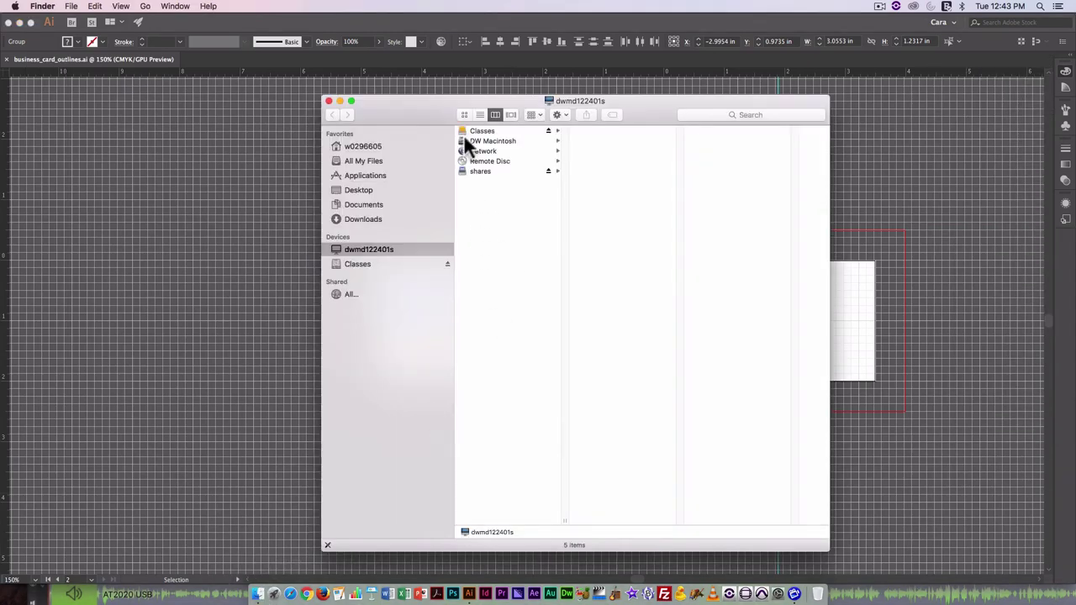
pyautogui.click(482, 131)
pyautogui.click(598, 132)
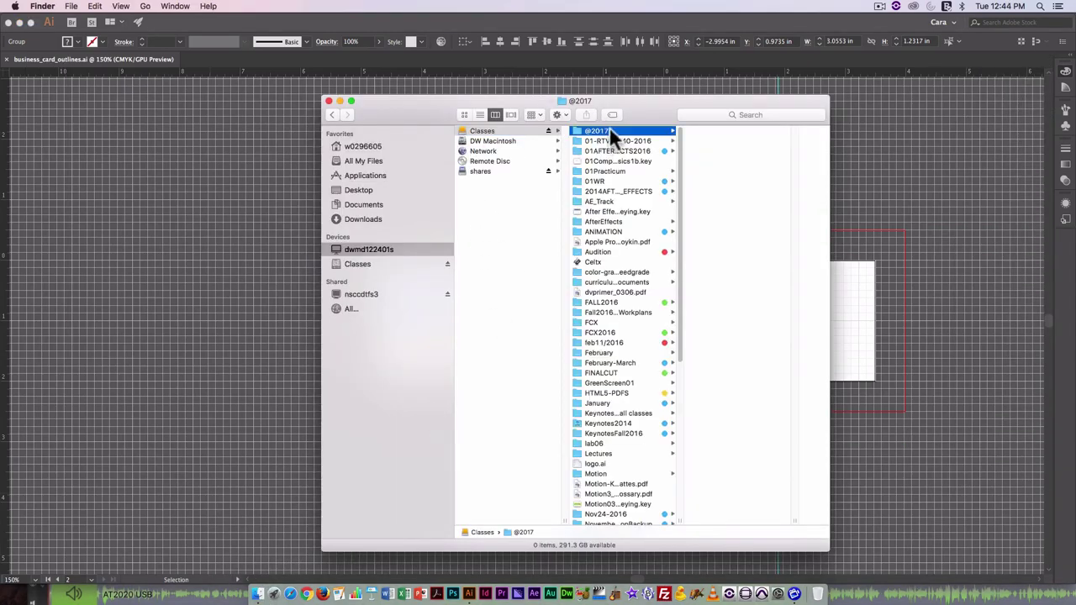
pyautogui.click(715, 182)
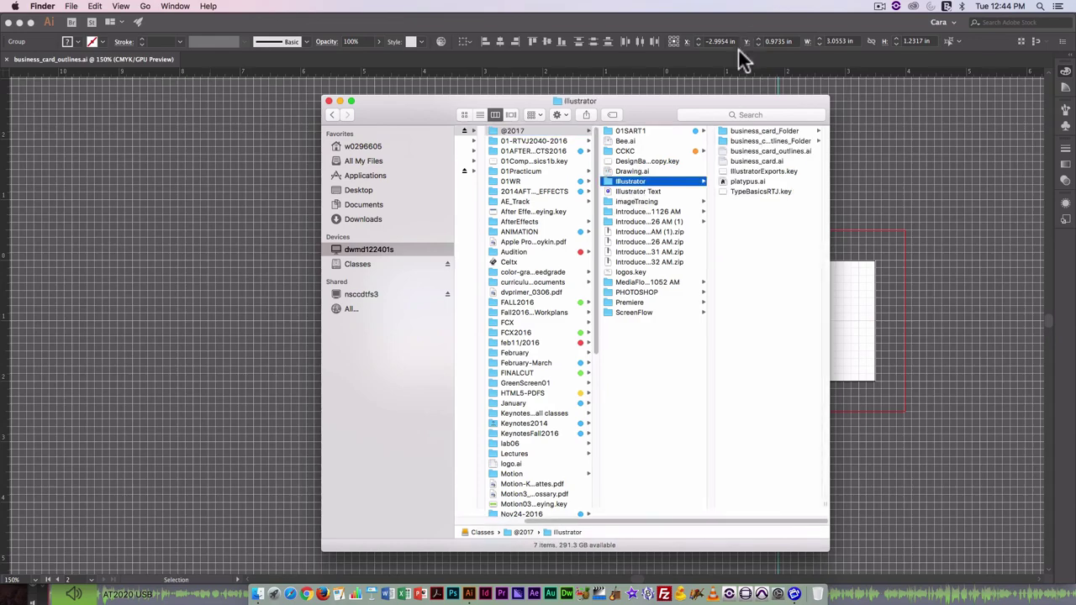
pyautogui.click(744, 131)
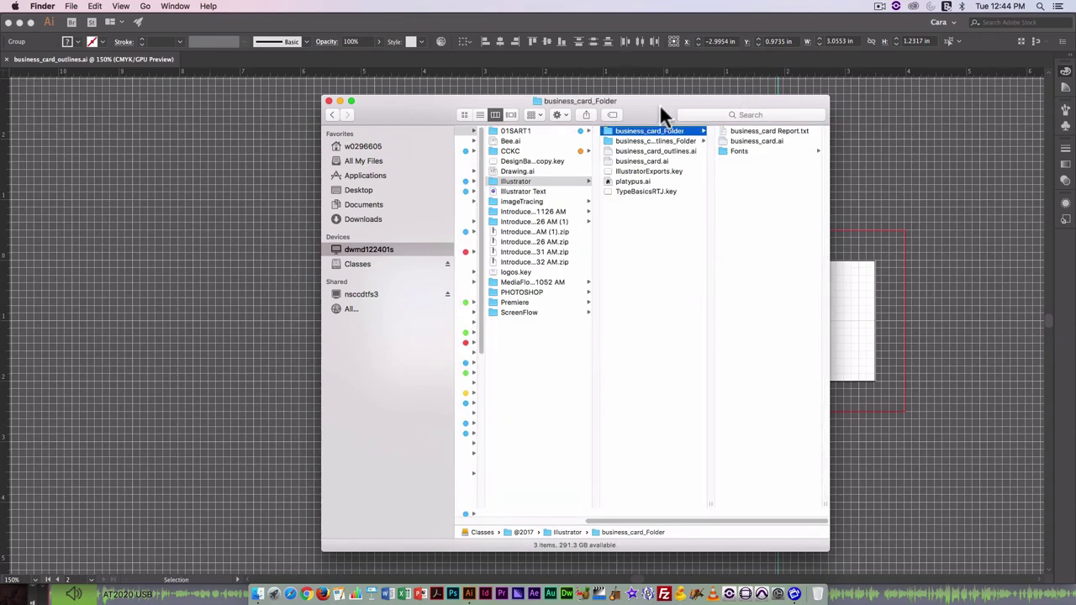
pyautogui.moveTo(659, 103); pyautogui.dragTo(373, 107)
# Quick Look both sides of business_card.ai and confirm Avenir.ttc in the Fonts folder.
pyautogui.click(454, 145)
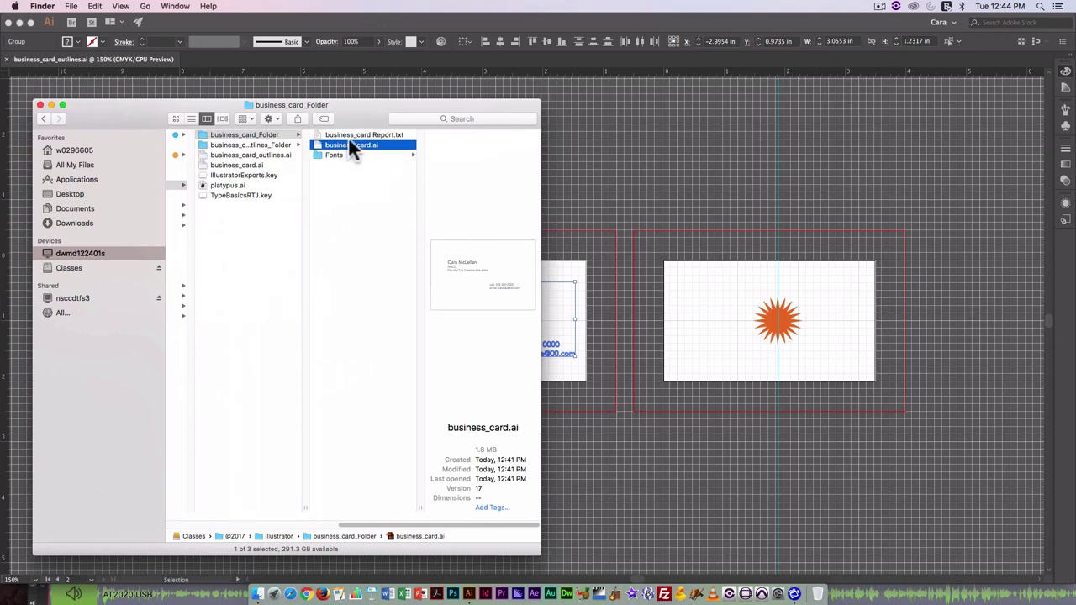
pyautogui.press('space')
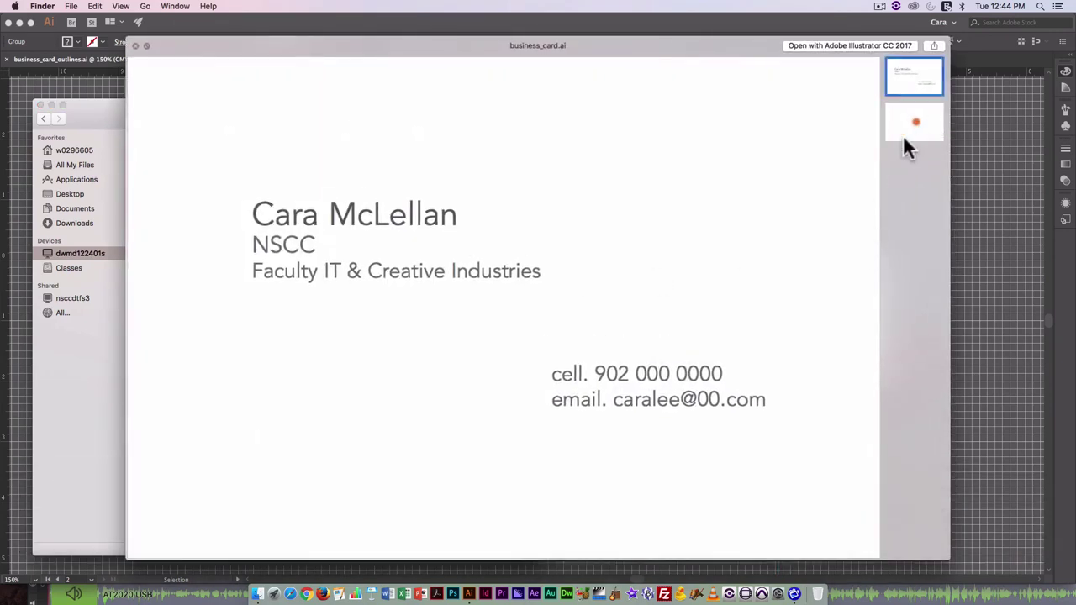
pyautogui.click(914, 126)
pyautogui.click(916, 80)
pyautogui.click(913, 126)
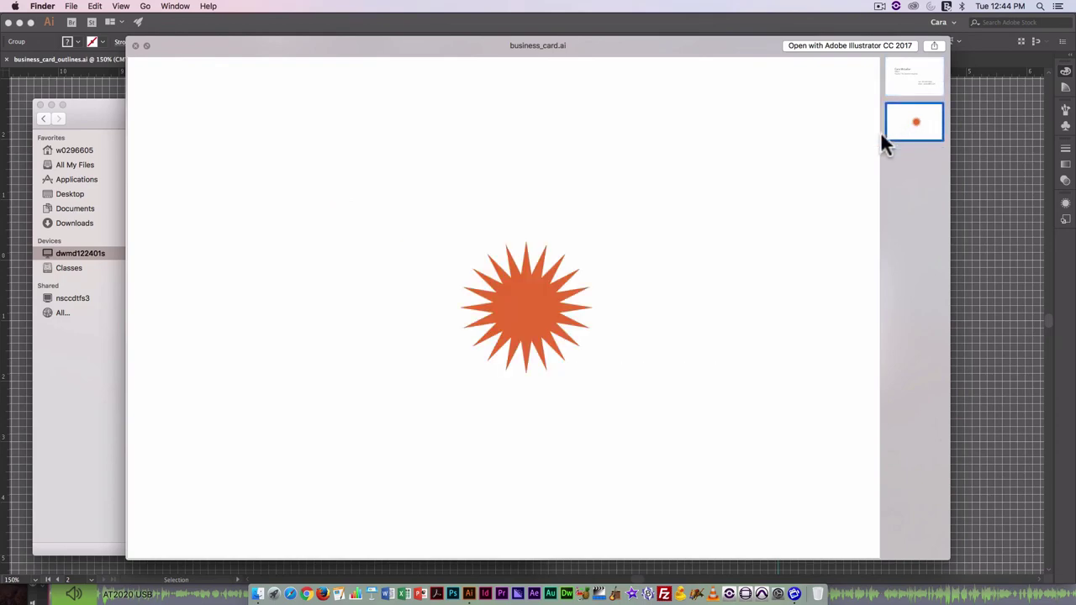
pyautogui.press('space')
pyautogui.click(331, 155)
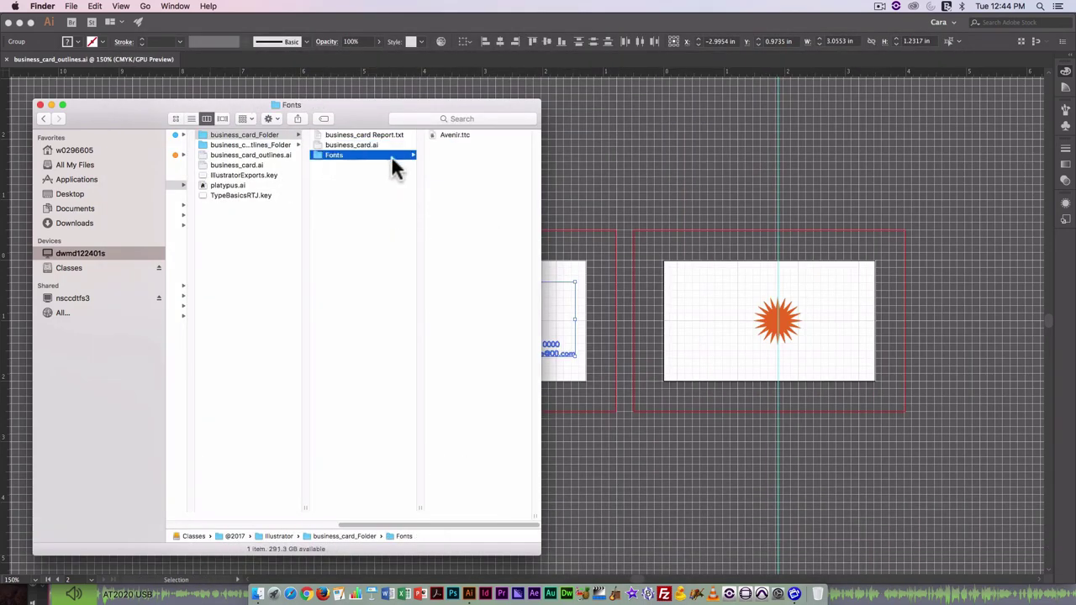
# Open business_card_outlines_Folder and Quick Look both sides of business_card_outlines.ai.
pyautogui.click(237, 143)
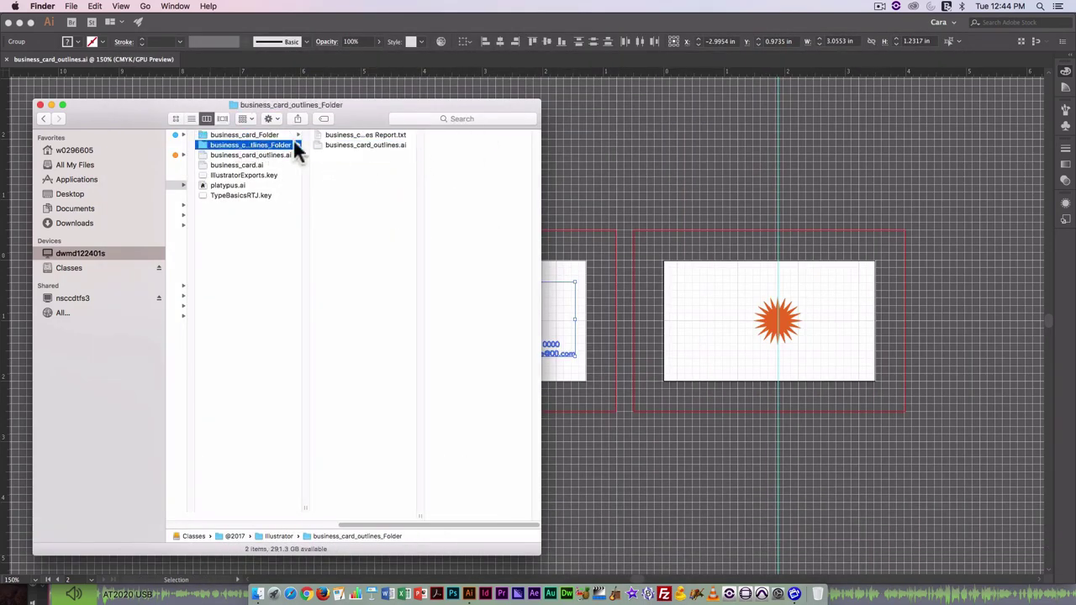
pyautogui.click(360, 144)
pyautogui.press('space')
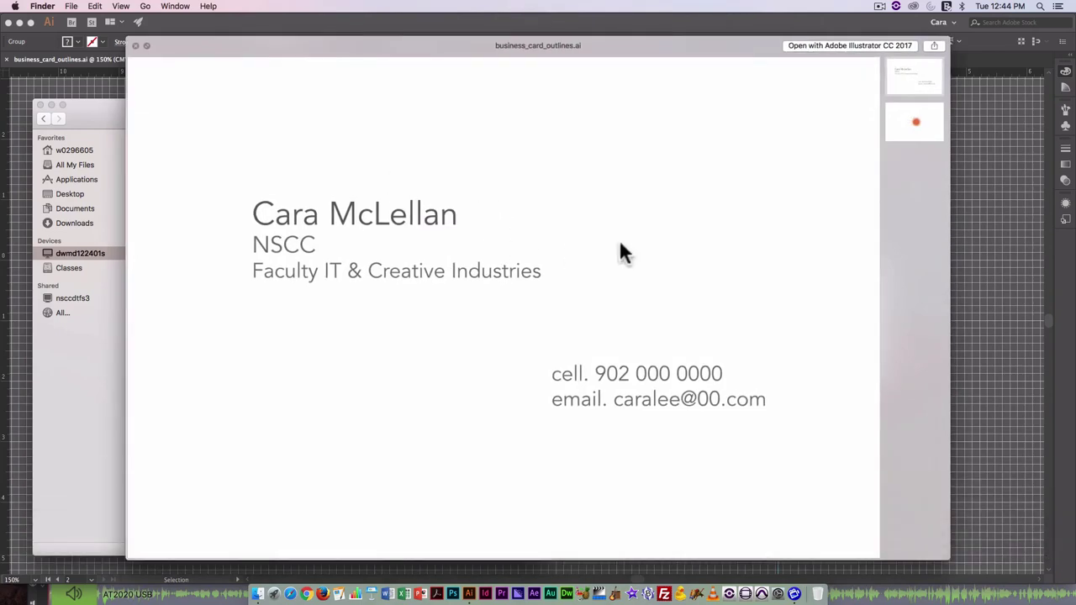
pyautogui.click(913, 124)
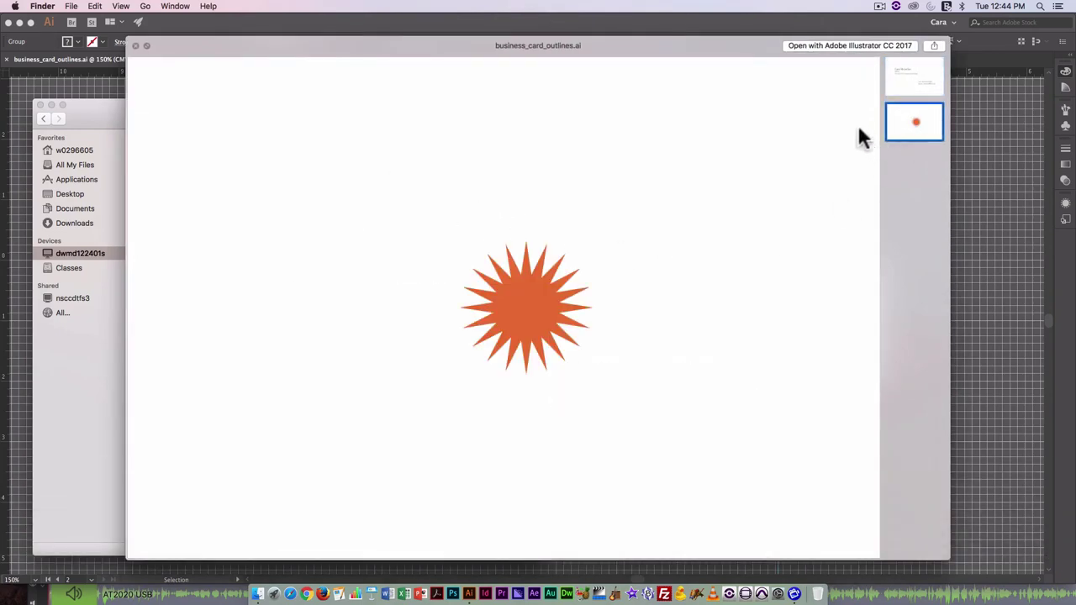
pyautogui.click(939, 74)
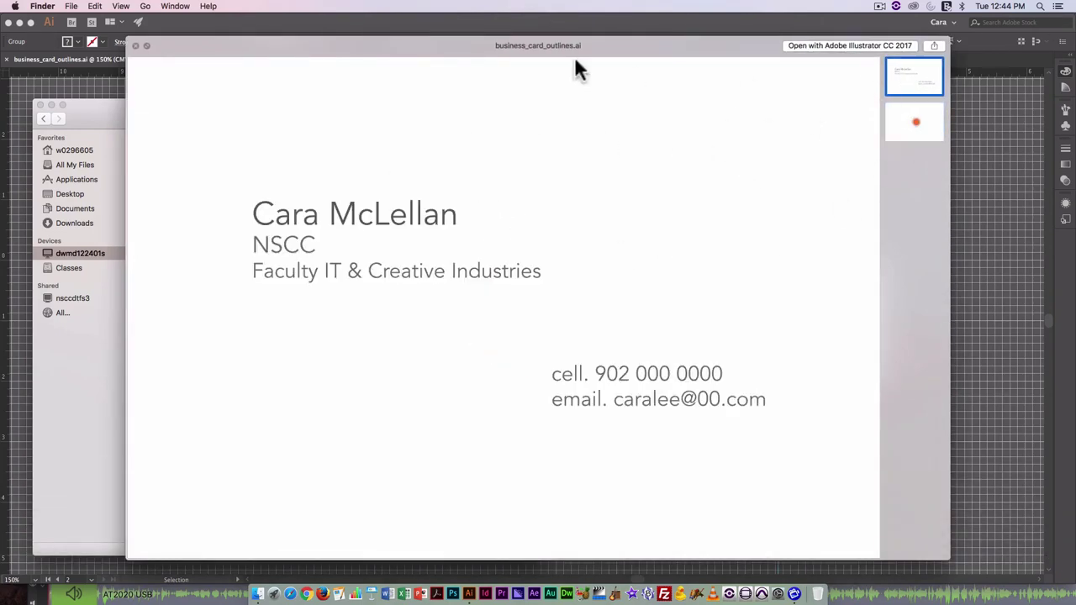
pyautogui.press('space')
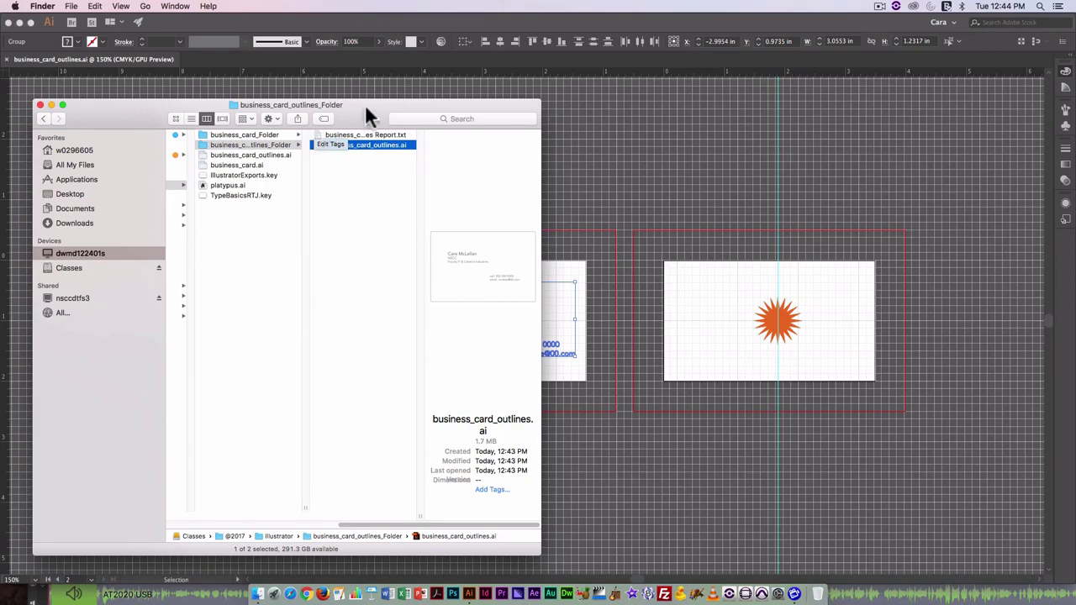
pyautogui.moveTo(365, 104); pyautogui.dragTo(624, 134)
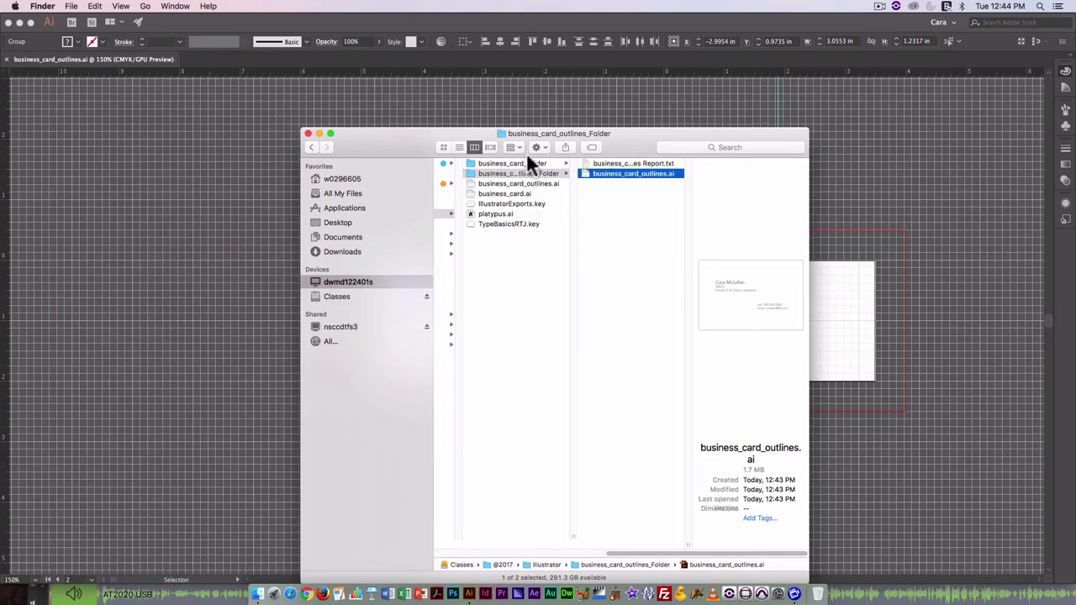